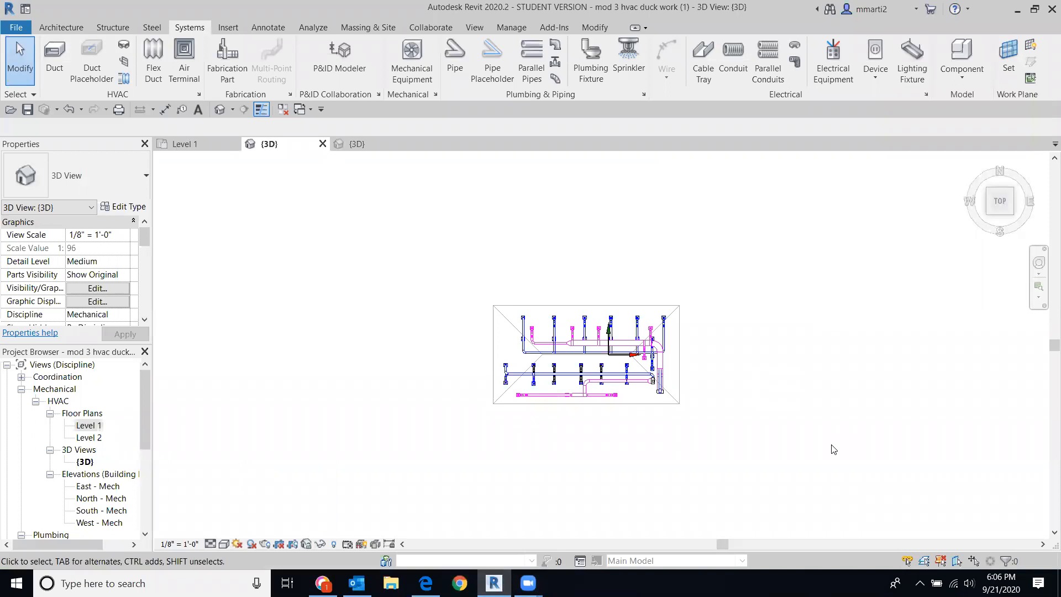
Step: Set the Bottom Elevation of the short rectangular duct along the wall to 10' 0"
scroll(680, 376, up, 5)
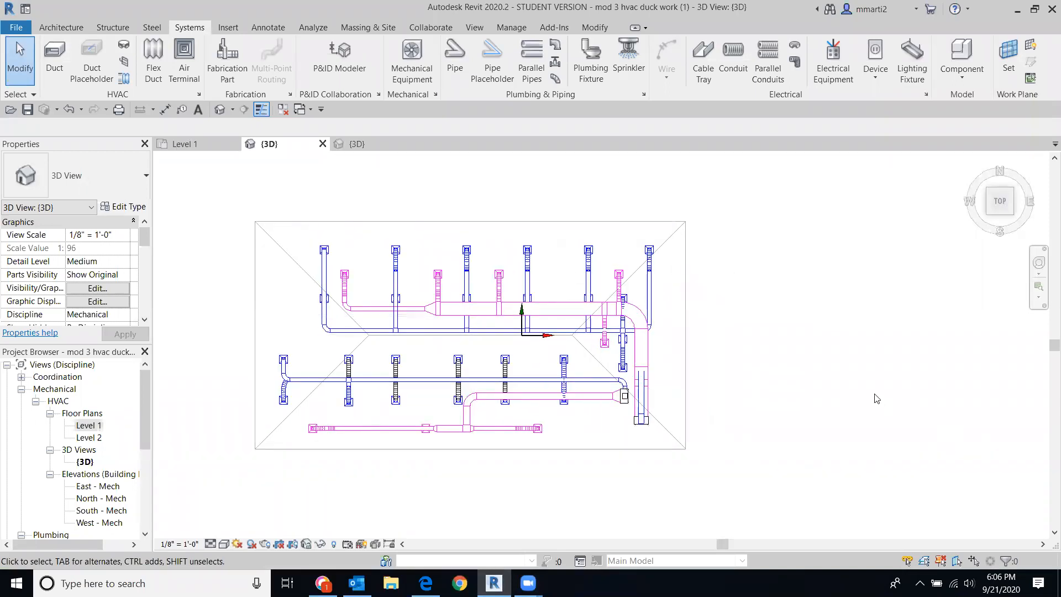
middle_drag(839, 355, 902, 362)
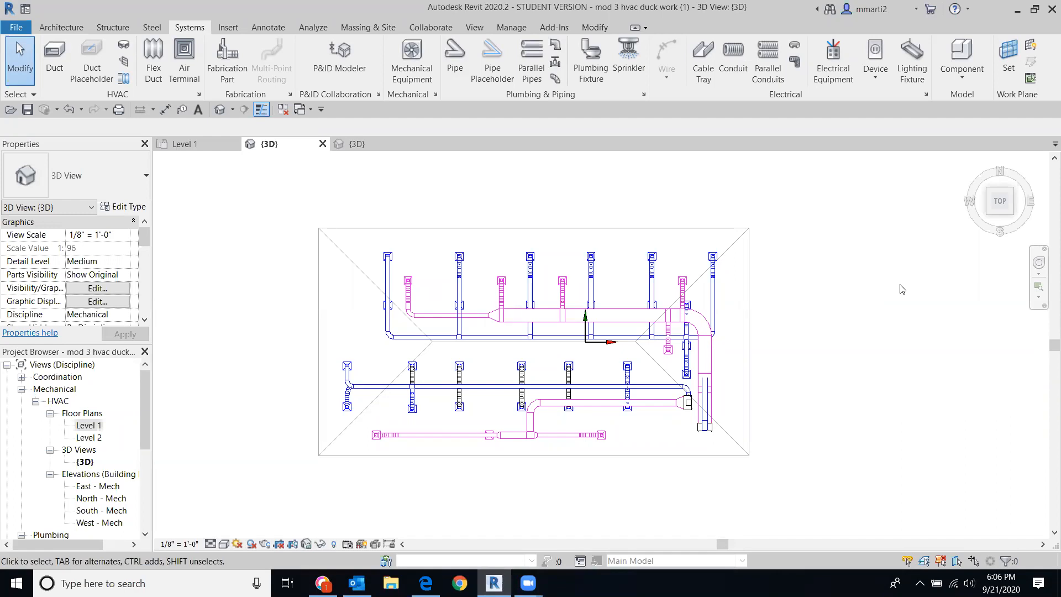
click(1013, 215)
middle_drag(604, 380, 608, 384)
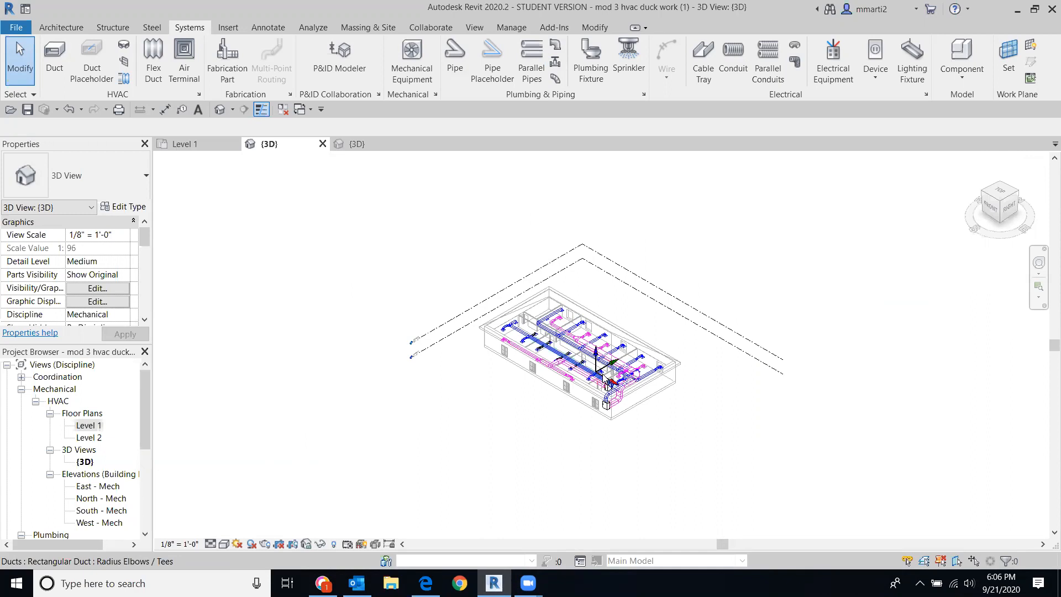
scroll(608, 384, up, 6)
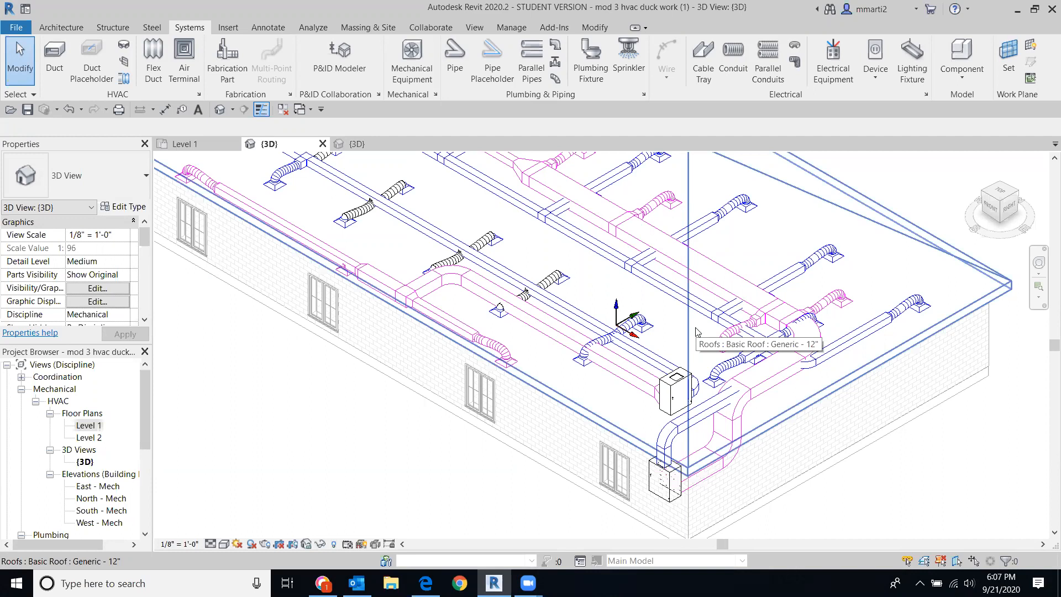
click(622, 379)
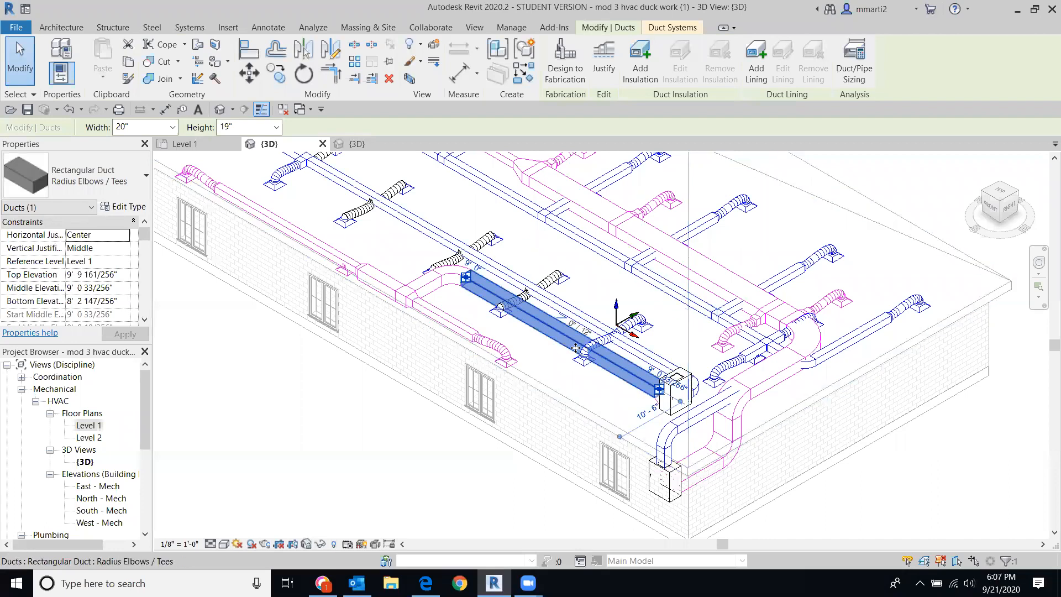
click(113, 302)
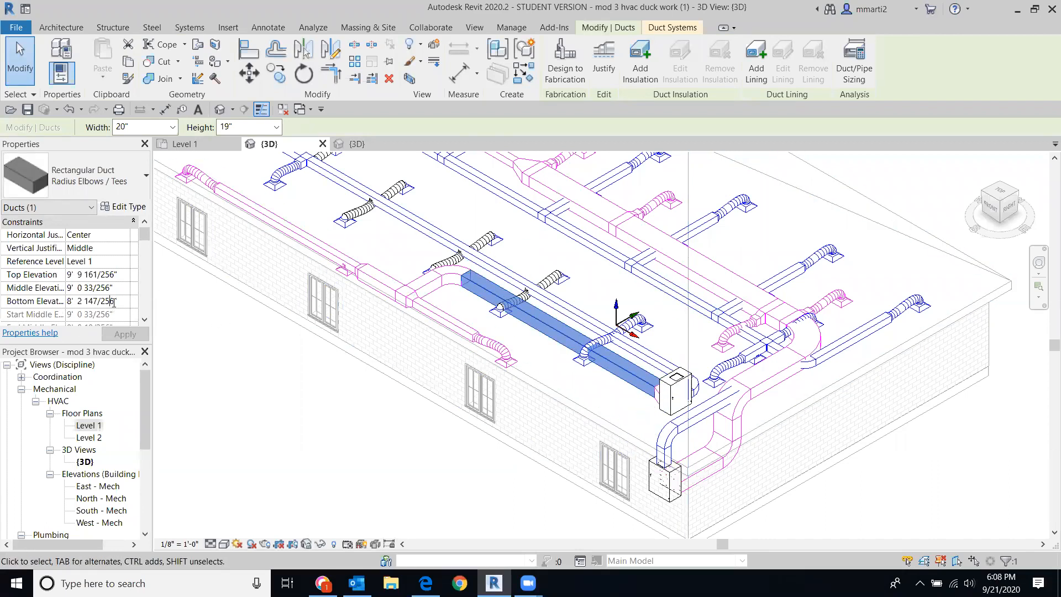
click(117, 301)
text(10'  0)
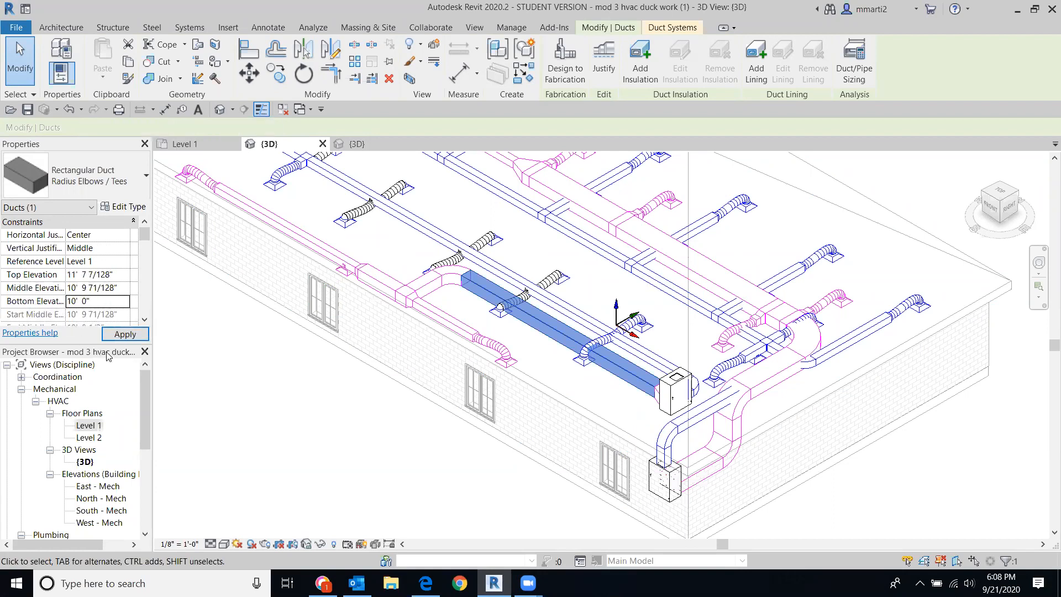
click(125, 334)
key(Escape)
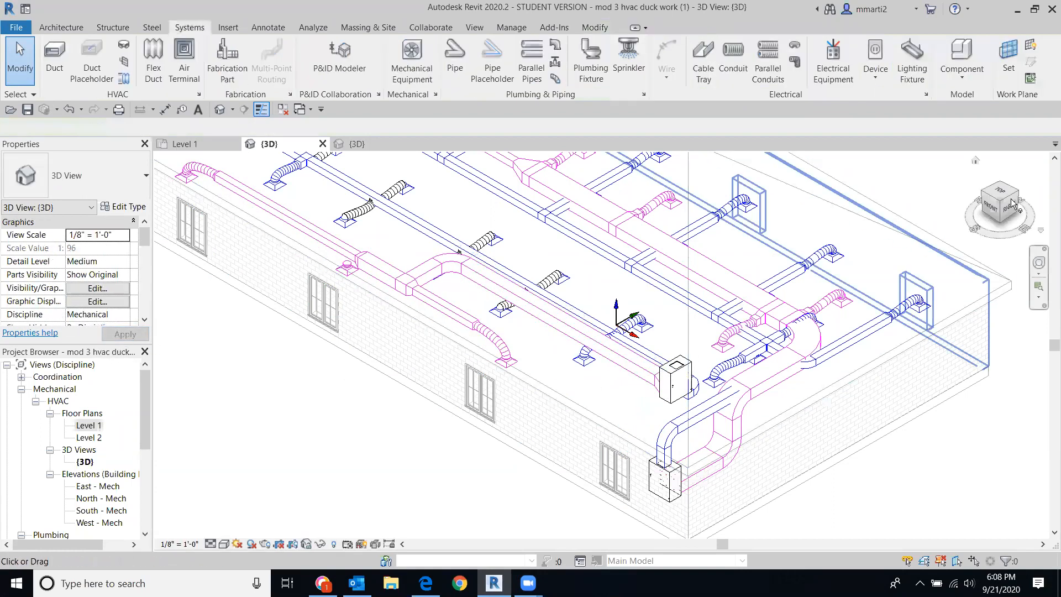
mouse_move(1004, 229)
mouse_down()
mouse_move(1009, 182)
mouse_move(1012, 206)
mouse_up()
Step: Select the same rectangular duct again and change its Bottom Elevation to 10' 2"
scroll(608, 238, up, 5)
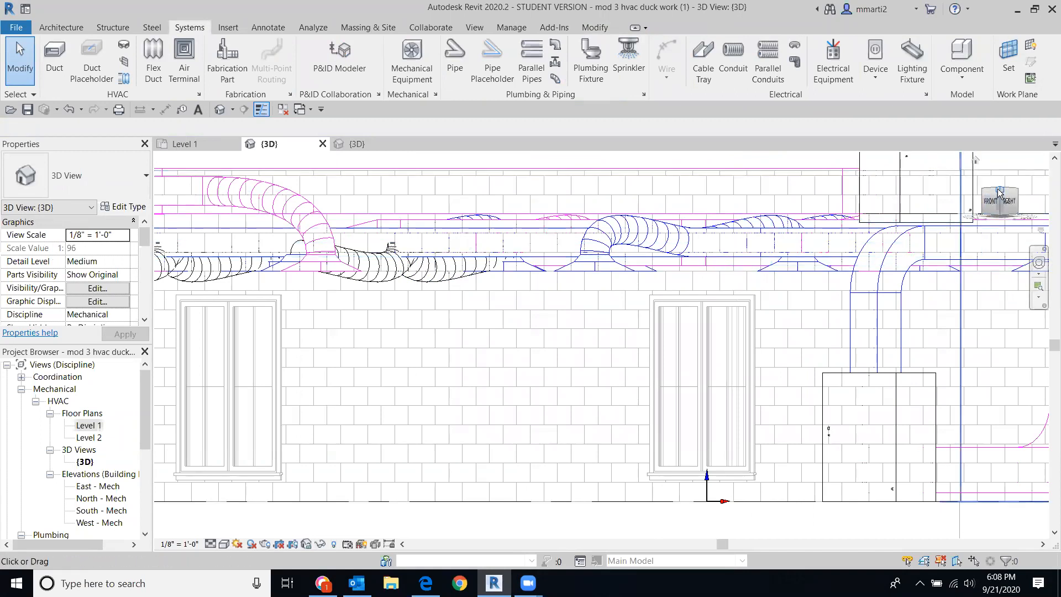
drag(999, 193, 1001, 233)
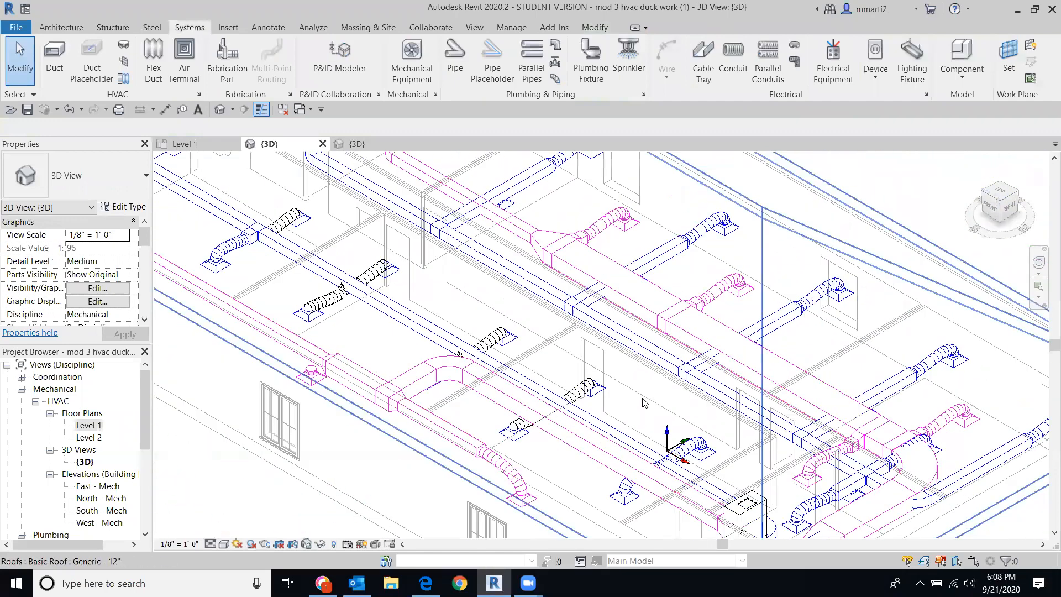
middle_drag(286, 307, 327, 272)
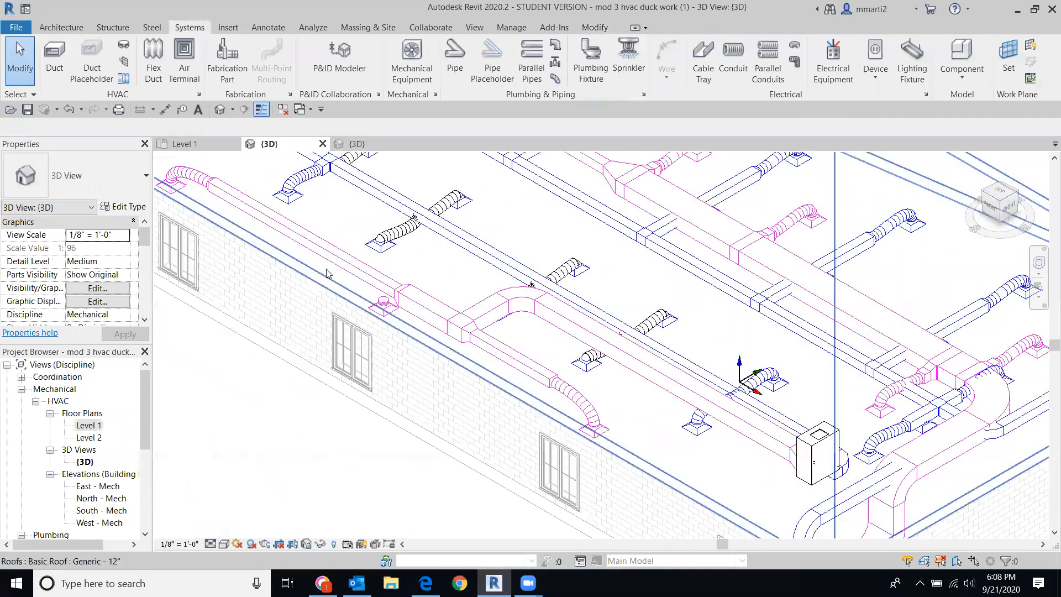
click(708, 397)
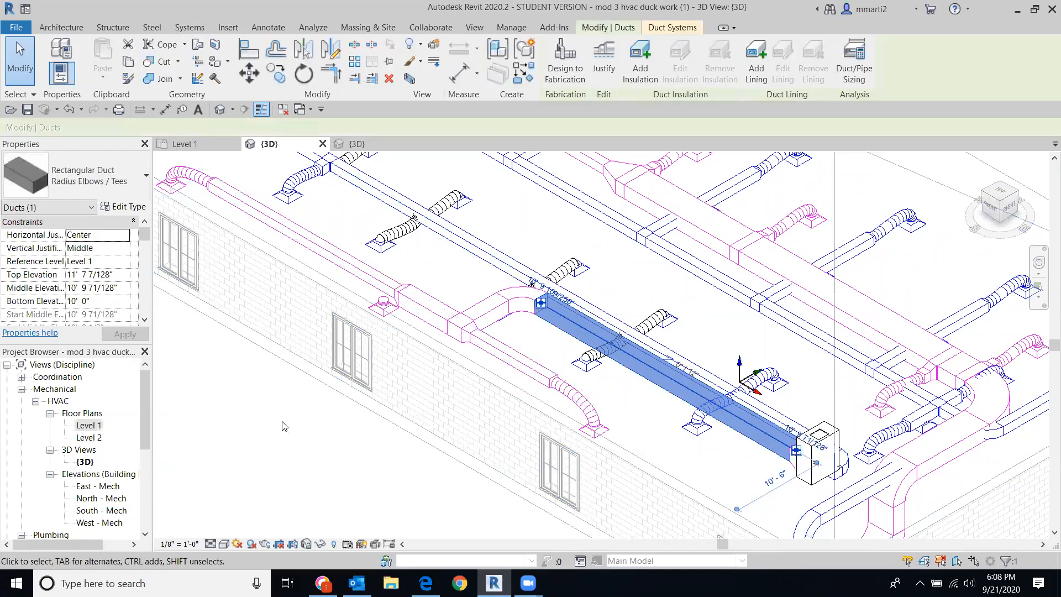
click(89, 304)
text(2)
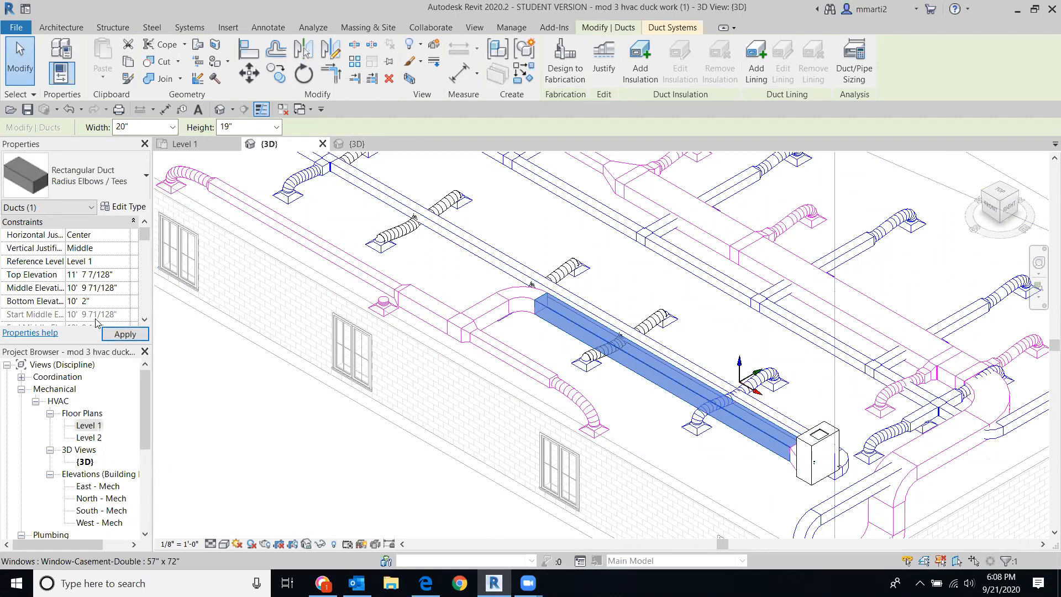
click(125, 334)
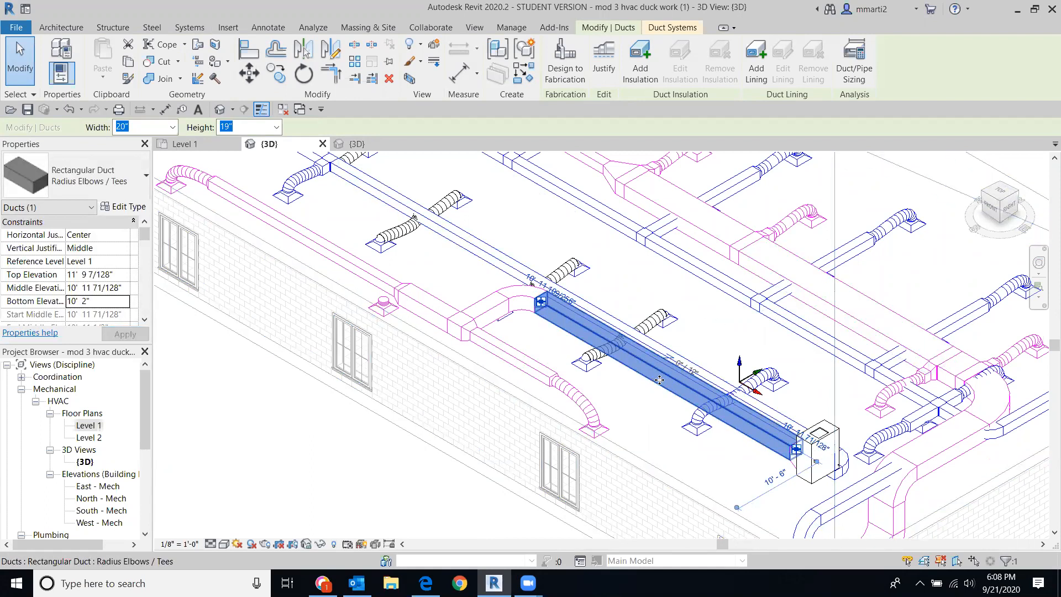
mouse_move(1015, 207)
mouse_down()
mouse_move(1026, 232)
mouse_move(988, 234)
mouse_up()
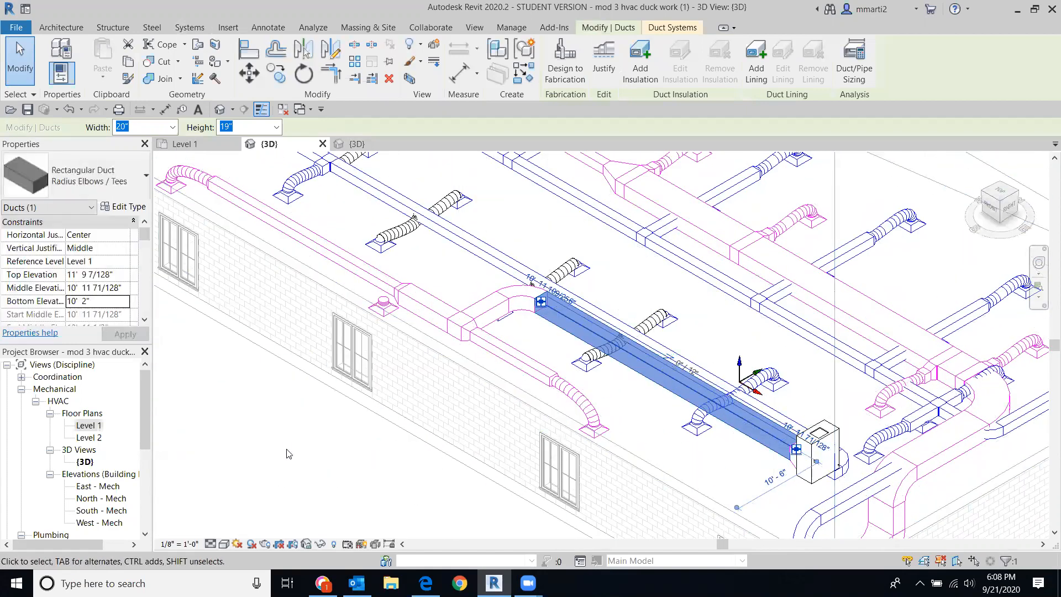
click(288, 429)
middle_drag(398, 400, 458, 502)
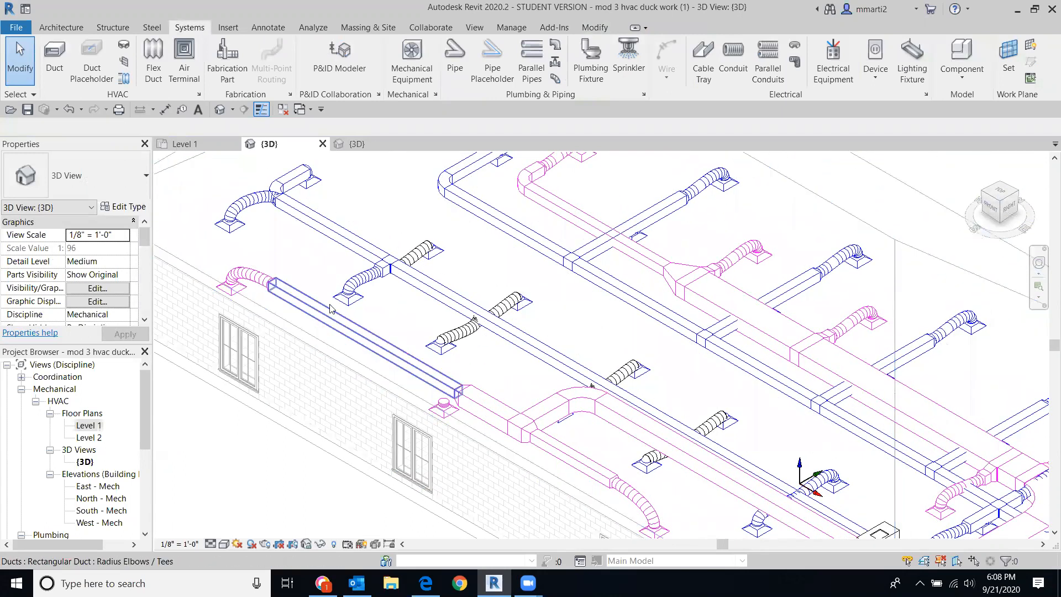
Step: Open the Level 1 floor plan, zoom to the air terminals, and select the middle flex duct
scroll(375, 307, up, 3)
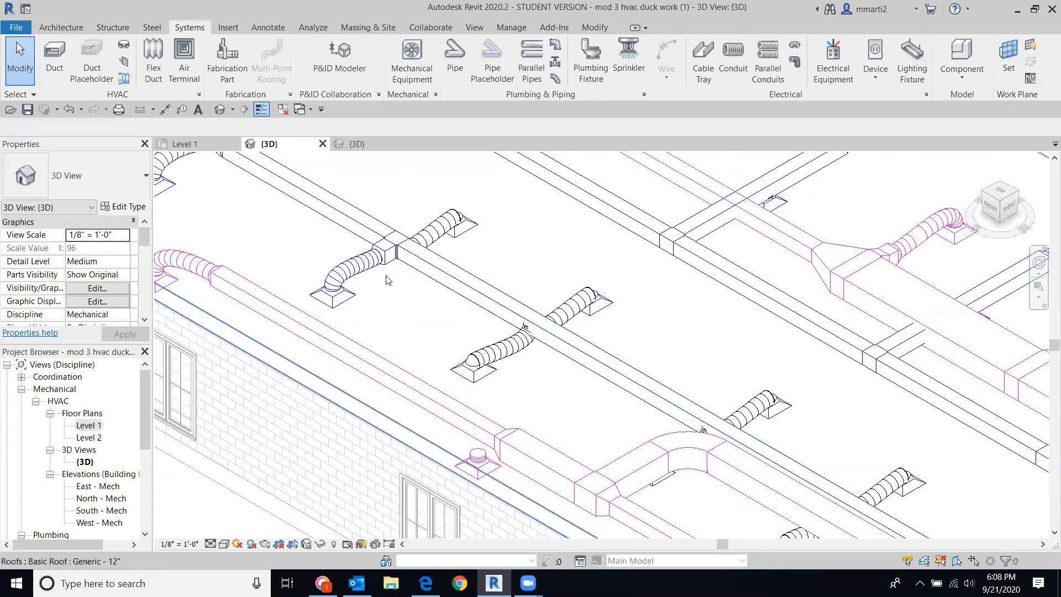
scroll(391, 266, up, 4)
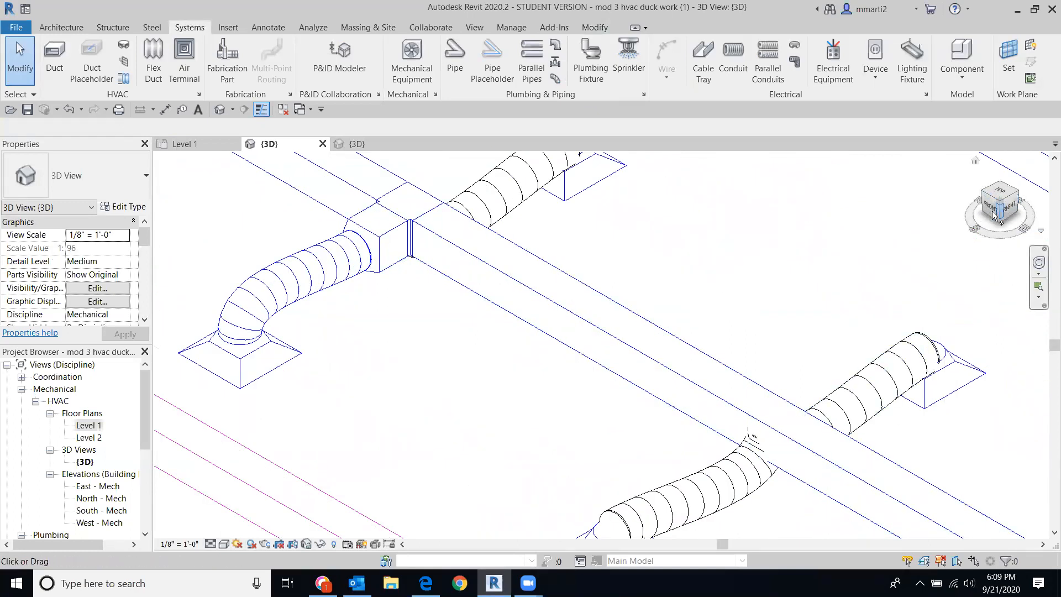
scroll(976, 224, down, 3)
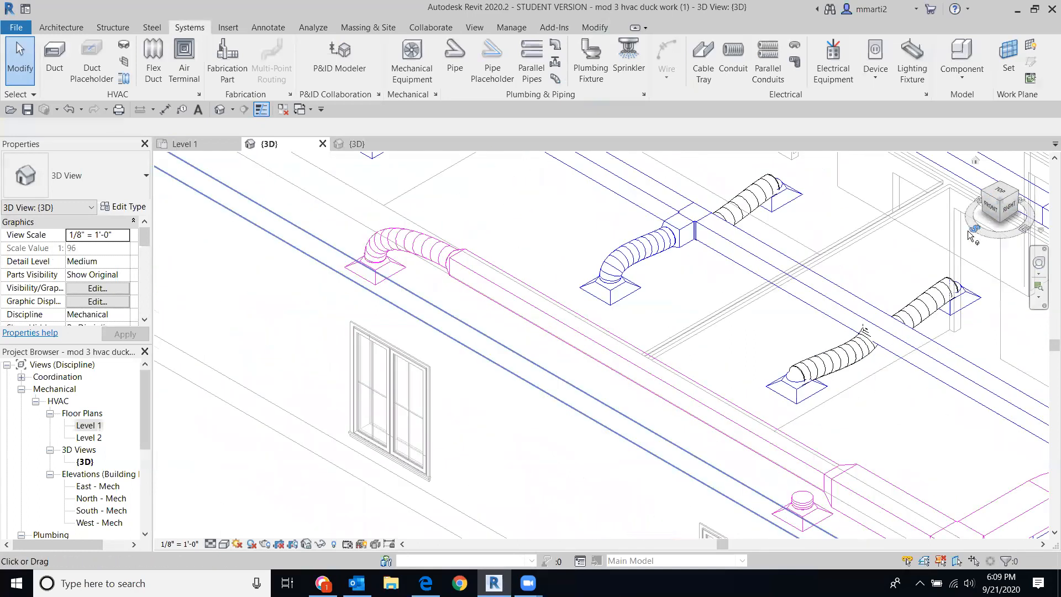
click(998, 188)
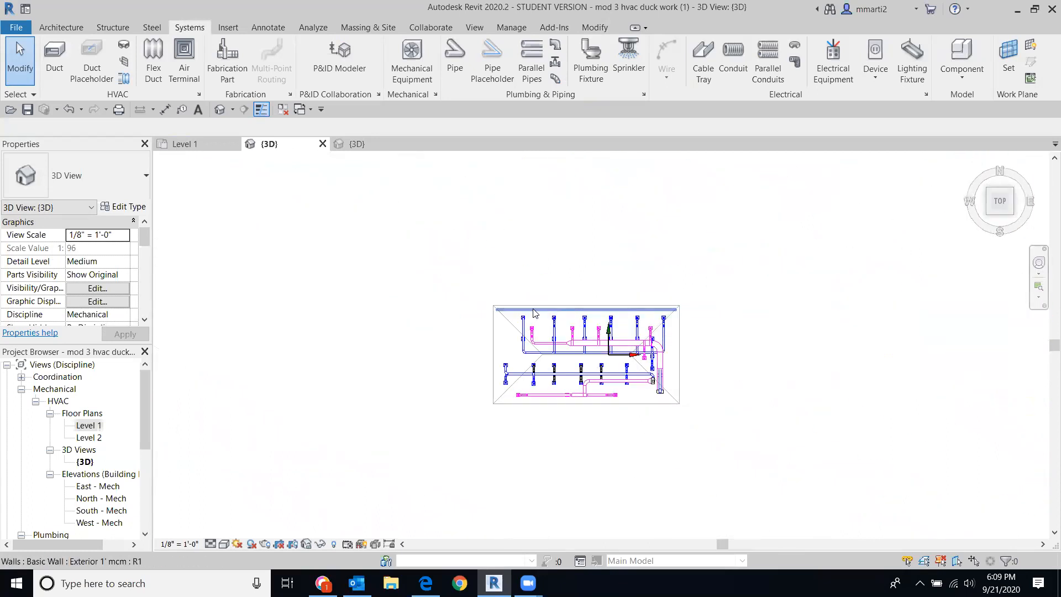
scroll(558, 405, up, 5)
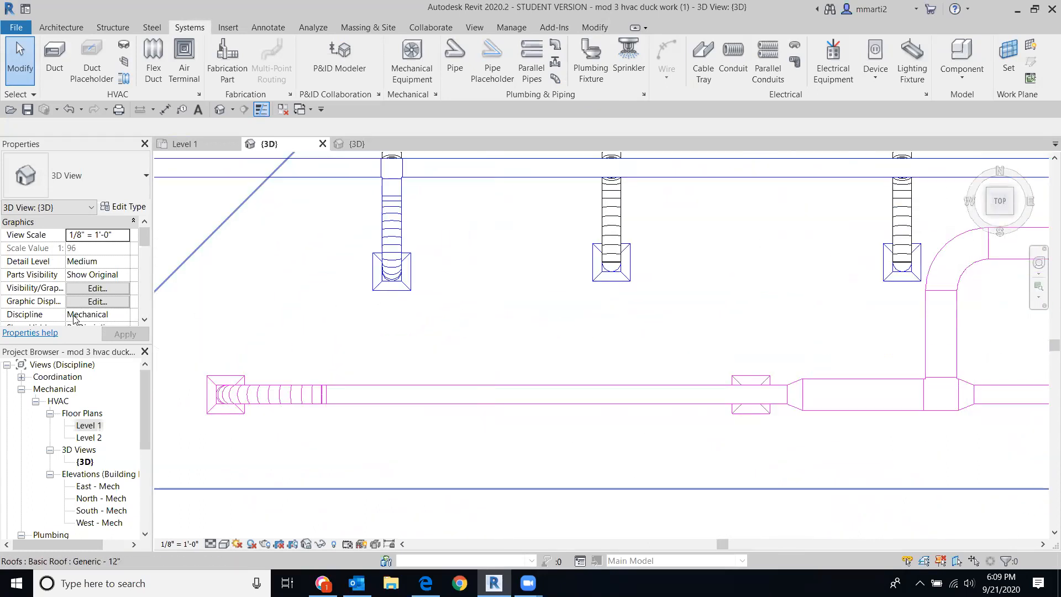
double_click(89, 425)
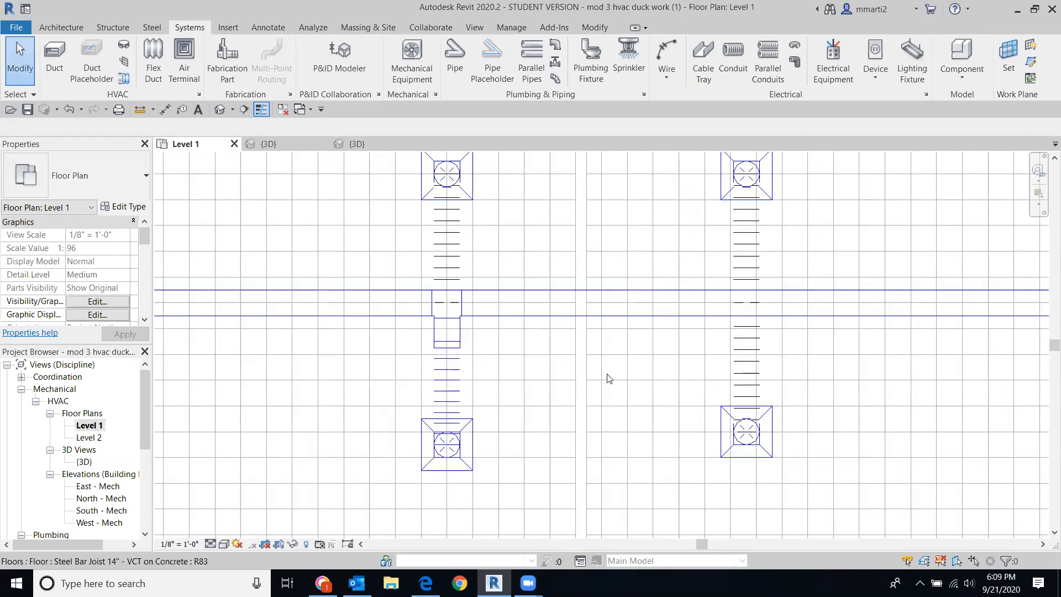
scroll(607, 374, down, 3)
scroll(667, 380, up, 5)
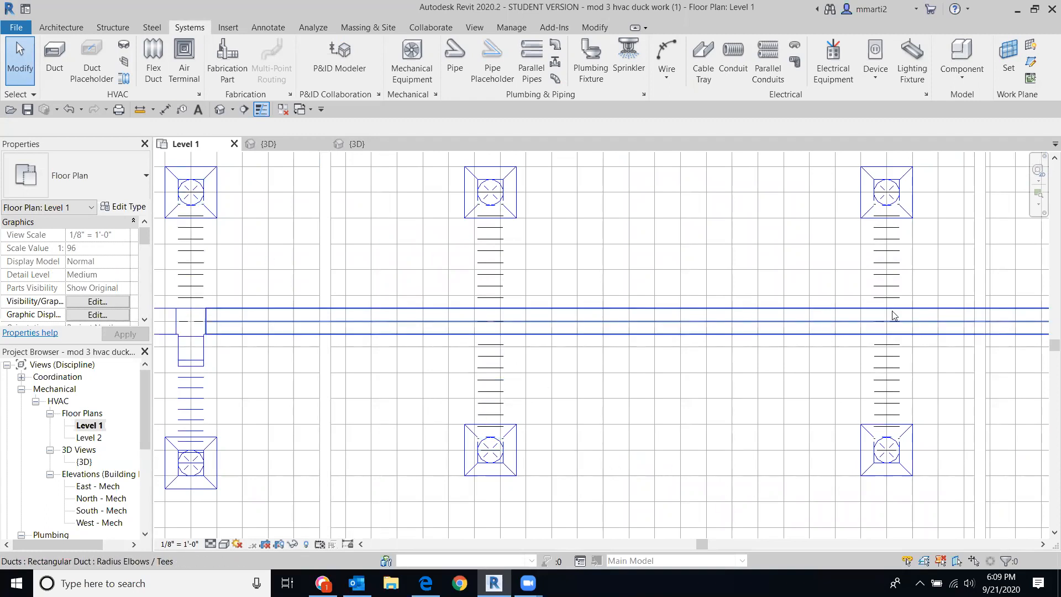
click(488, 384)
Step: Delete the middle flex duct and draw a short rectangular duct stub off the main run
key(Delete)
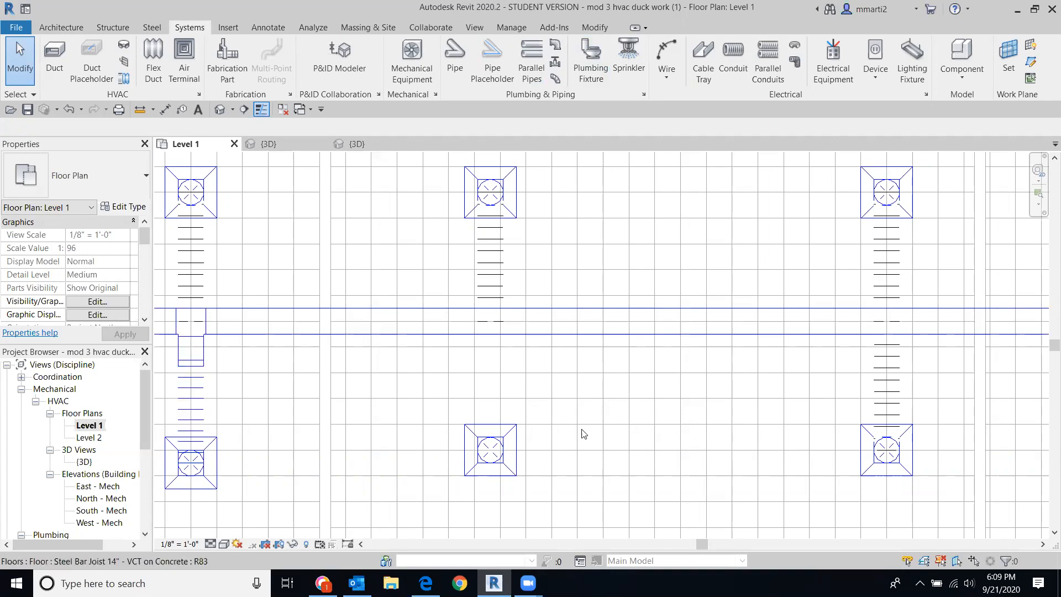
click(55, 54)
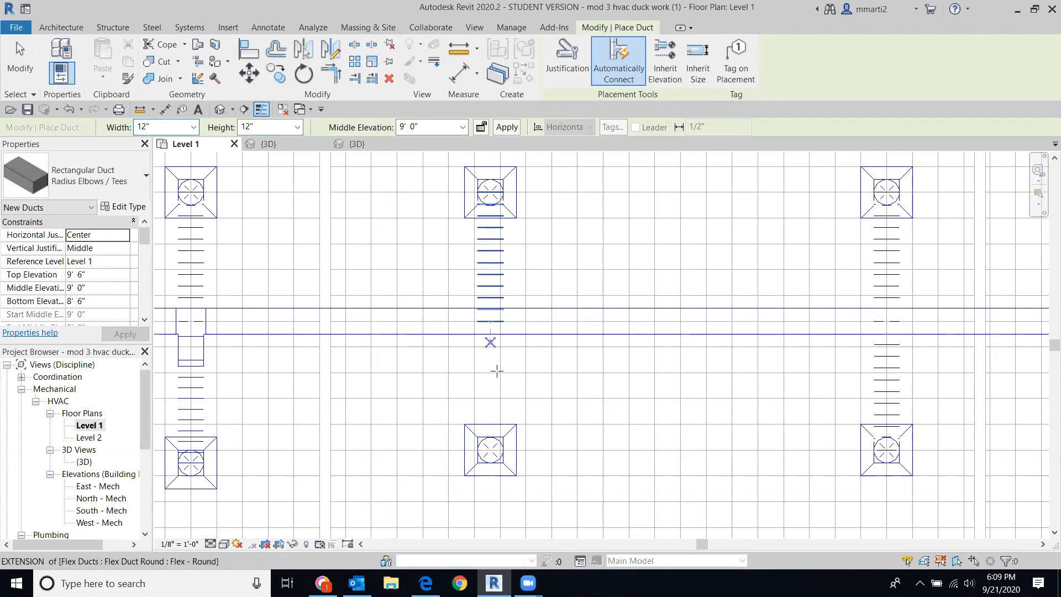
click(490, 335)
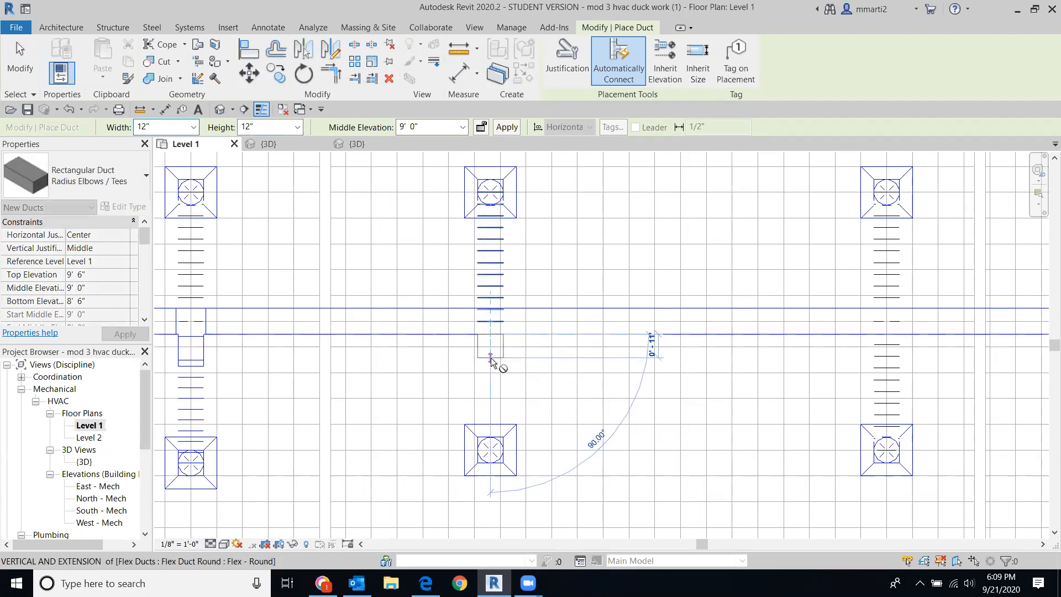
click(490, 359)
click(17, 55)
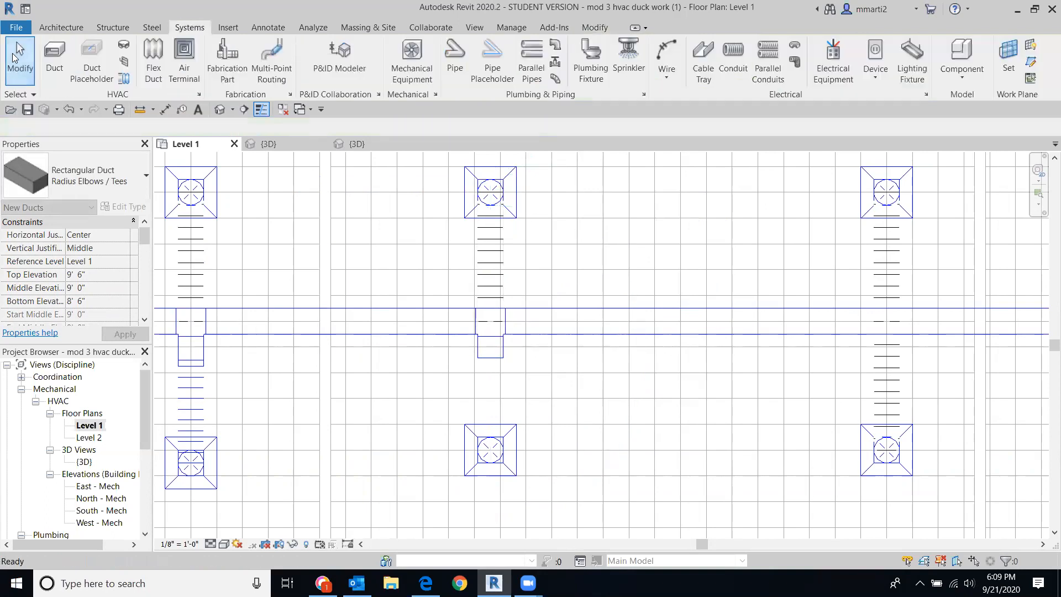
Step: Draw a flex duct from the middle air terminal to the new stub and view it in 3D
click(153, 58)
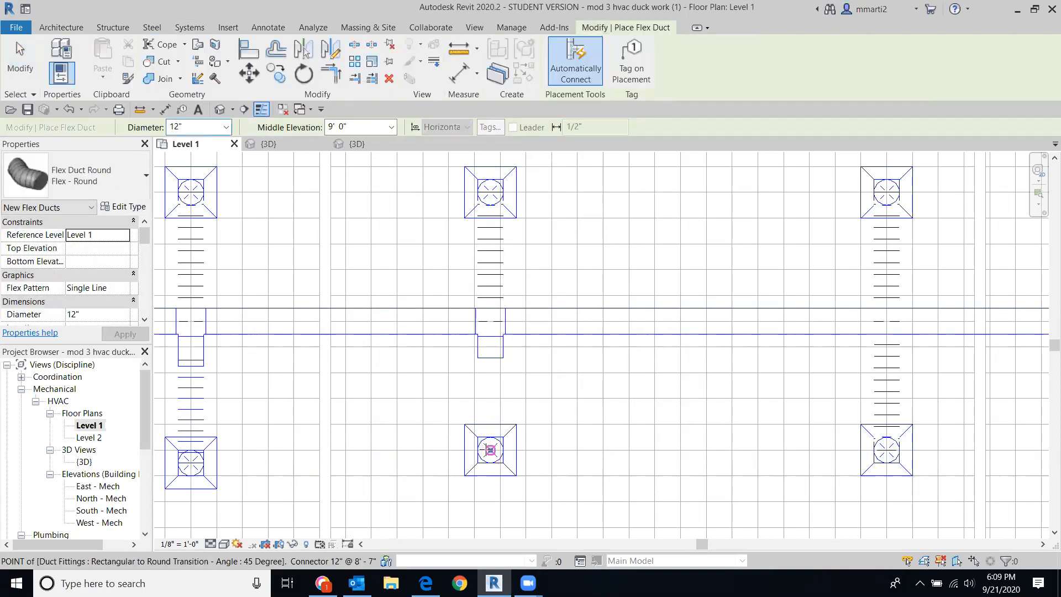
click(491, 450)
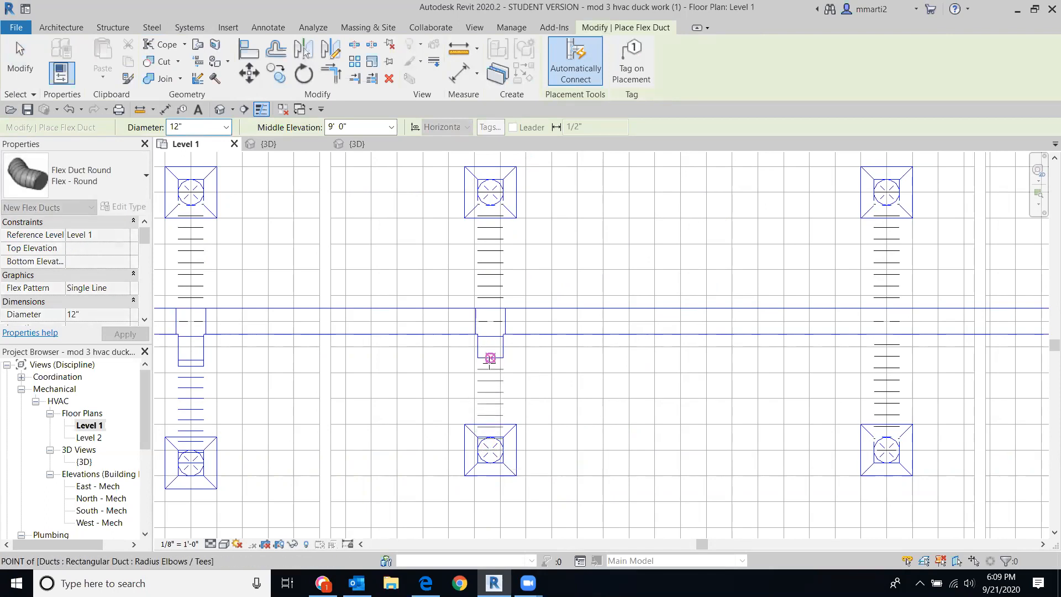
click(24, 71)
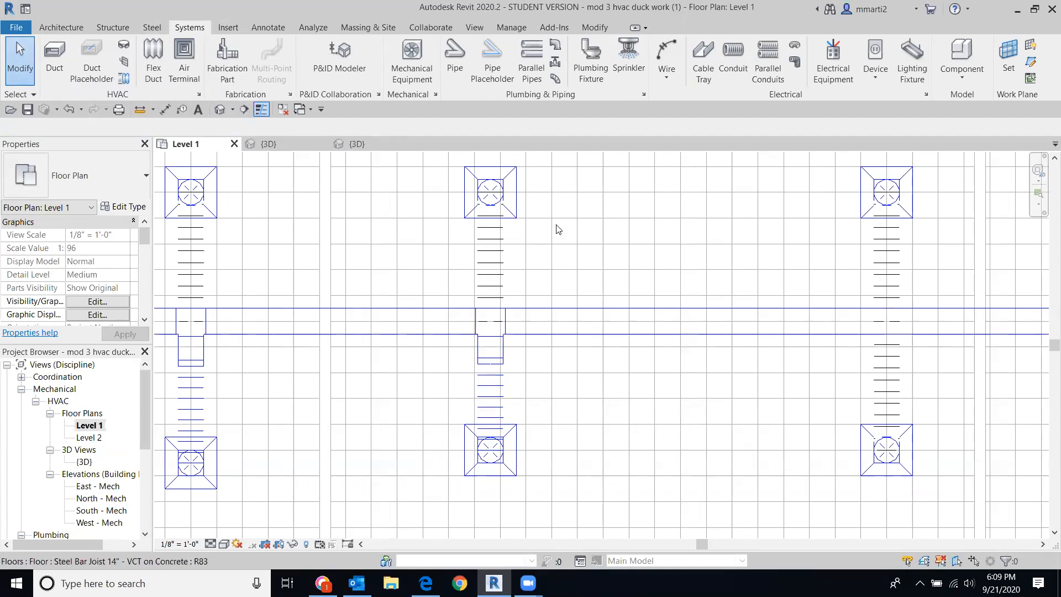
click(219, 108)
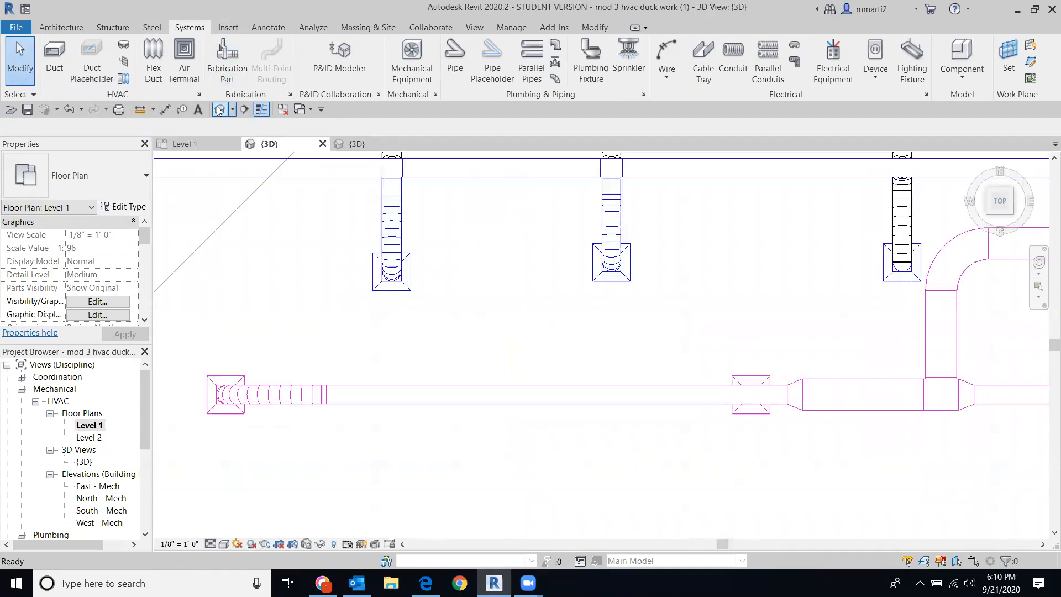
Step: View the duct layout from the top, zoom in, and select the middle diffuser's flex duct
click(1007, 211)
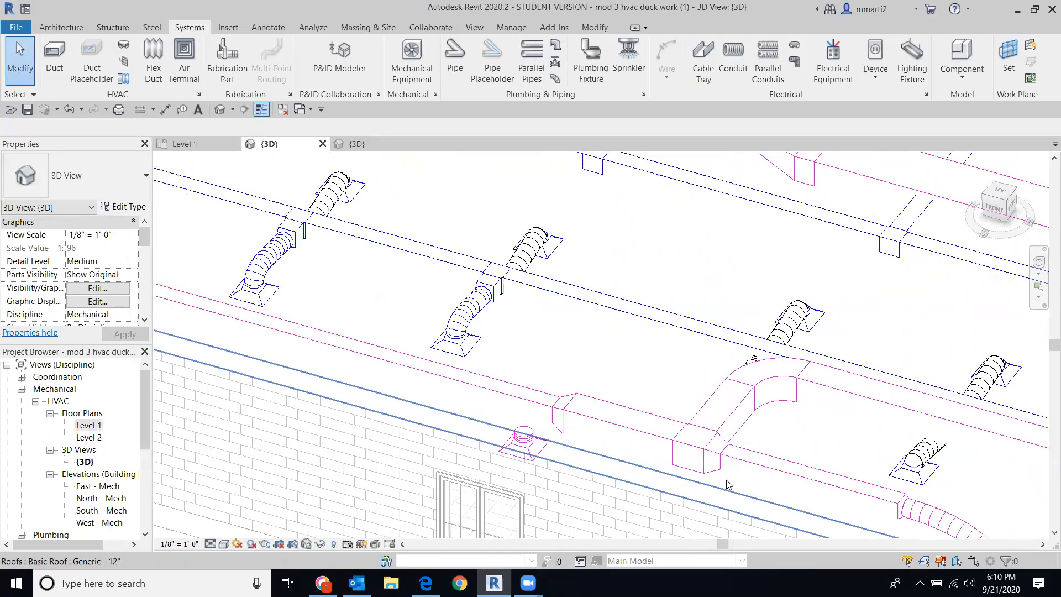
scroll(728, 485, down, 2)
scroll(568, 337, up, 2)
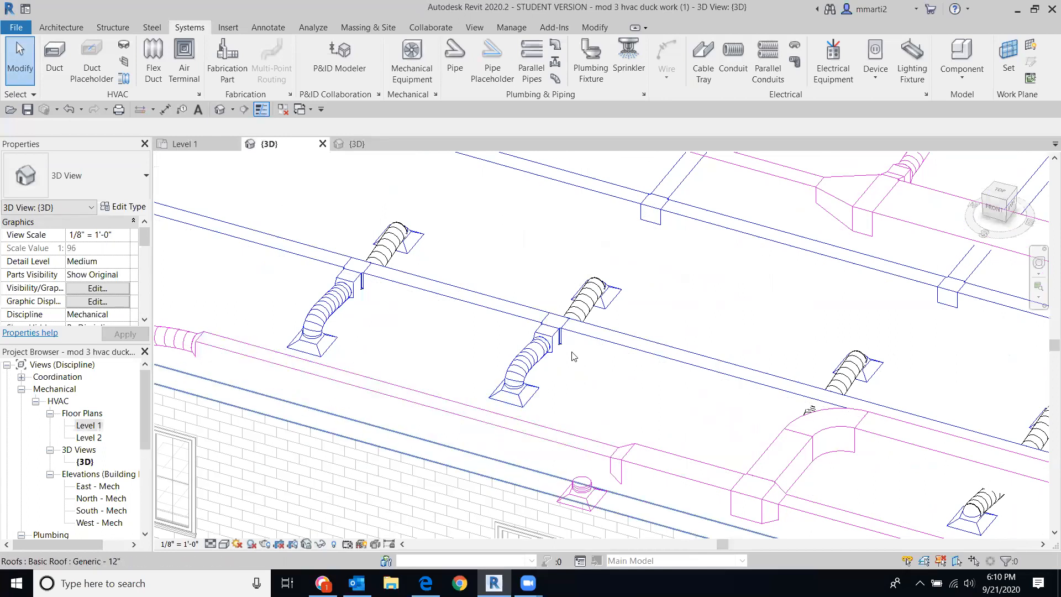
scroll(378, 288, down, 2)
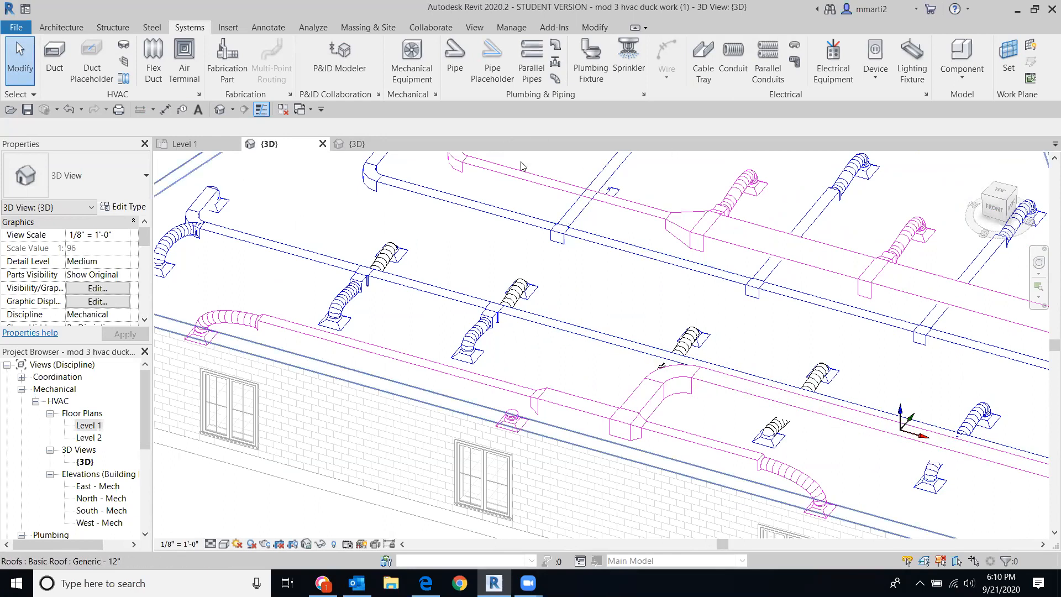
click(1002, 195)
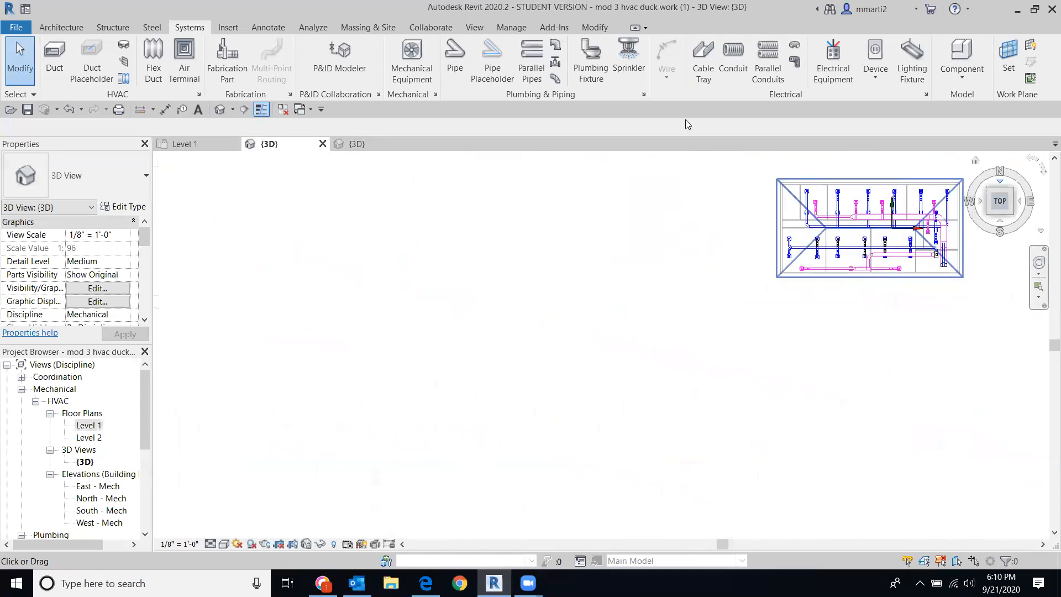
scroll(530, 430, up, 10)
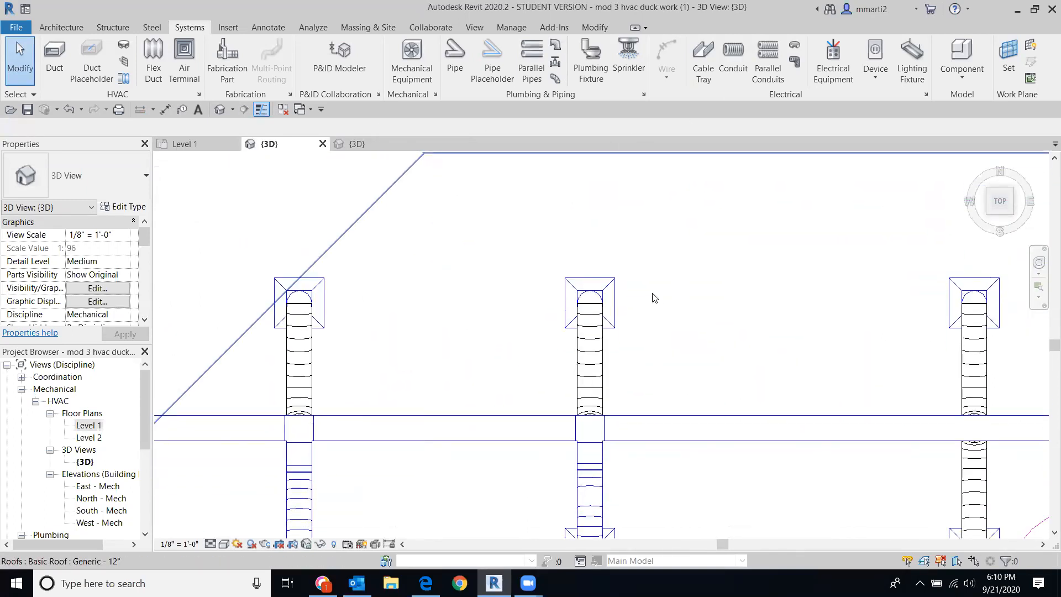
click(586, 352)
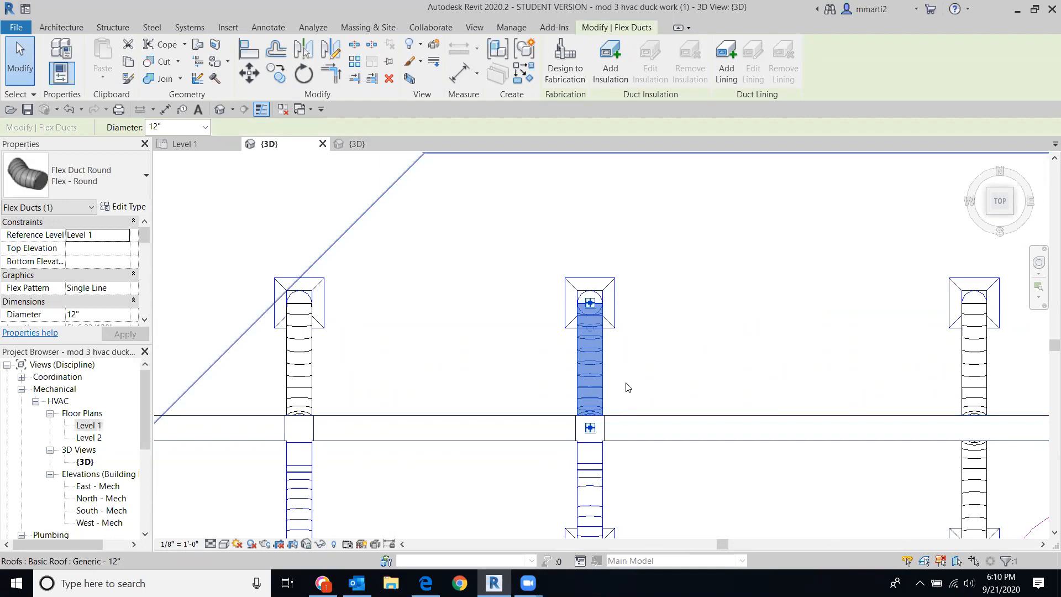
Step: Delete the flex duct and add a short rectangular duct stub at the tee on the main
key(Delete)
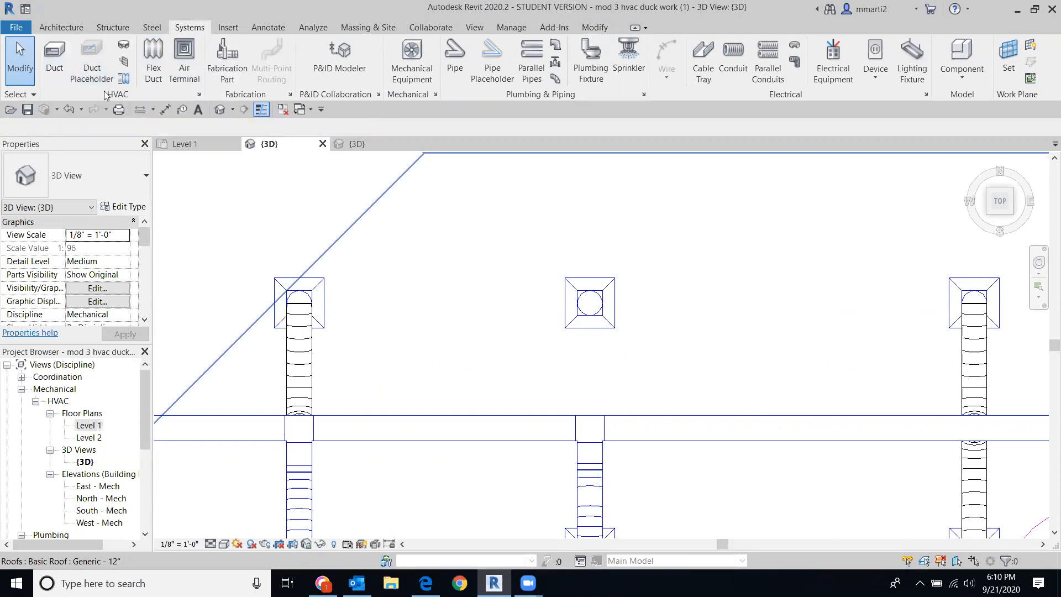
click(57, 55)
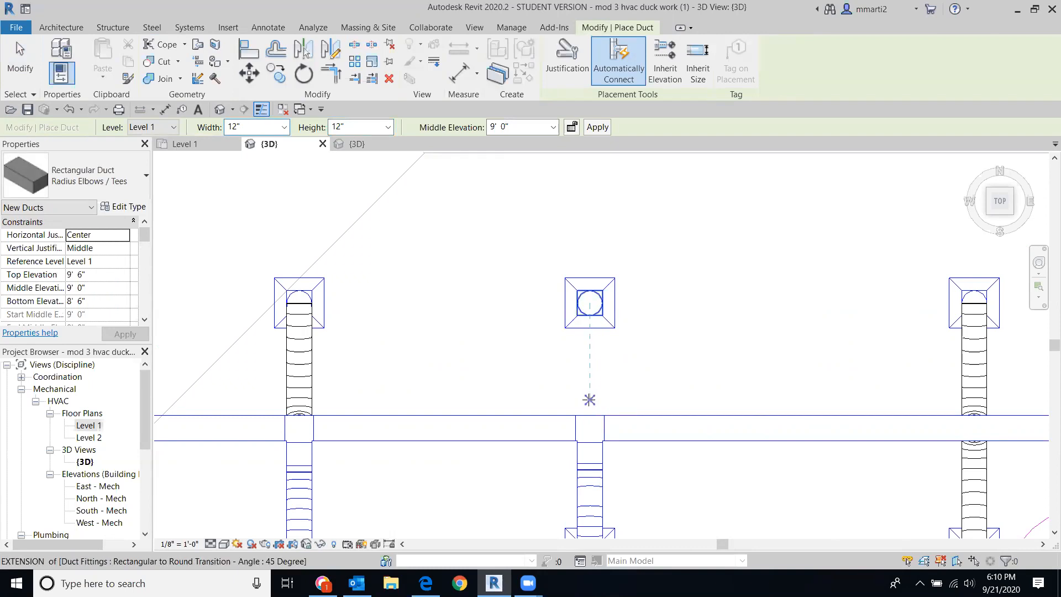
click(590, 414)
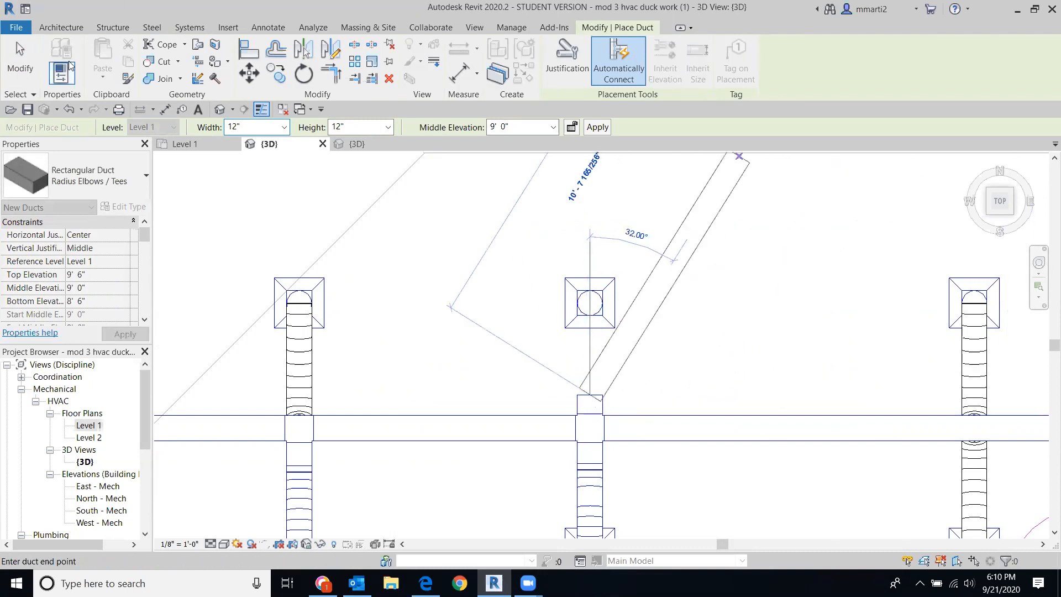
click(31, 55)
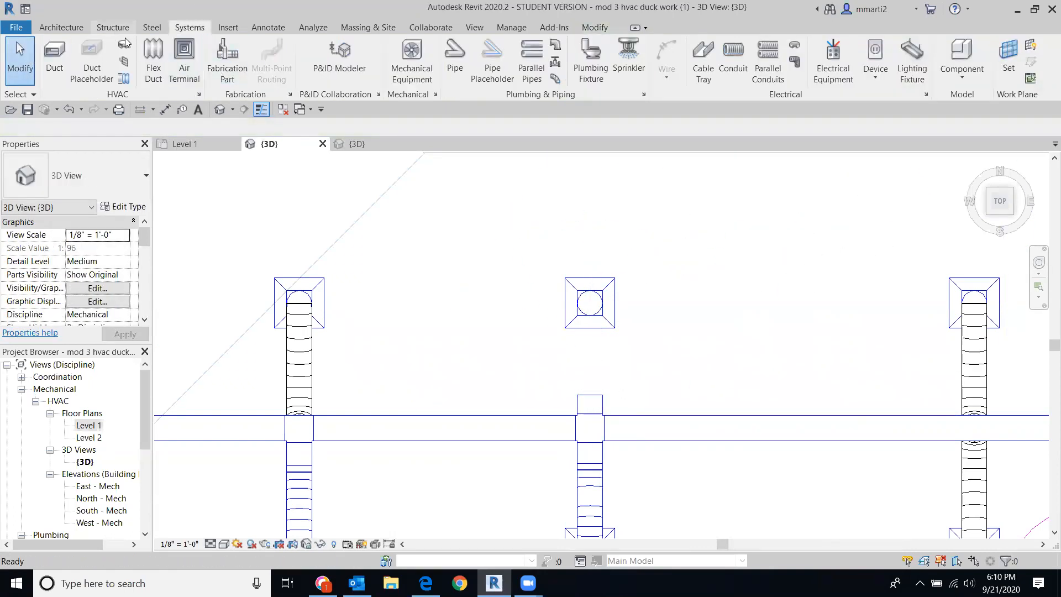
Step: Draw a flex duct (FL) from the top of the stub into the middle diffuser
key(f)
key(l)
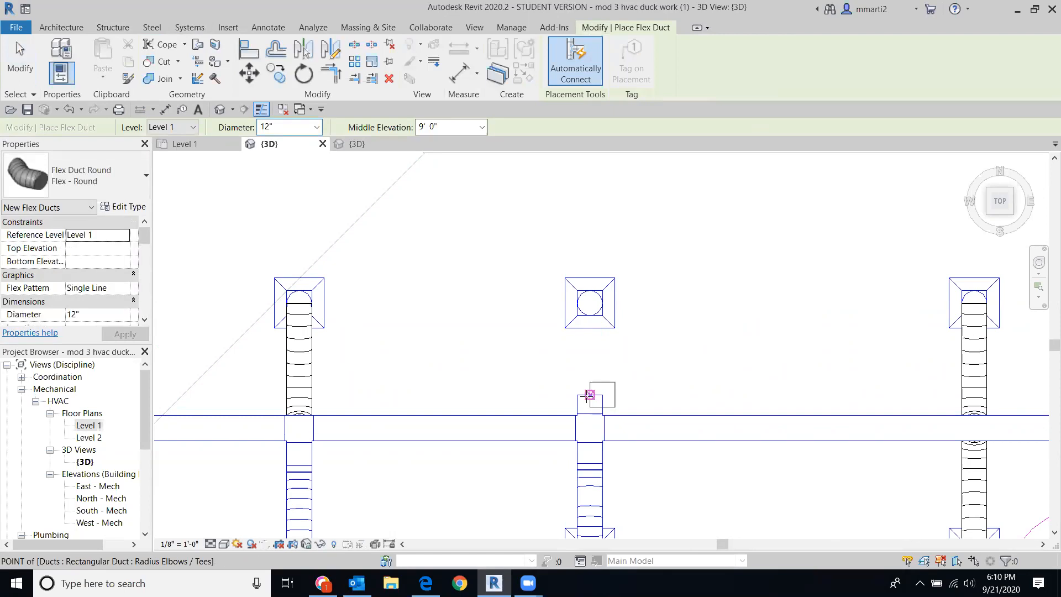
click(590, 395)
click(590, 303)
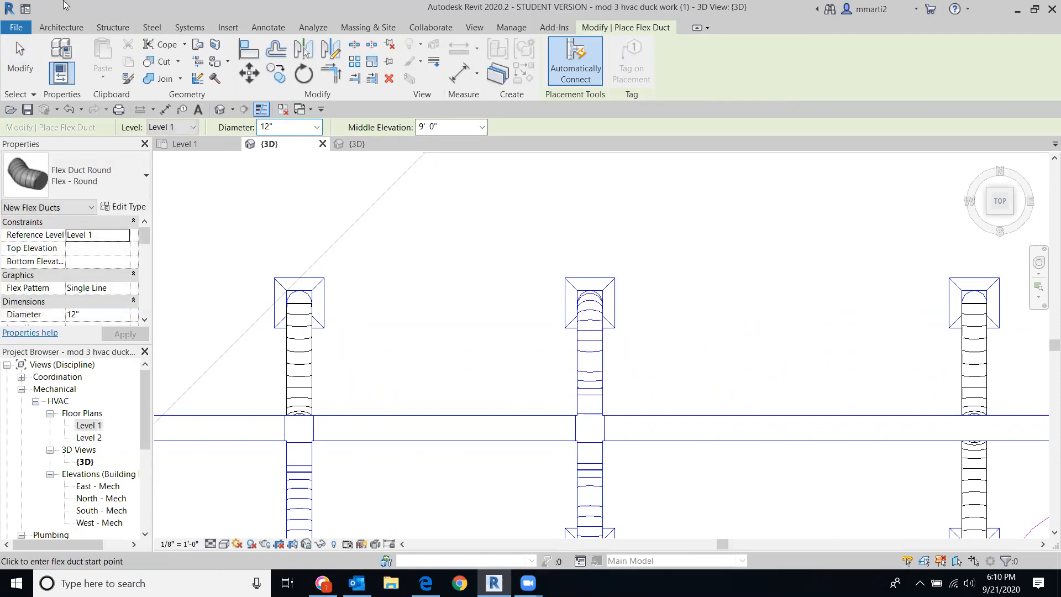
click(21, 50)
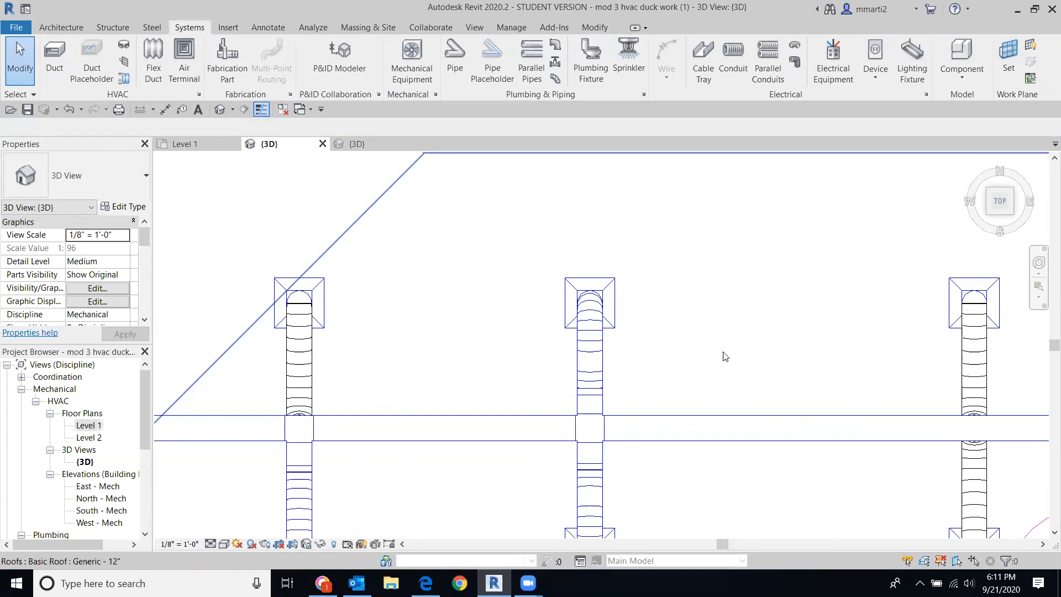
Step: Orbit the model to inspect the duct connections from the front and from underneath
scroll(725, 361, down, 1)
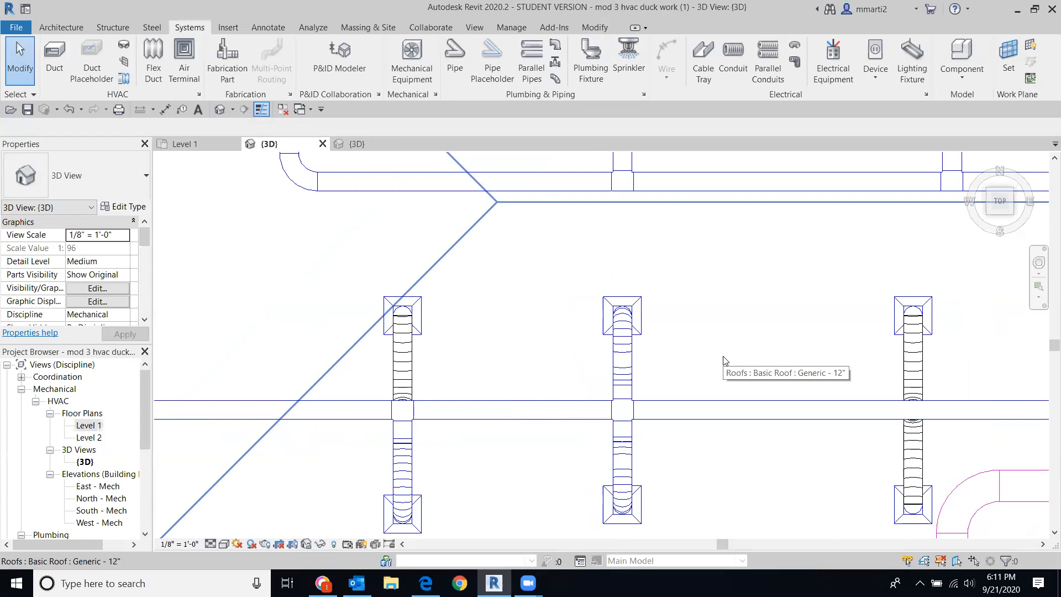
scroll(725, 360, down, 1)
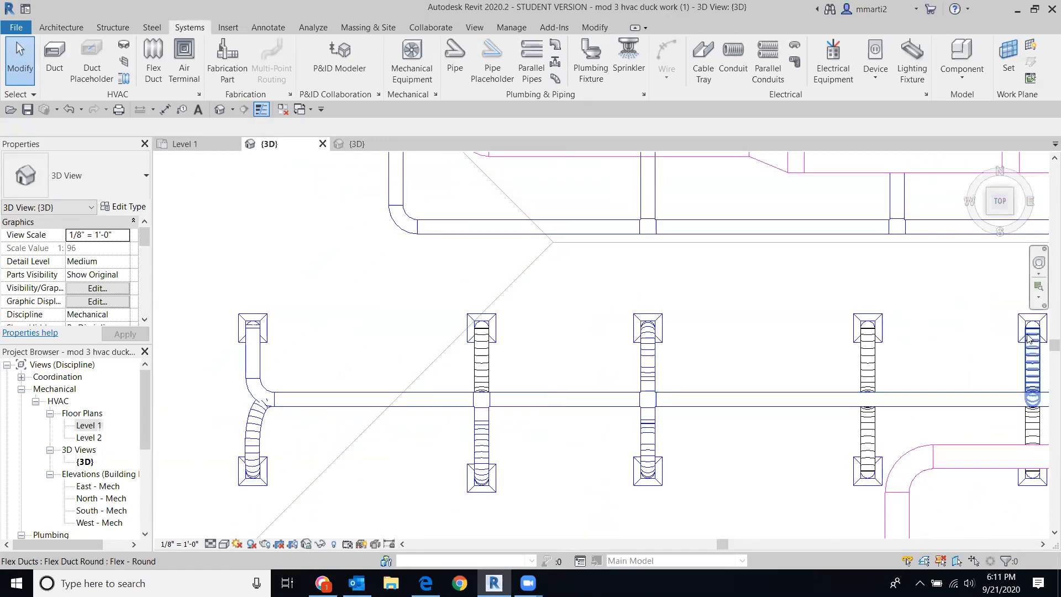
drag(1011, 216, 974, 184)
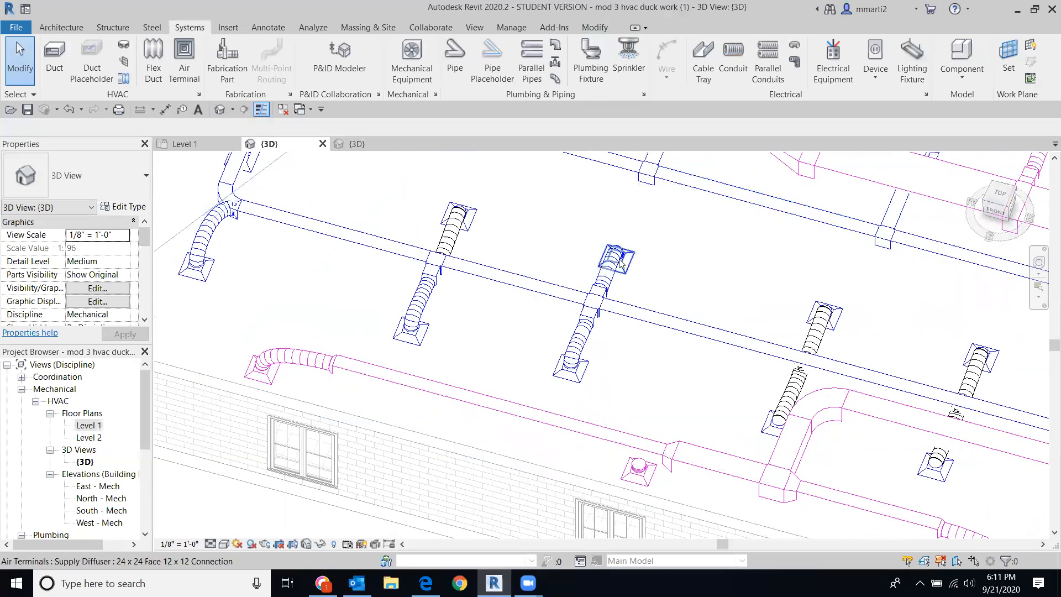
scroll(602, 282, up, 4)
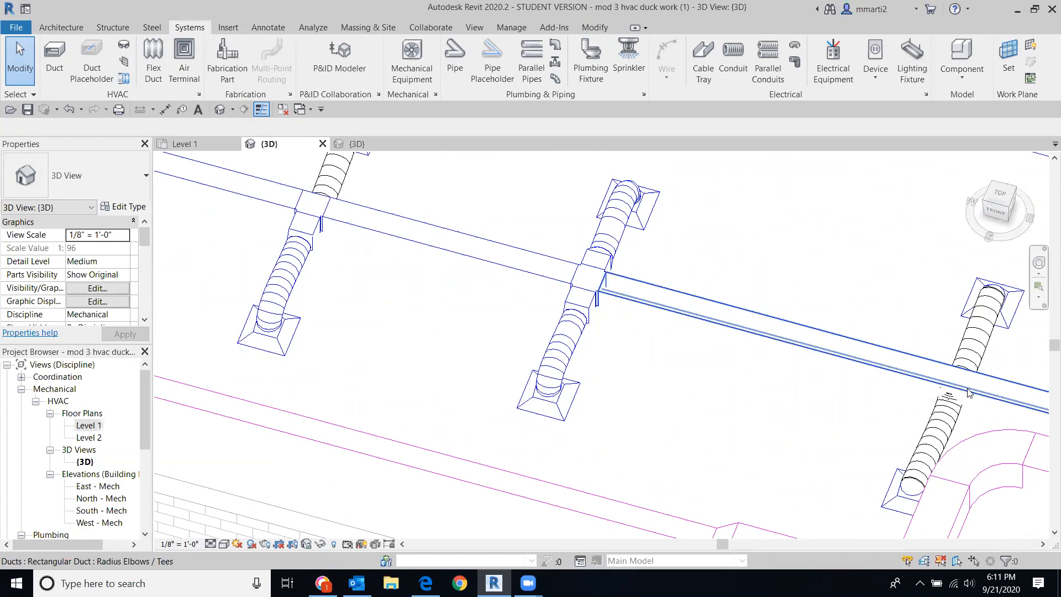
drag(1001, 206, 1006, 441)
scroll(922, 310, down, 1)
middle_drag(915, 327, 856, 491)
scroll(855, 490, down, 1)
drag(998, 207, 948, 170)
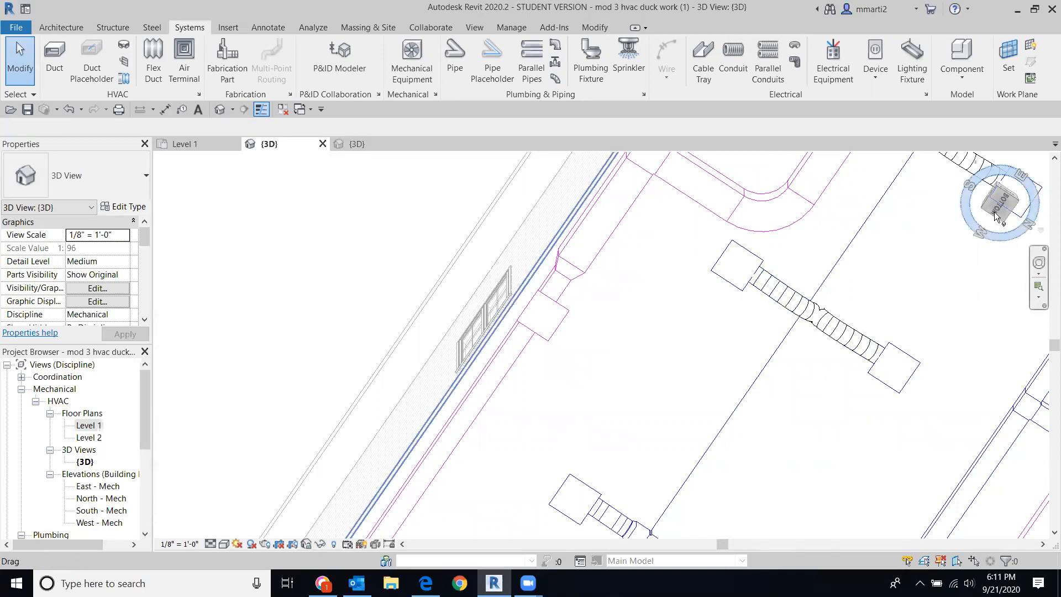
mouse_move(998, 198)
mouse_down()
mouse_move(1010, 211)
mouse_move(1026, 203)
mouse_up()
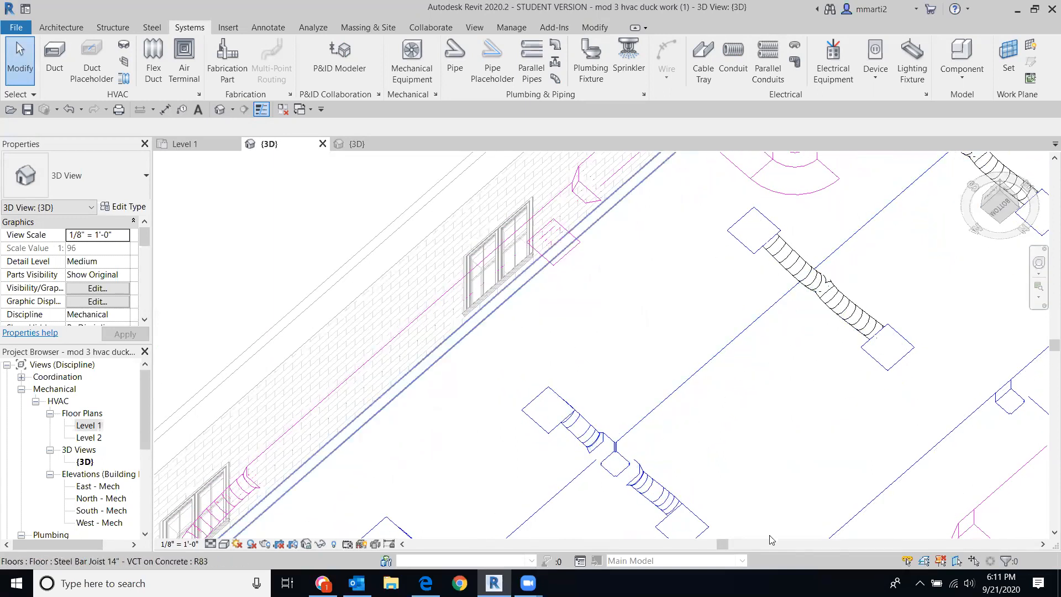
Step: Return to the home isometric view, then to a top-down view of the ductwork
click(1003, 193)
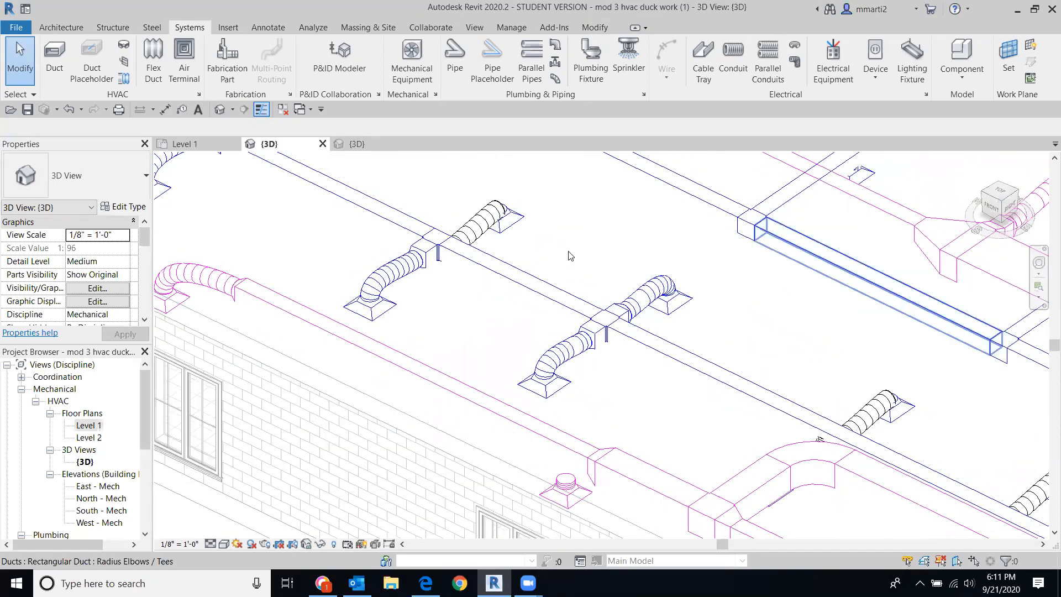
mouse_move(689, 332)
middle_down()
mouse_move(893, 265)
mouse_move(904, 235)
middle_up()
drag(990, 206, 993, 220)
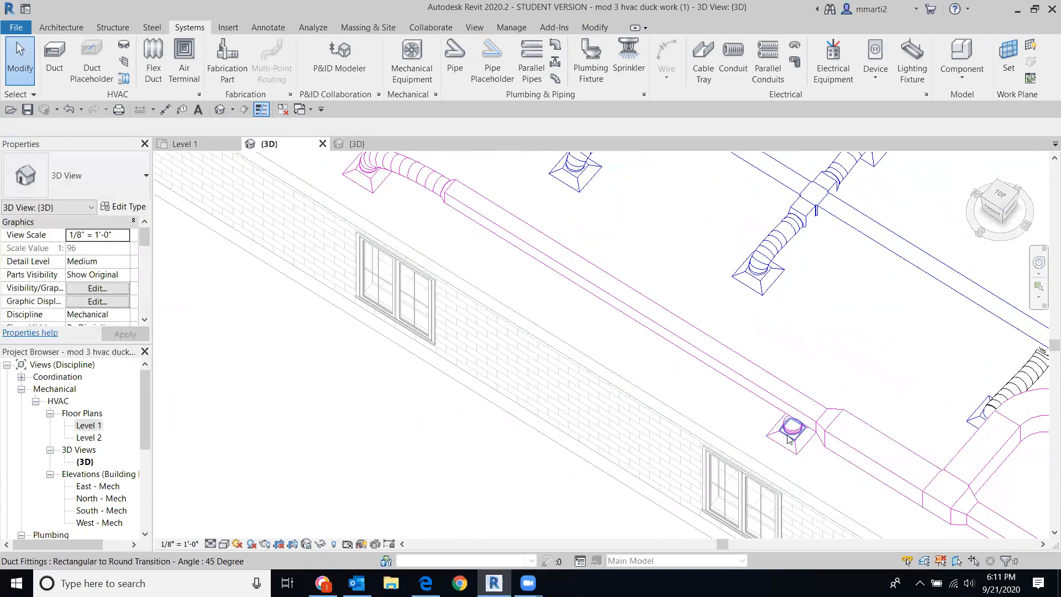
click(1002, 196)
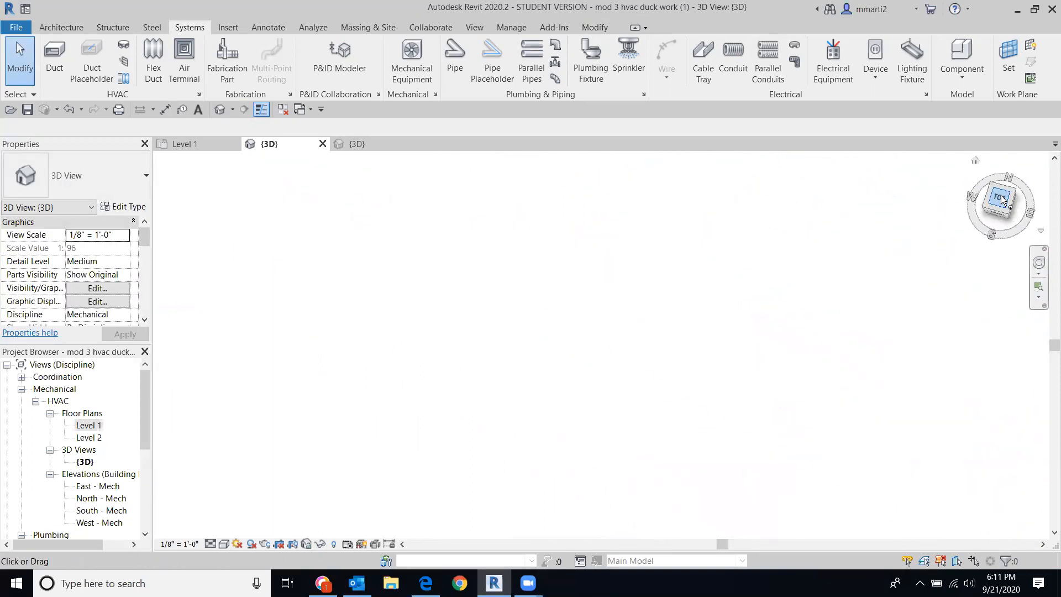
scroll(571, 419, up, 5)
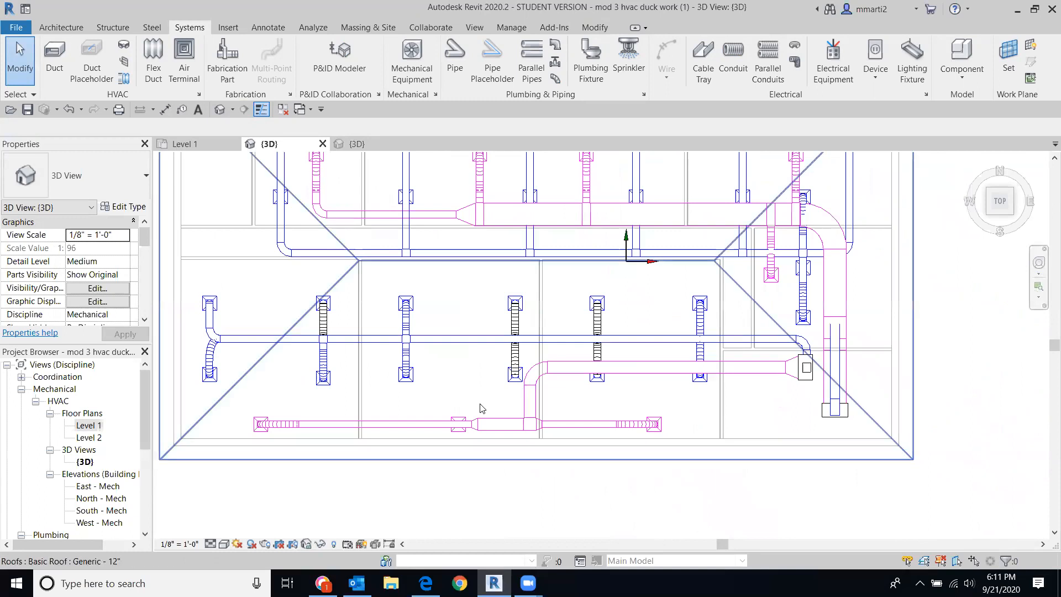
Step: Drag the return diffuser upward off the lower return duct run
click(448, 431)
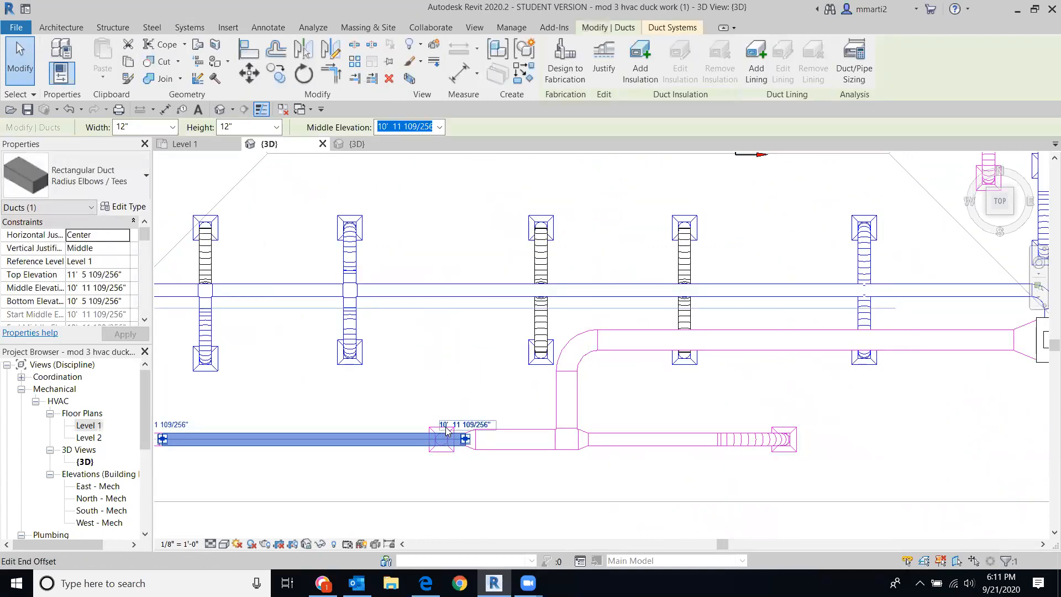
click(472, 507)
click(472, 520)
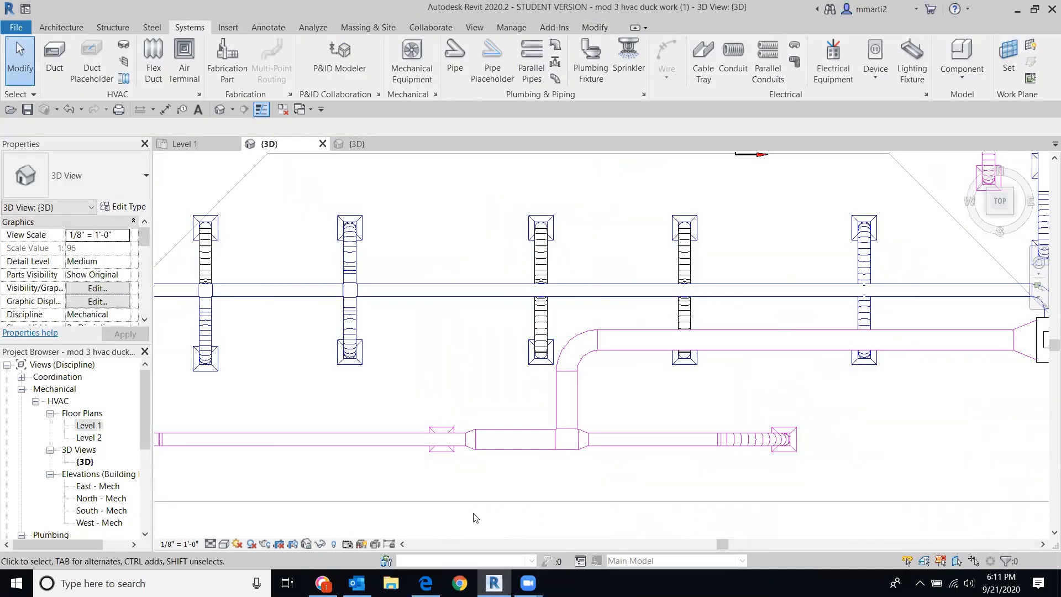
drag(447, 409, 444, 357)
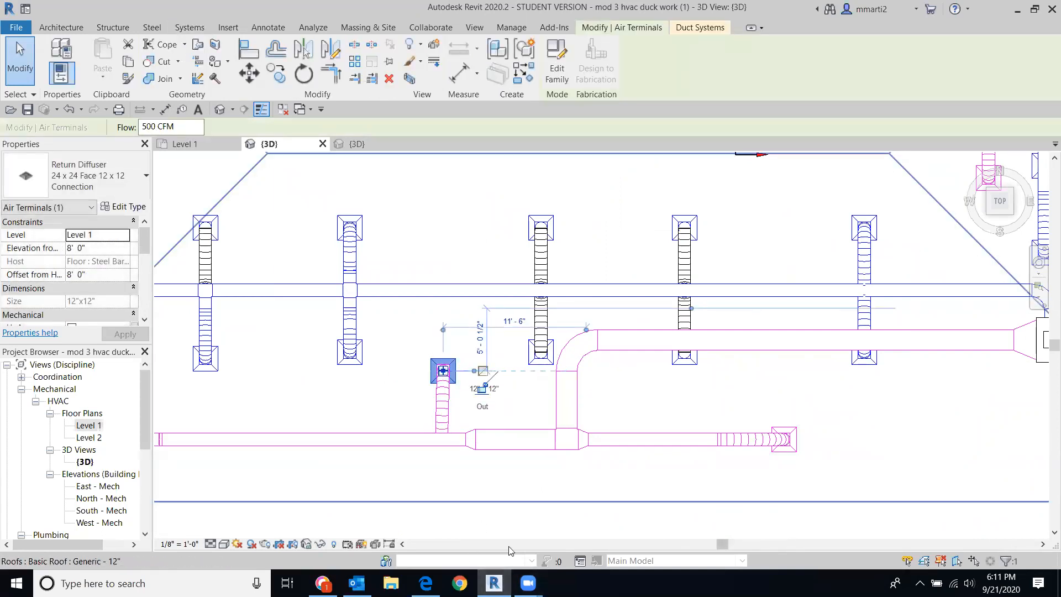
key(Escape)
Step: Delete the flex duct beneath the moved return diffuser
drag(1008, 213, 1000, 203)
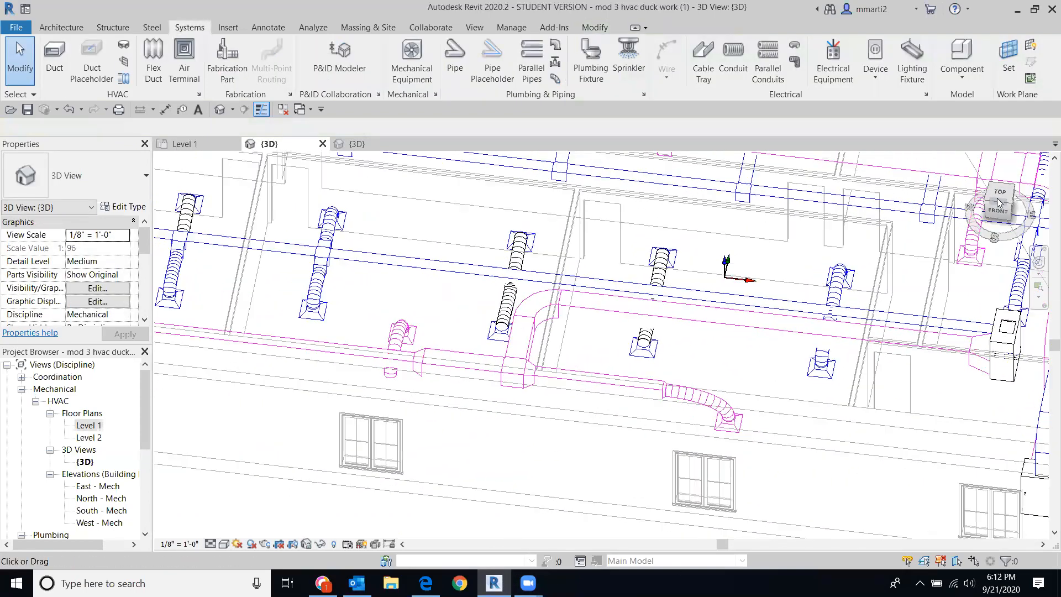
click(999, 202)
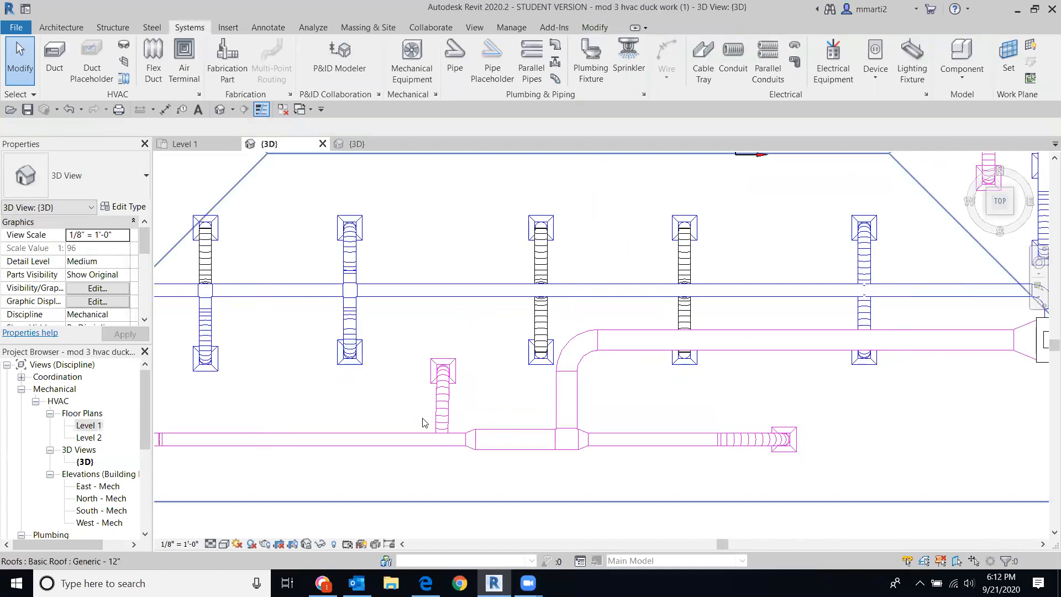
click(452, 415)
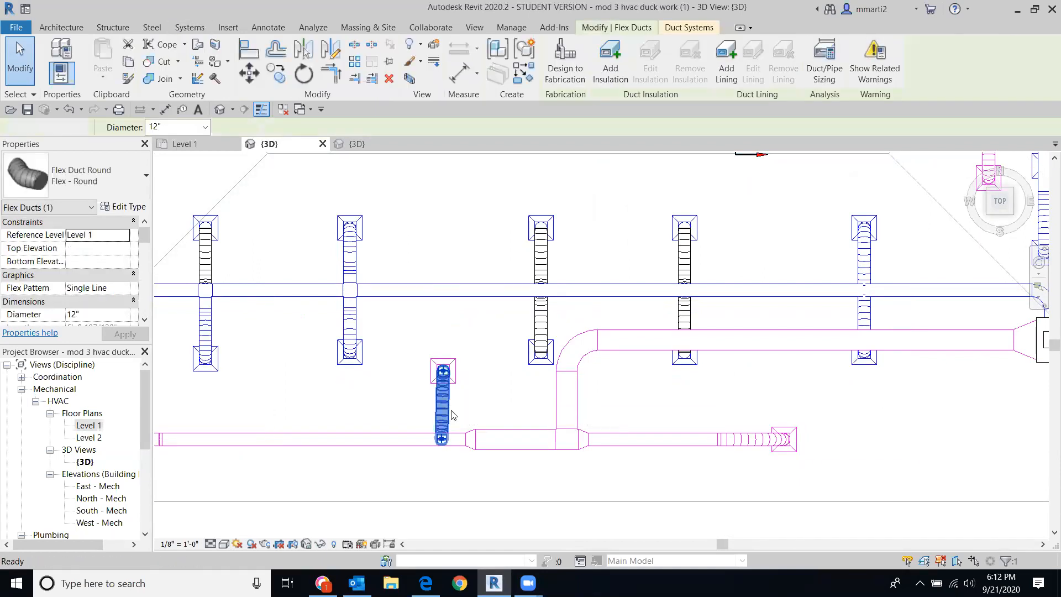
key(Delete)
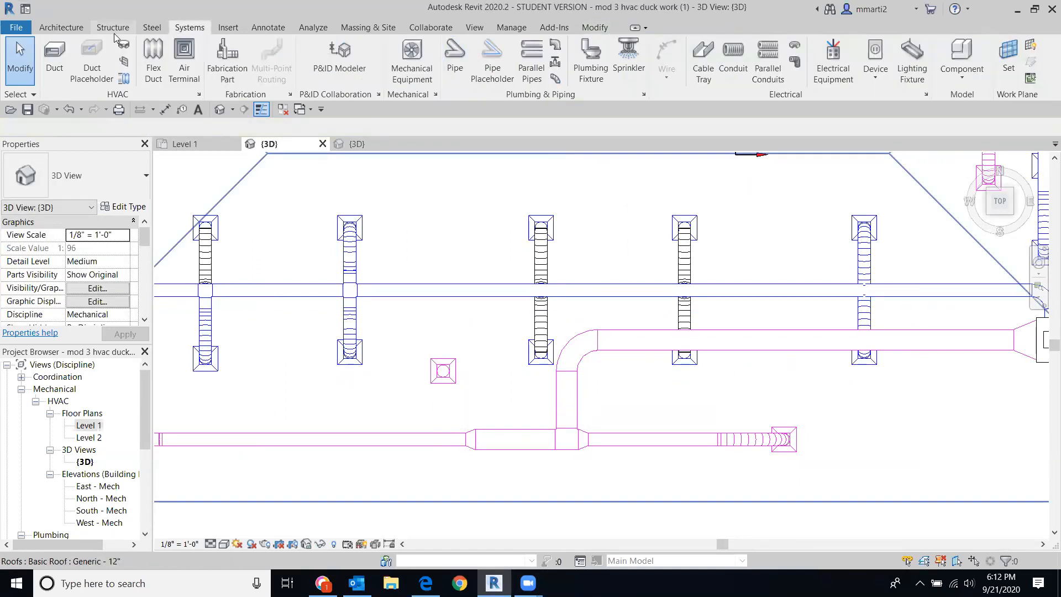
Step: Start a Return Air duct below the return diffuser and dismiss the segment angle warning
click(47, 51)
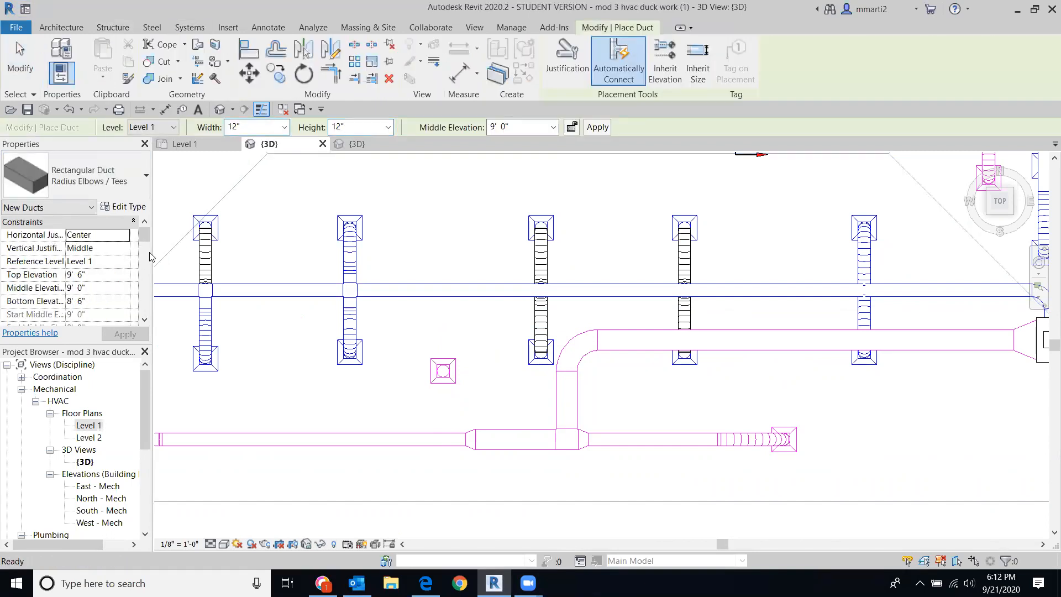
drag(144, 238, 147, 262)
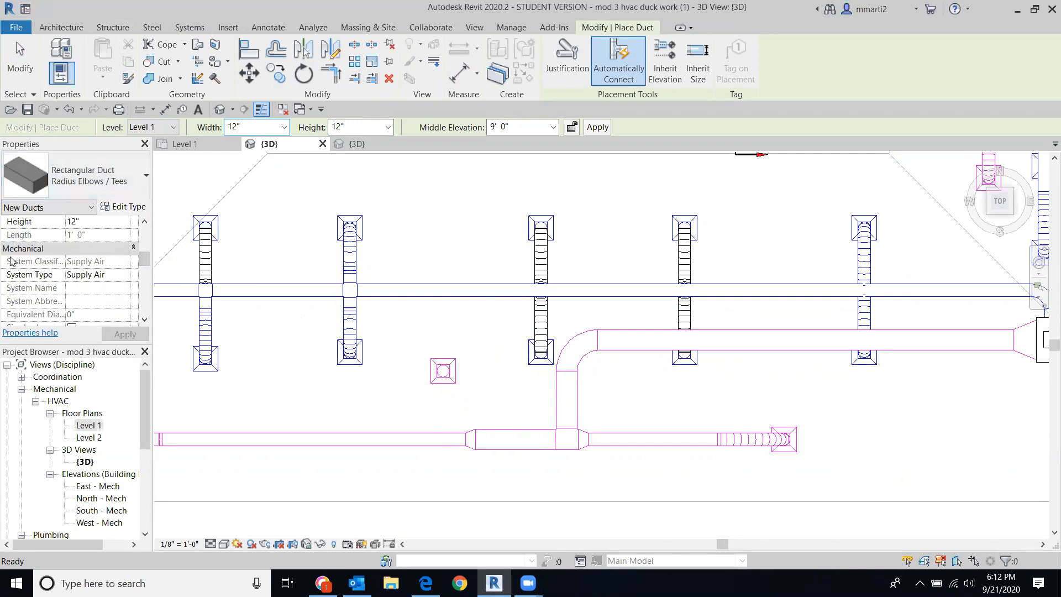
click(125, 278)
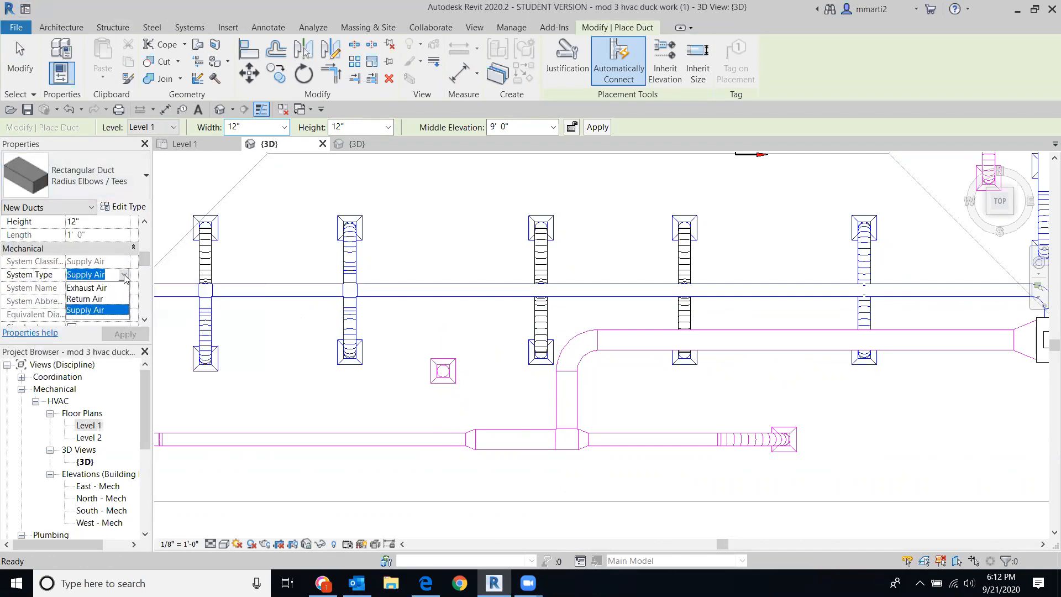
click(85, 299)
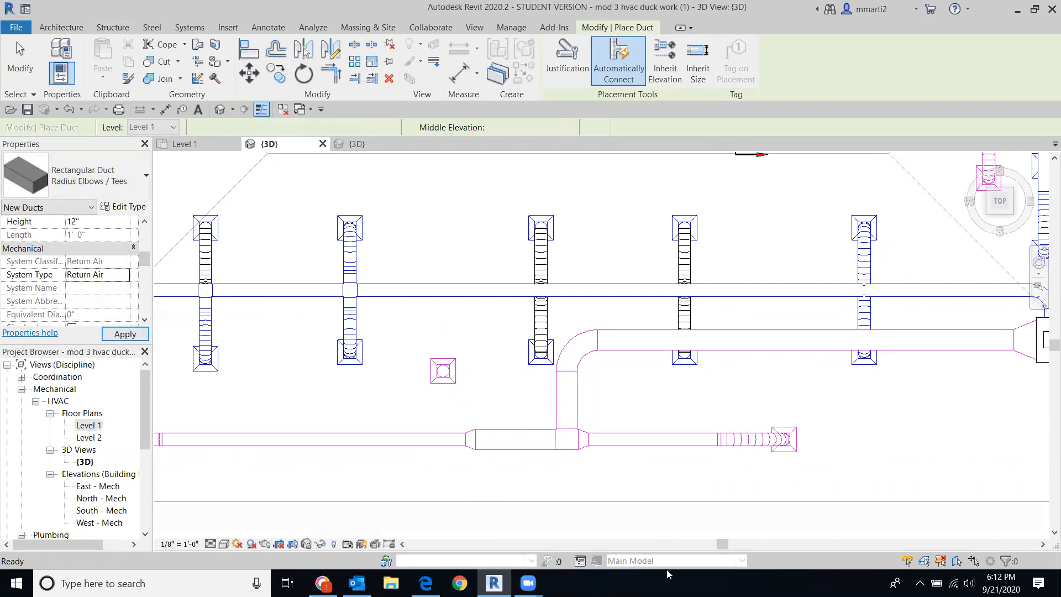
click(443, 426)
click(442, 414)
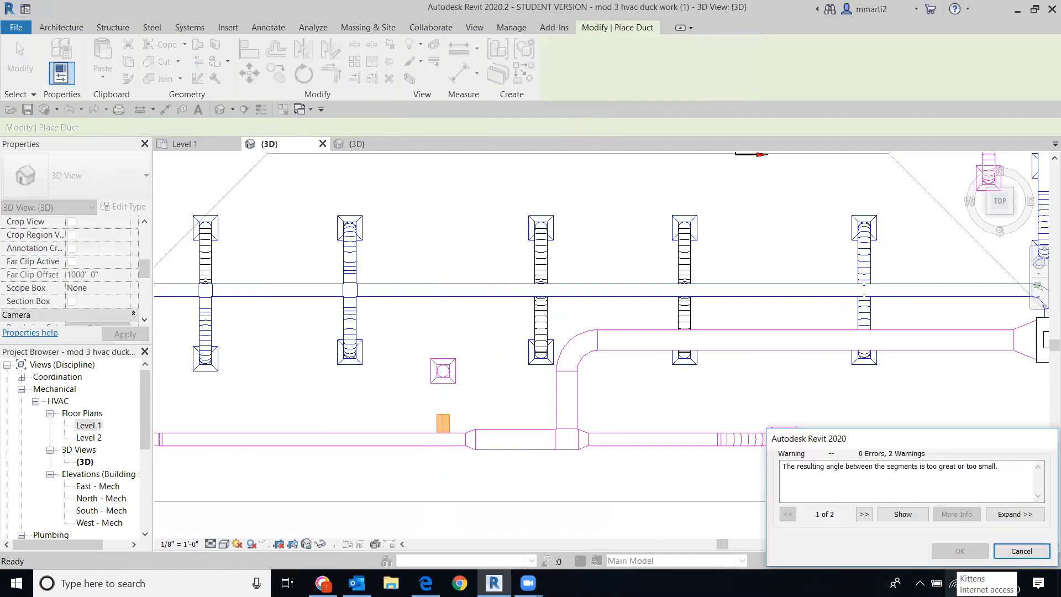
click(1021, 551)
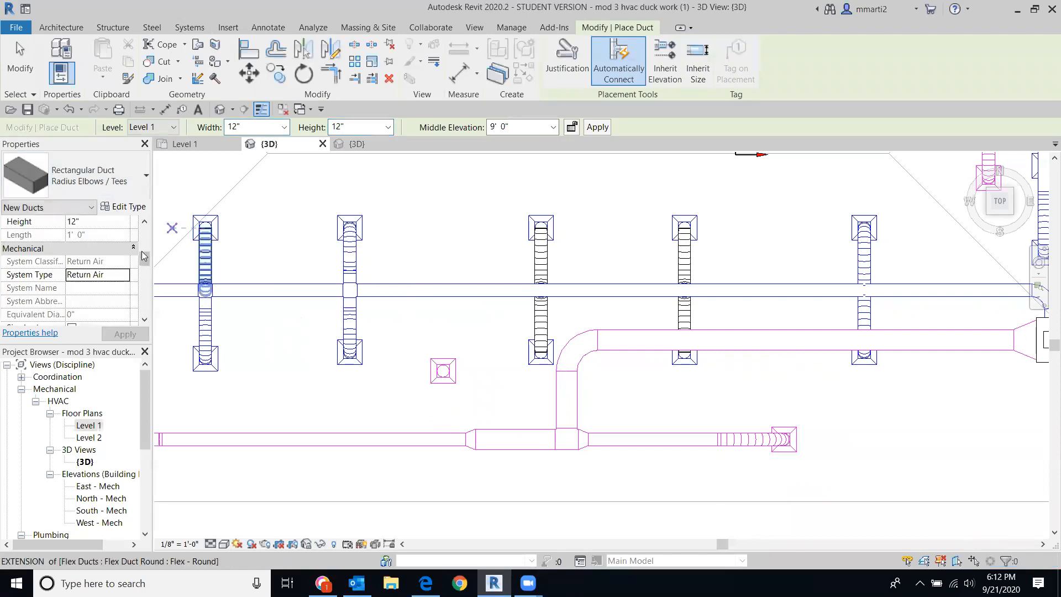
Step: Set the duct's Bottom Elevation to 10' 2" and place the stub at the lower duct's connection point
drag(143, 256, 150, 237)
scroll(102, 281, down, 1)
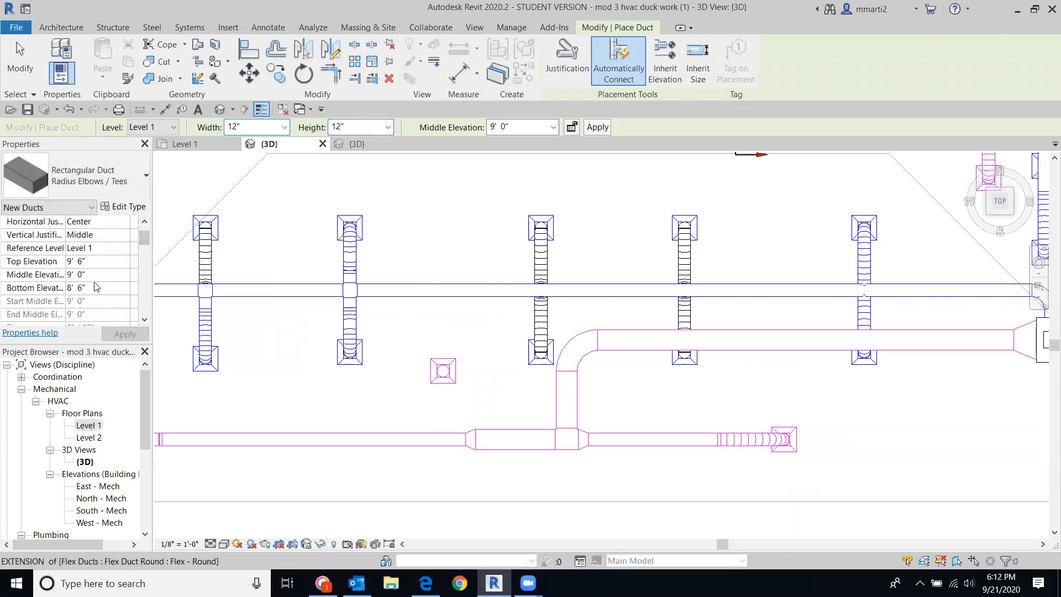
text(10)
click(116, 335)
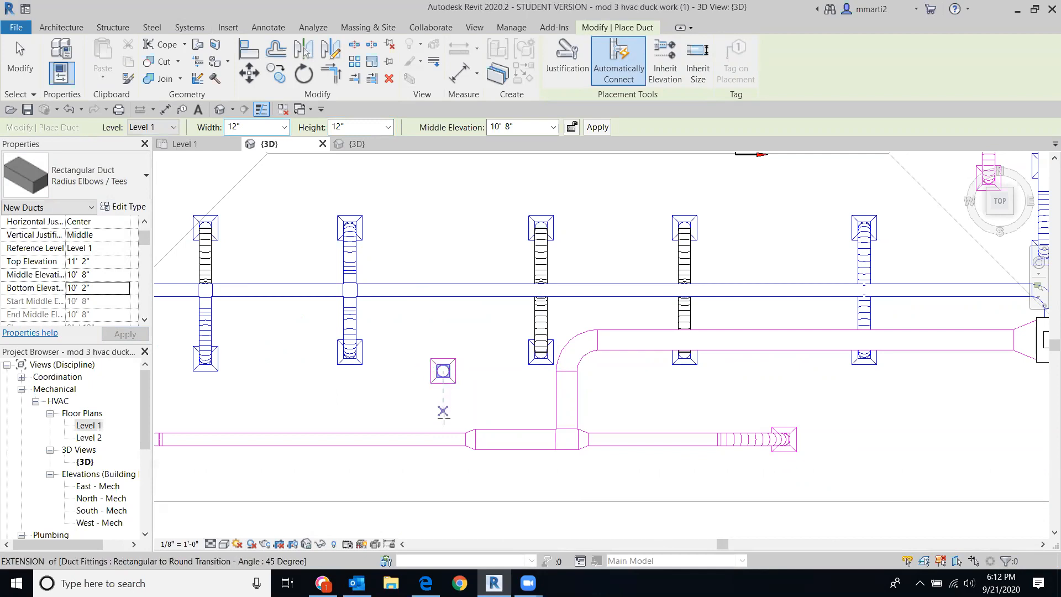
click(443, 432)
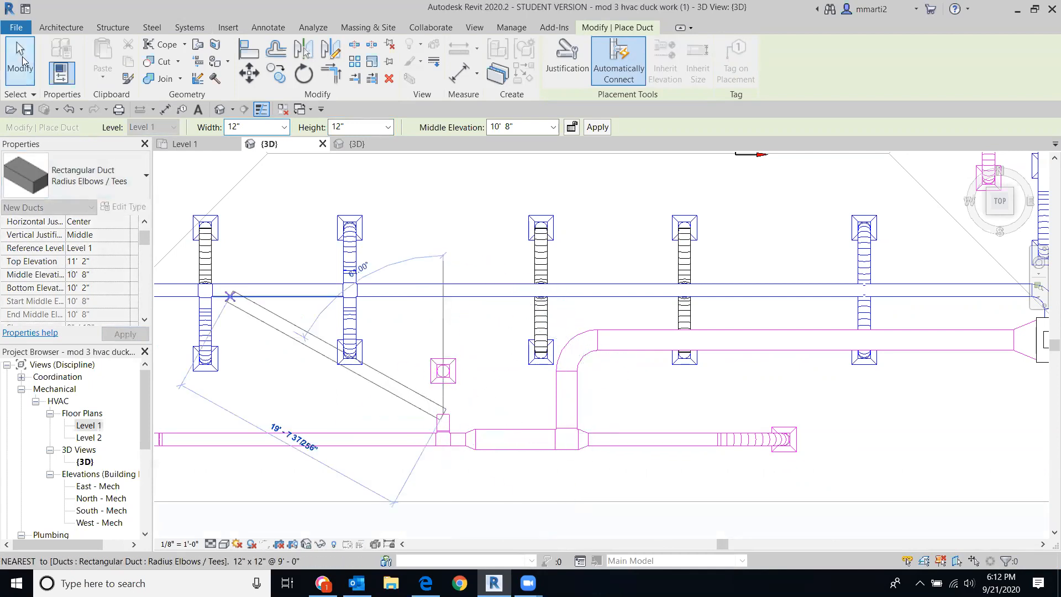
click(21, 61)
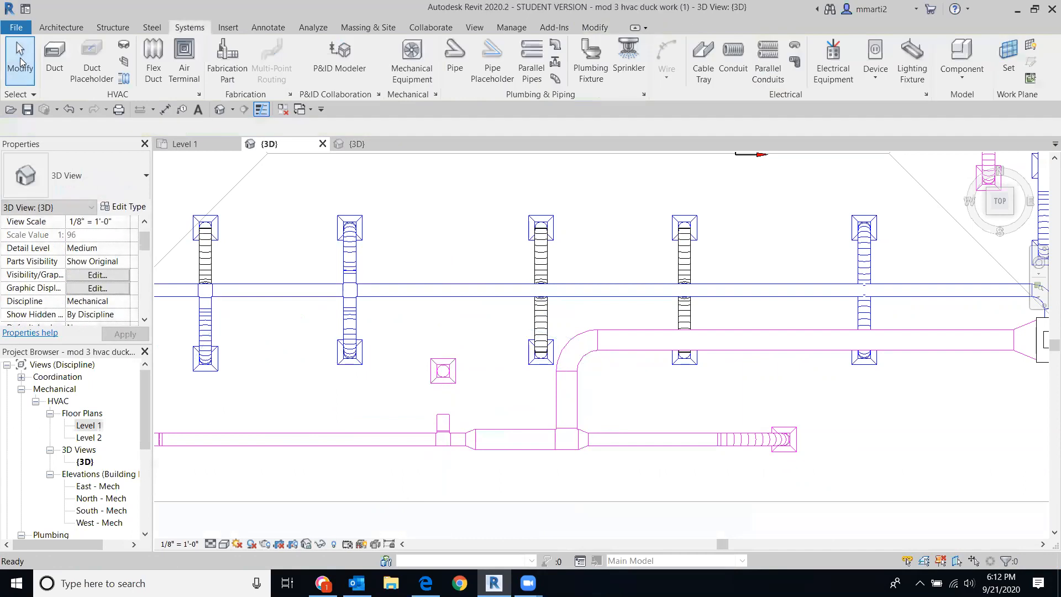
click(154, 59)
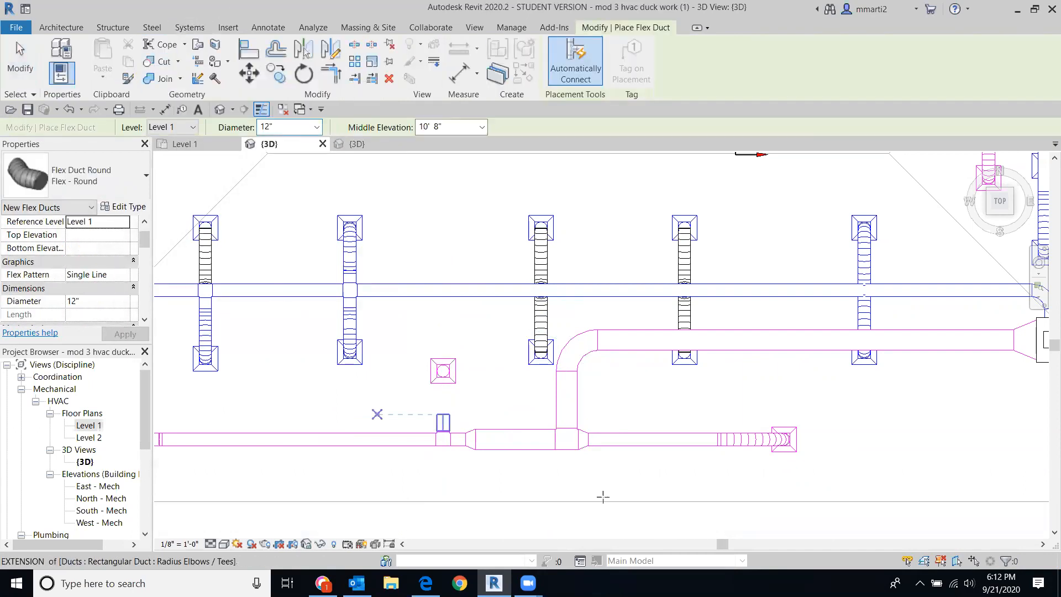
Step: Draw a Return Air flex duct from the return diffuser down to the duct stub's end
drag(143, 239, 142, 254)
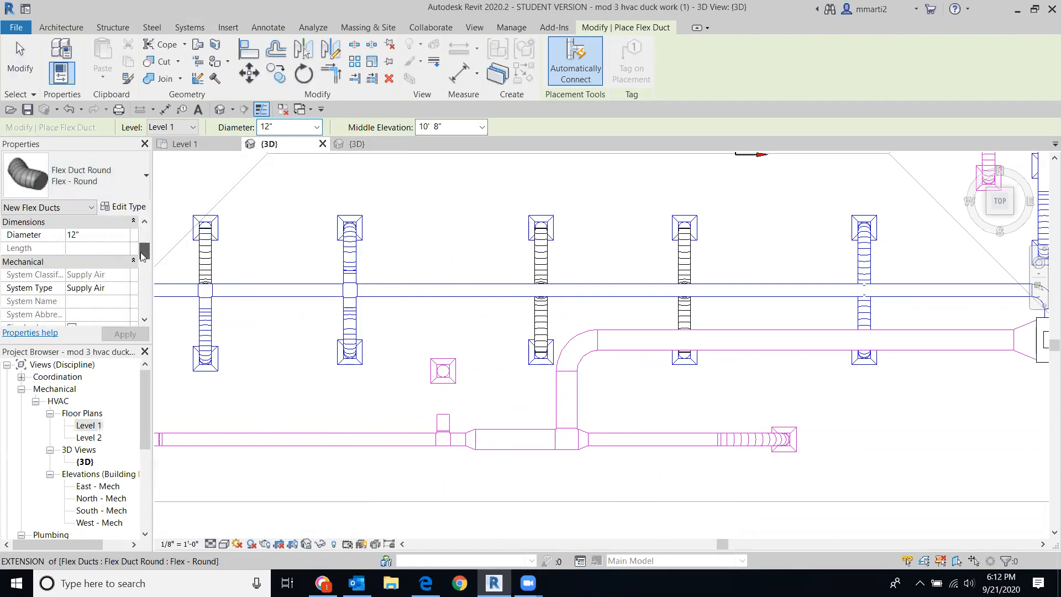
click(126, 289)
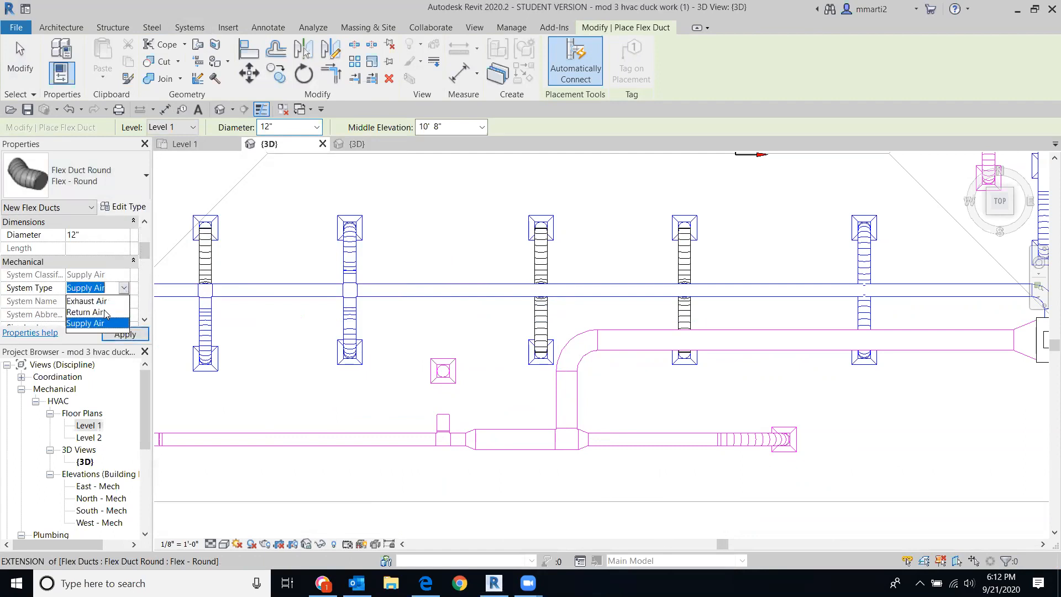
click(85, 313)
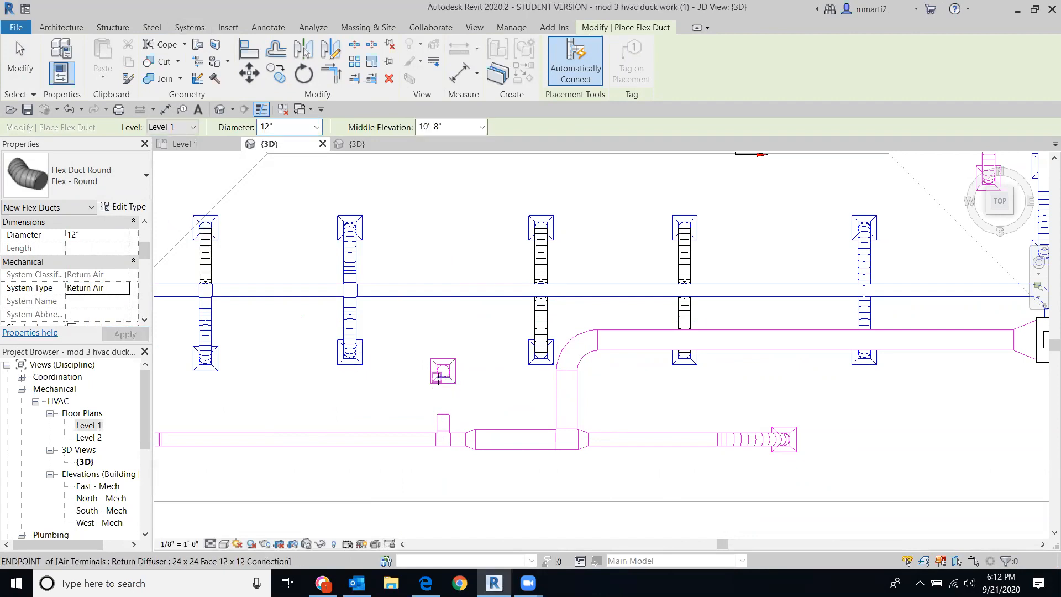
click(443, 371)
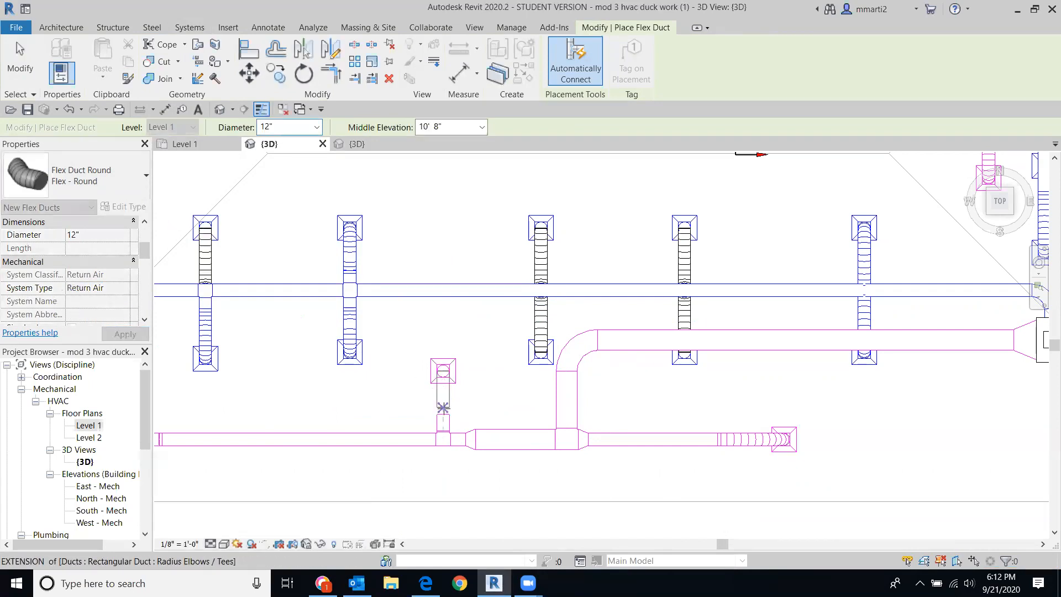
click(443, 414)
key(Escape)
key(Escape)
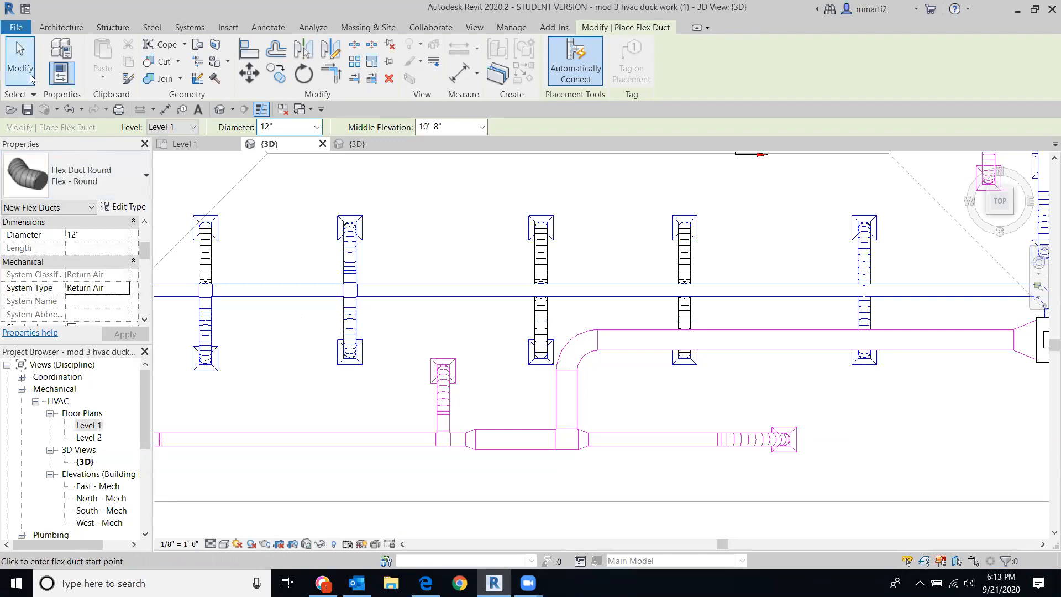
Step: Orbit from the top view to a tilted 3D view of the ductwork near the equipment box
scroll(542, 425, down, 2)
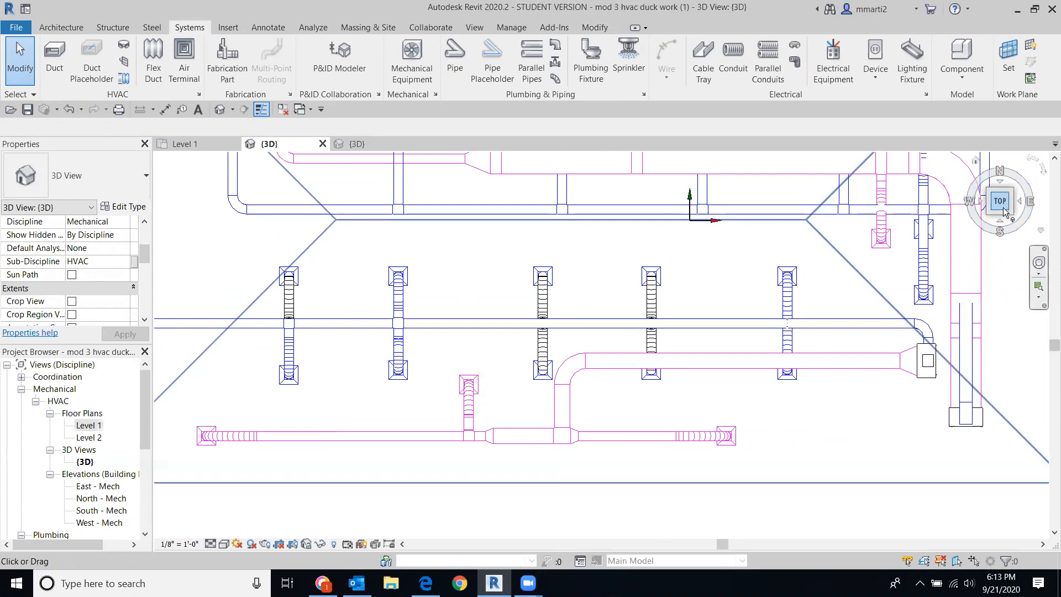
drag(1013, 216, 907, 506)
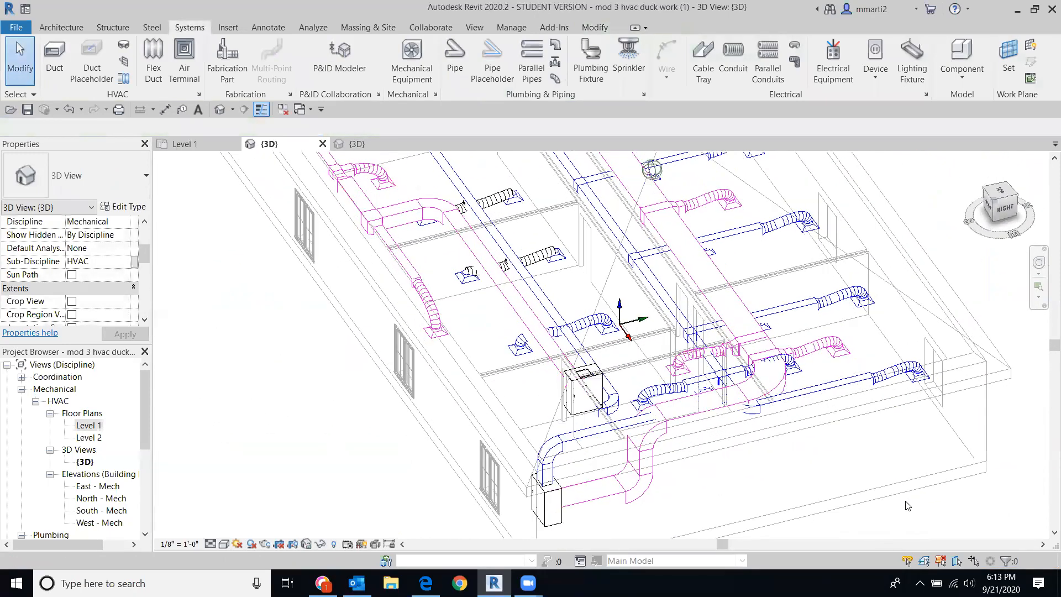
scroll(744, 424, up, 5)
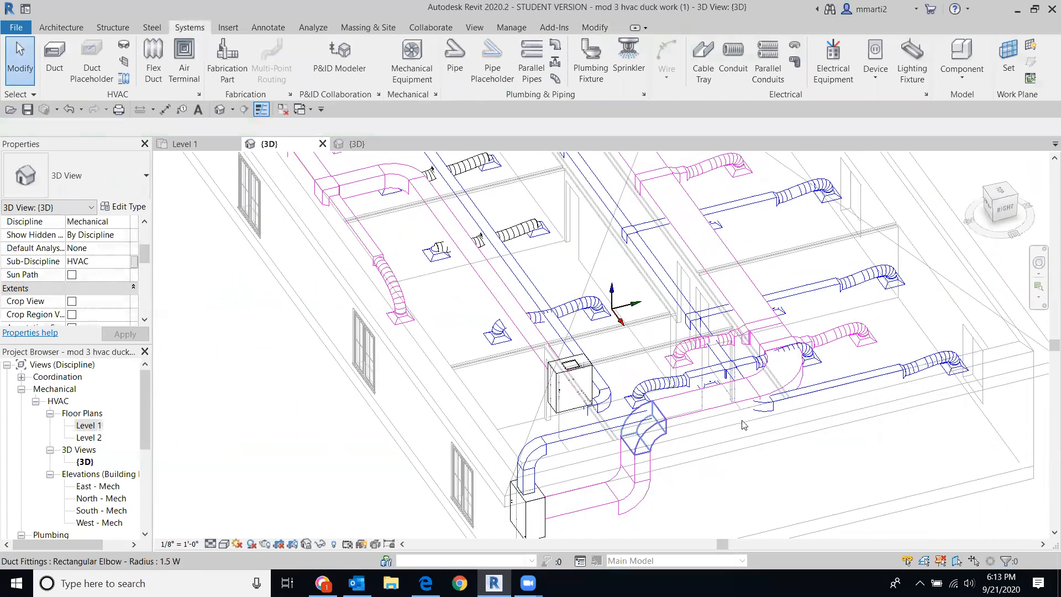
middle_drag(771, 413, 746, 304)
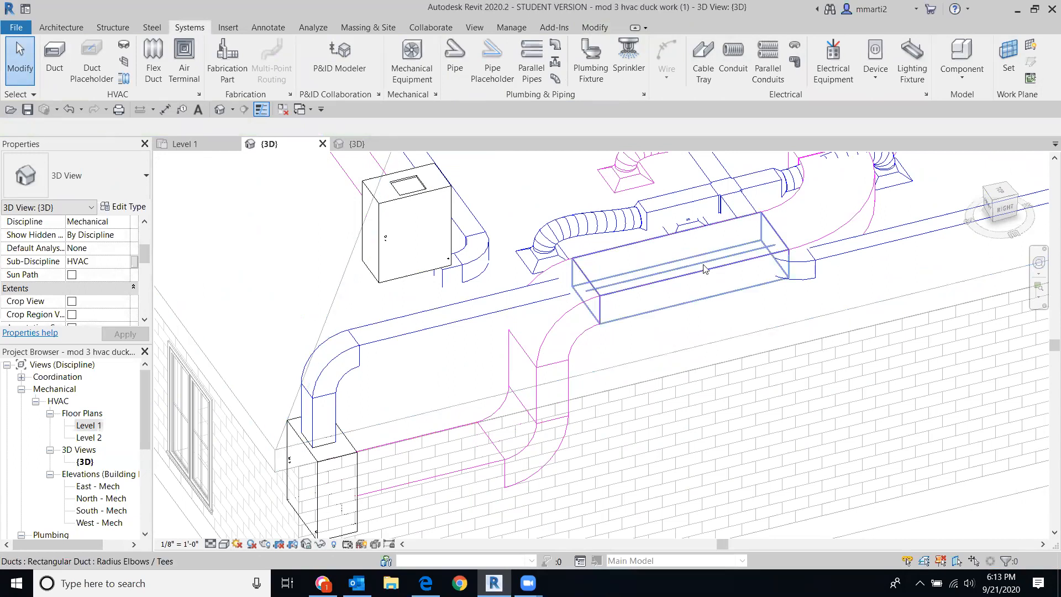
Step: Delete the rectangular duct beside the flex duct and recentre the view lower left
click(699, 247)
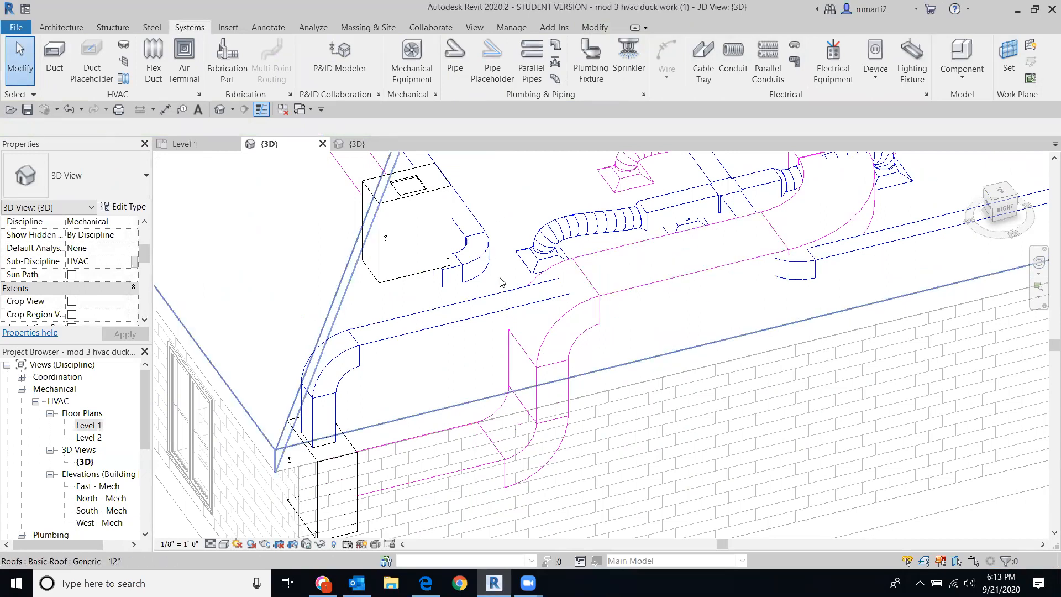
key(Delete)
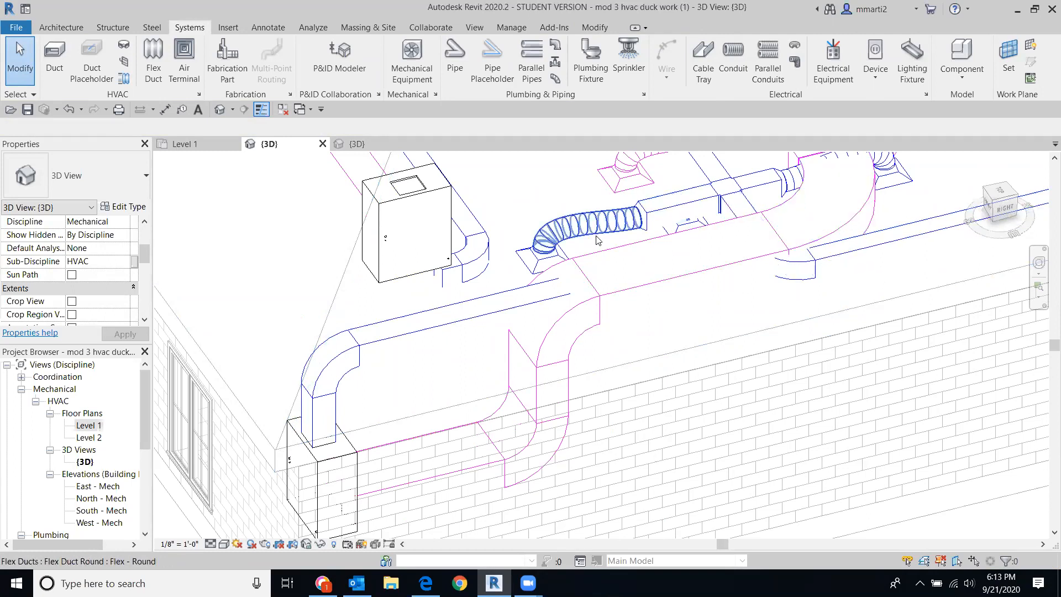
scroll(712, 307, down, 1)
middle_drag(712, 311, 665, 374)
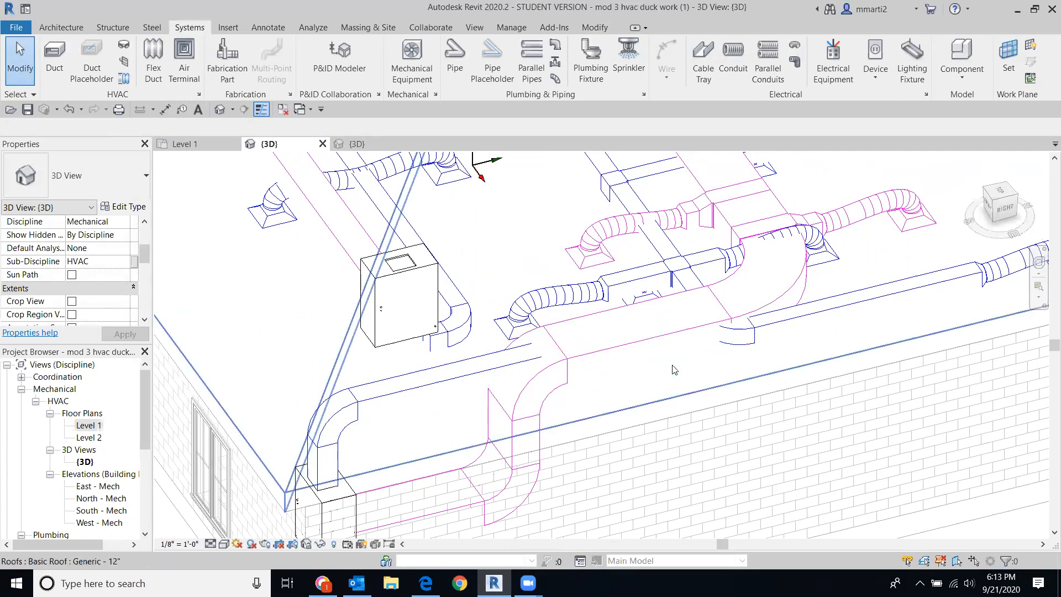
Step: Give the 39" x 19" duct a 10' 2" bottom elevation and verify it from the right side
click(659, 346)
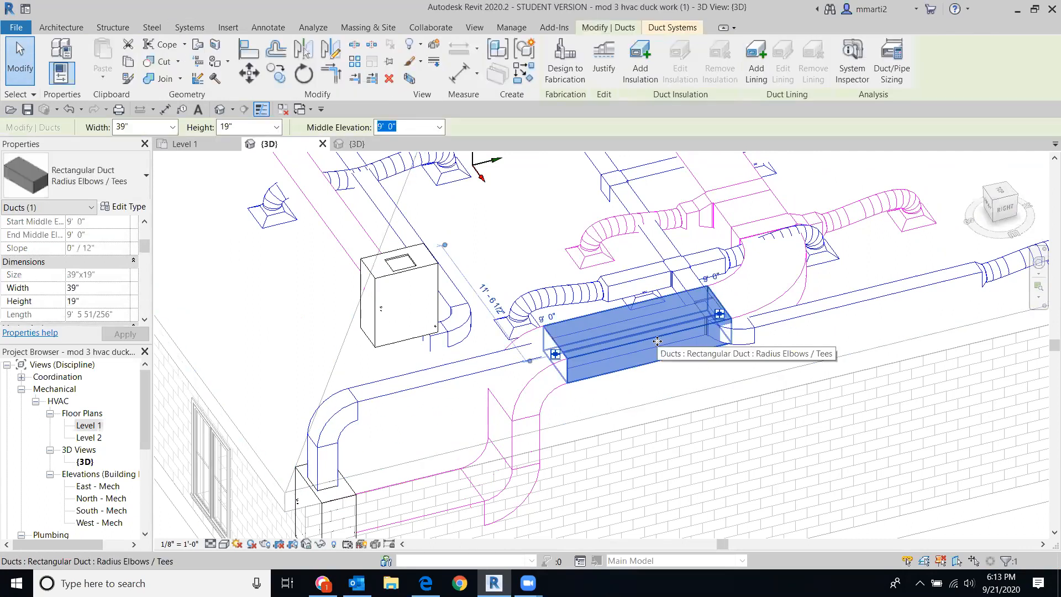
drag(147, 256, 144, 232)
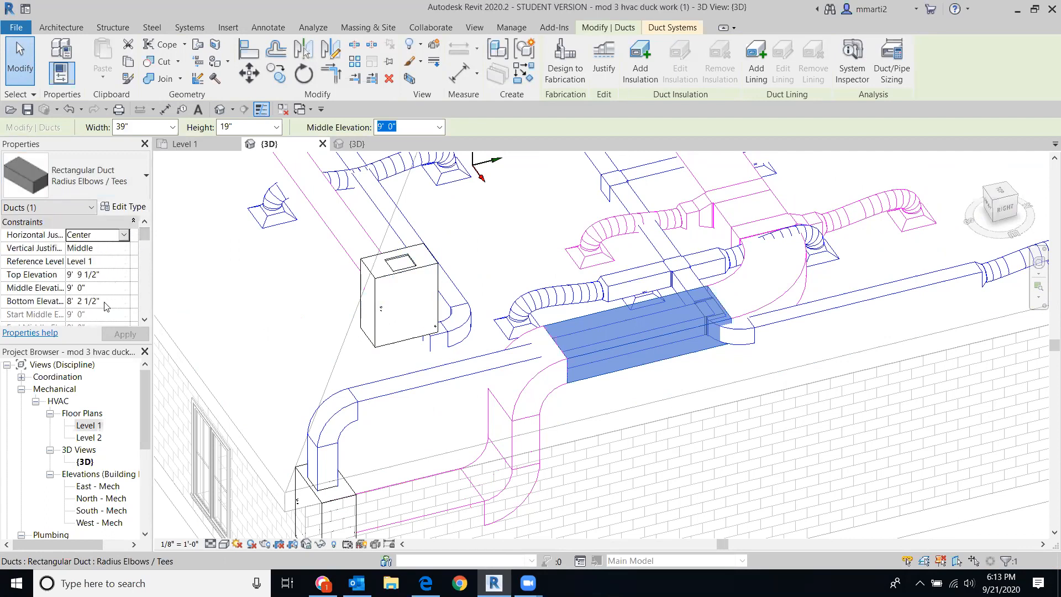
text(10 2)
key(Return)
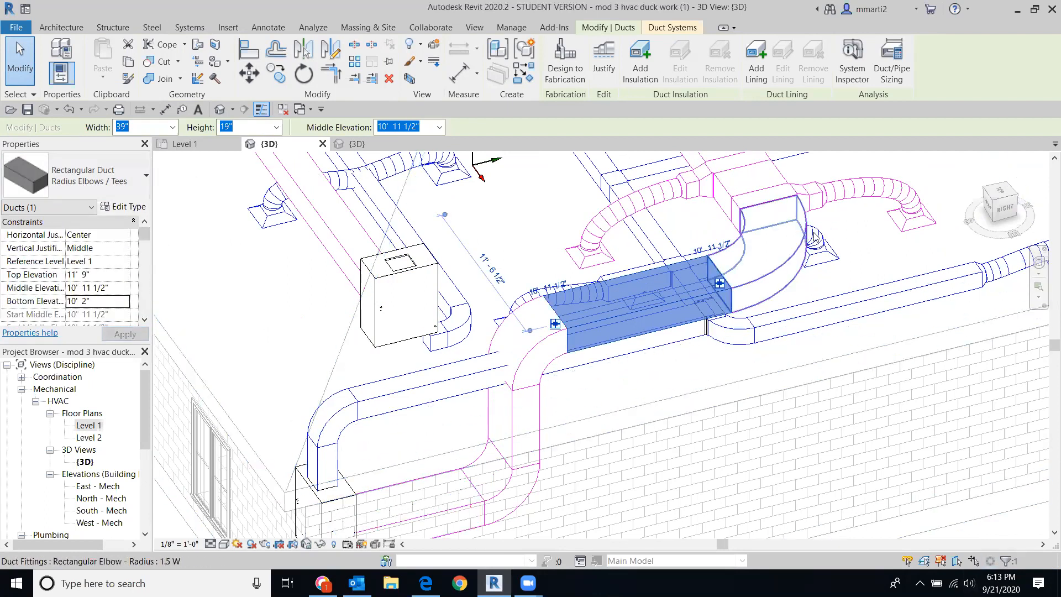
click(1014, 213)
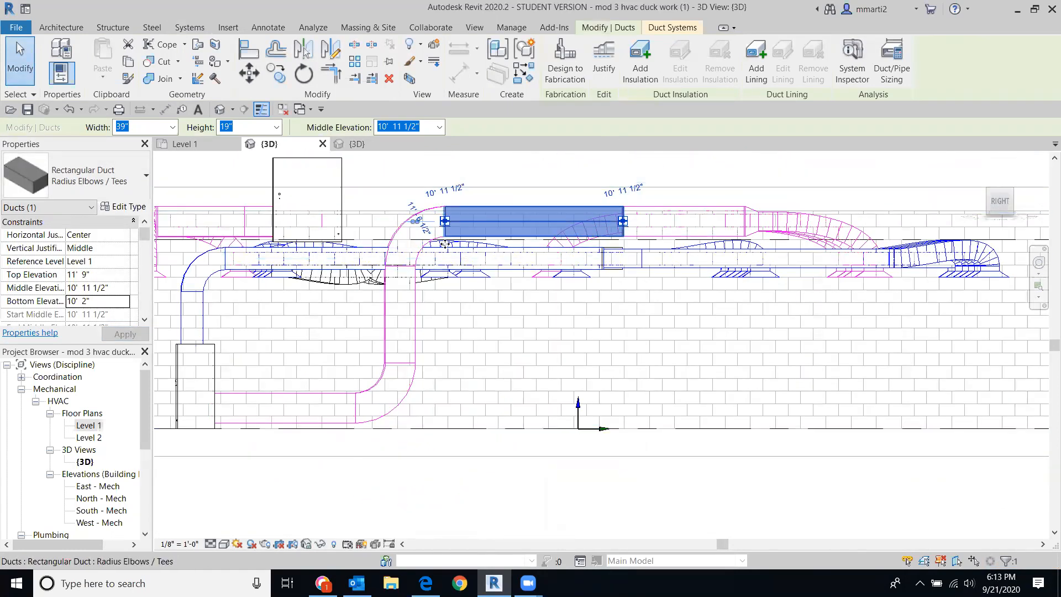
click(738, 504)
drag(999, 195, 1044, 315)
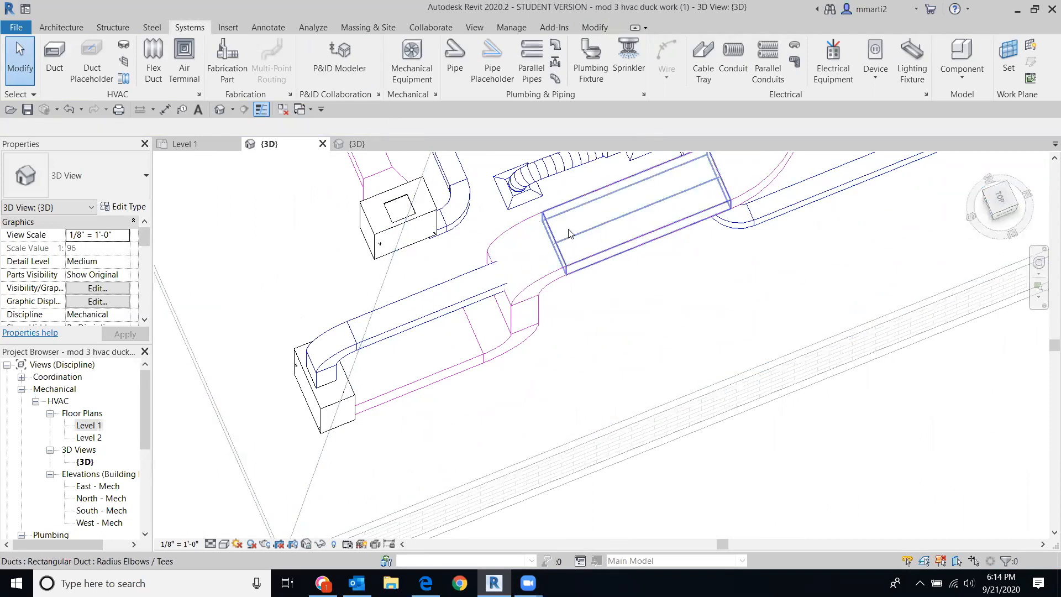
Step: Switch to a rotated top view zoomed on the right-side ductwork and equipment
click(1003, 201)
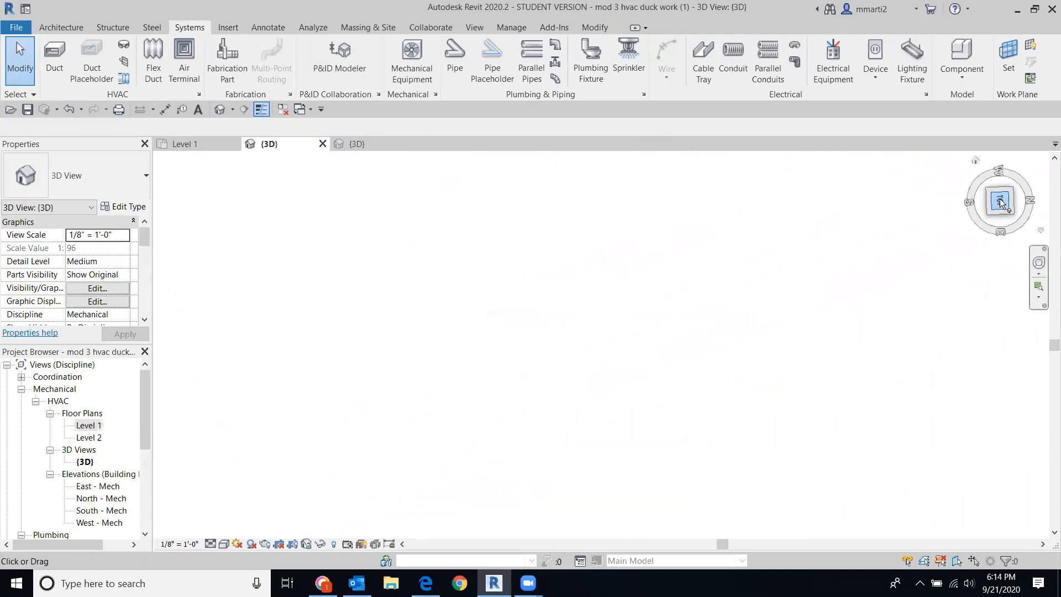
click(1035, 161)
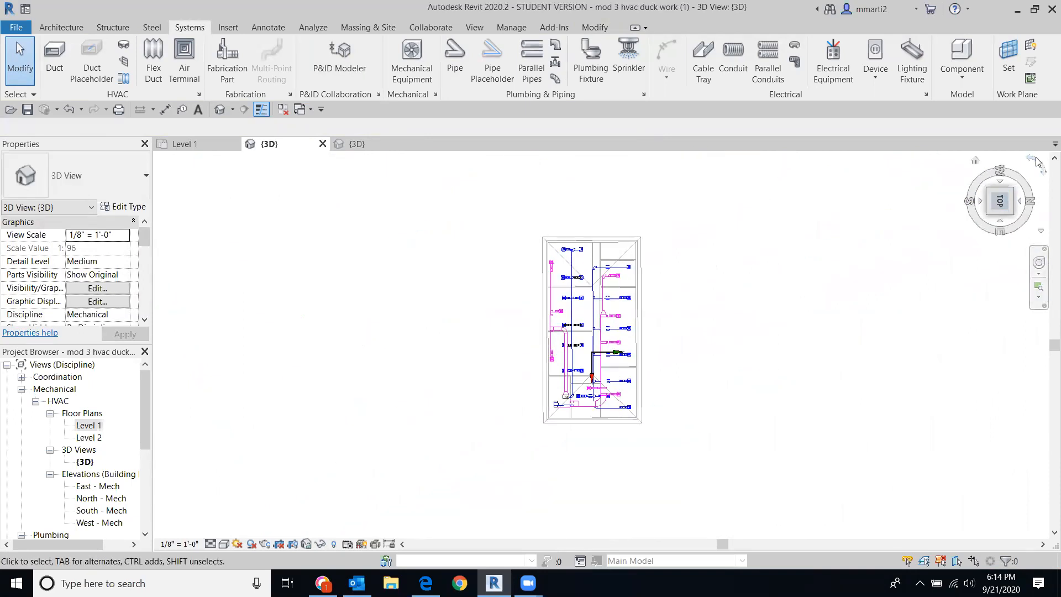
scroll(666, 344, up, 12)
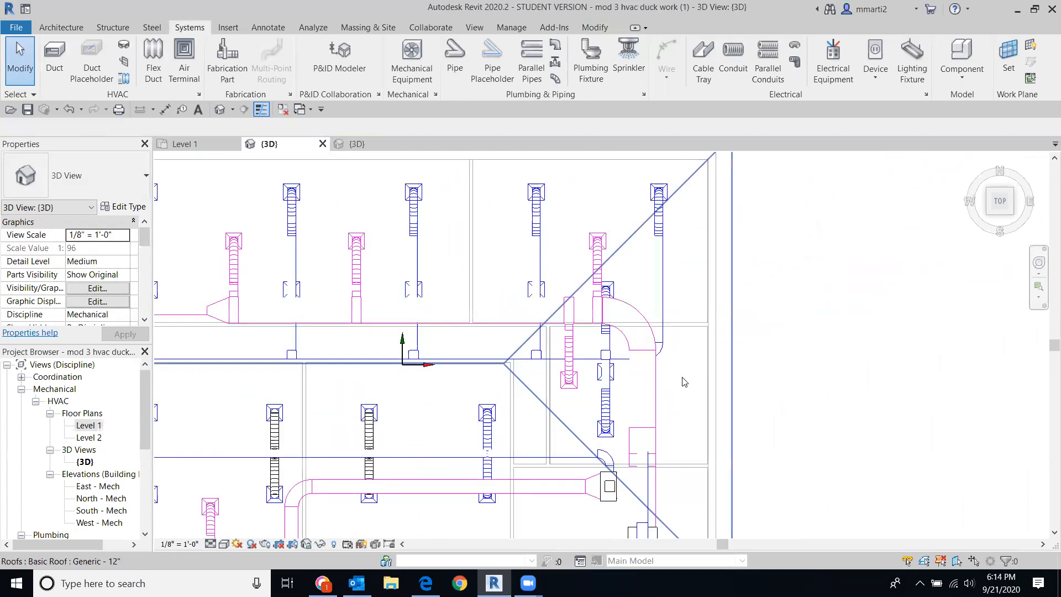
middle_drag(730, 432, 525, 238)
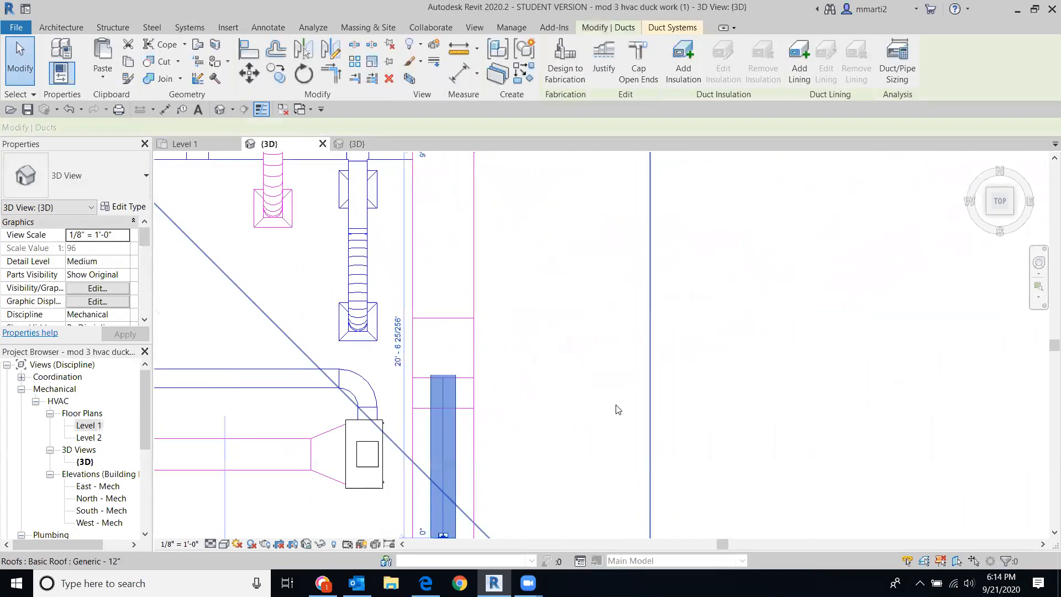
Step: Drag the 16" x 14" duct's upper end down to shorten it to about 7'
scroll(619, 411, down, 2)
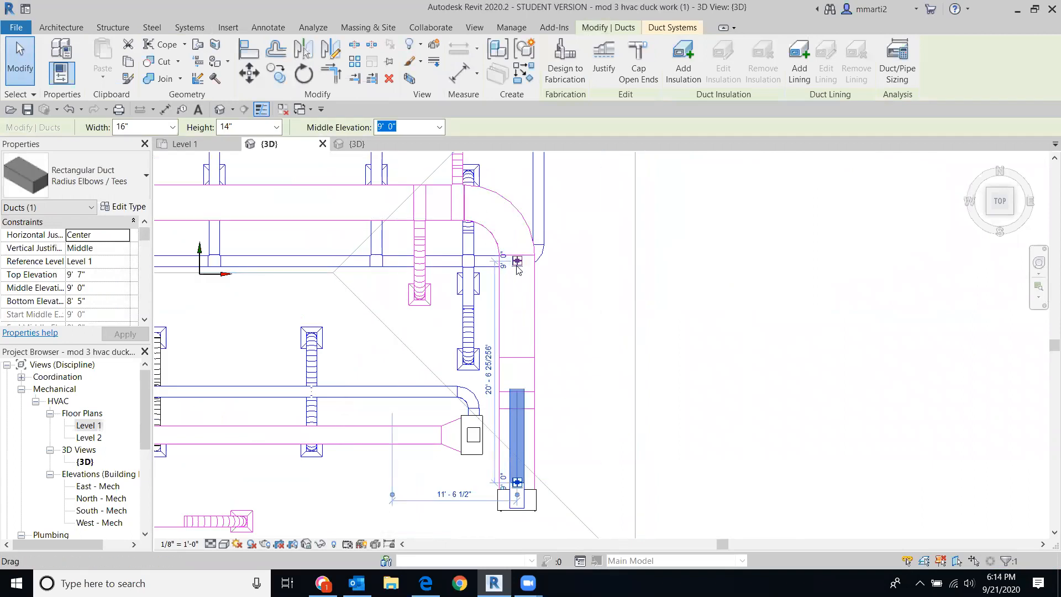
drag(518, 265, 514, 426)
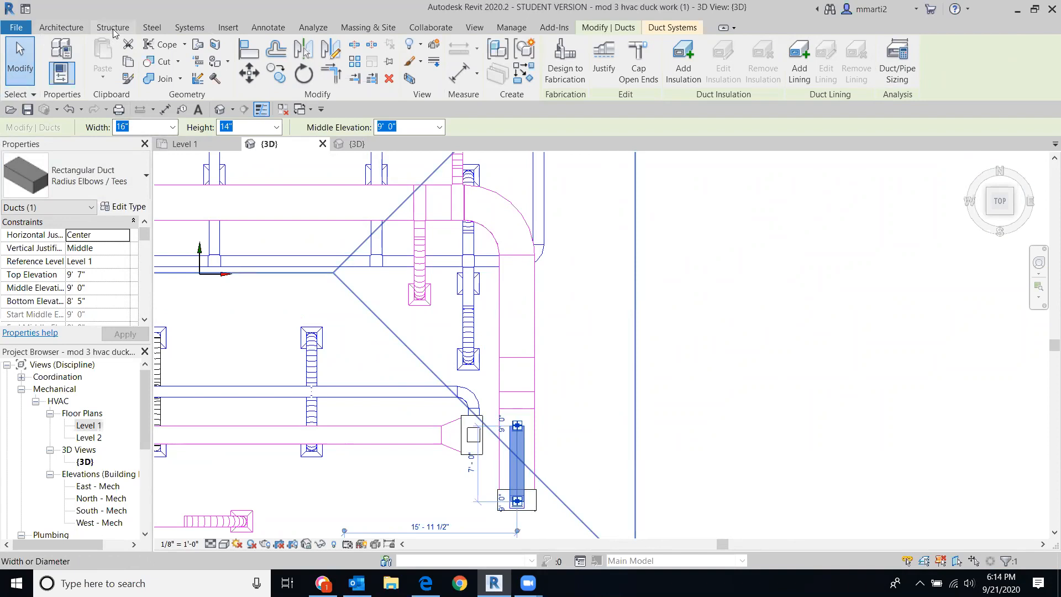
click(173, 30)
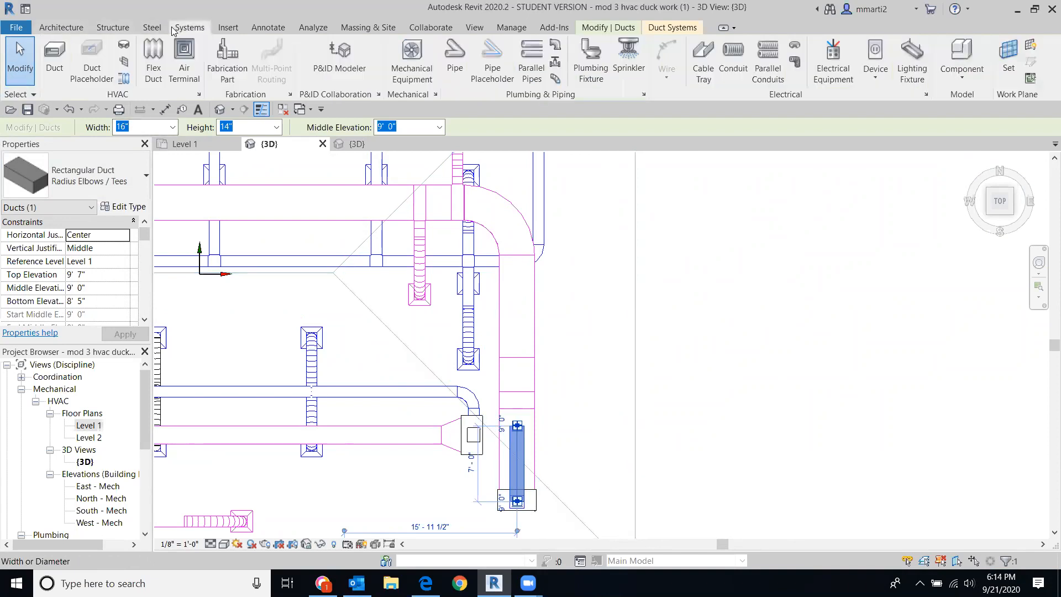
Step: Check the short duct's size before drawing a new duct
click(55, 55)
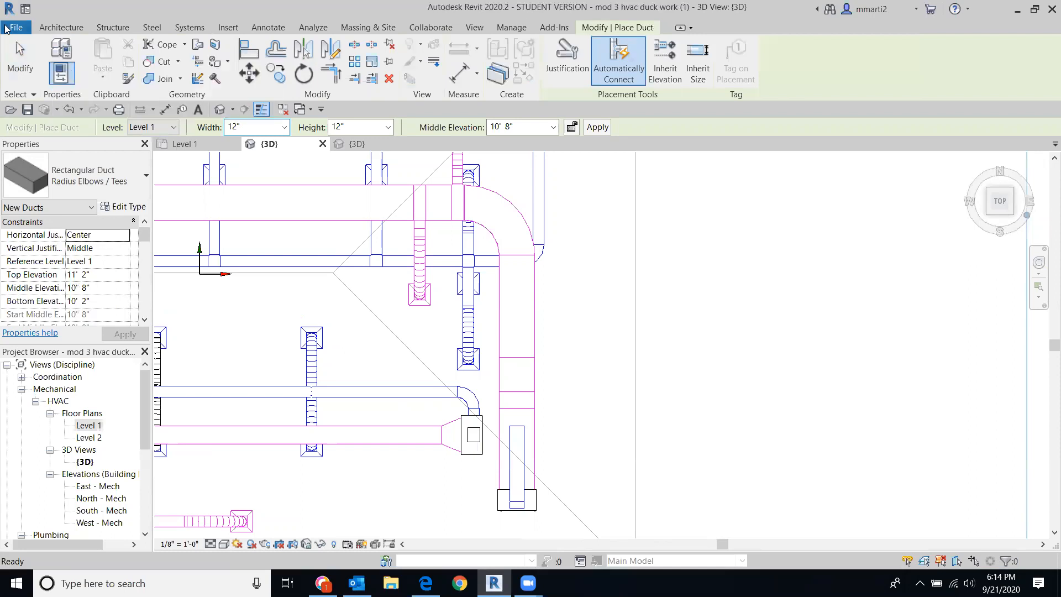
click(20, 58)
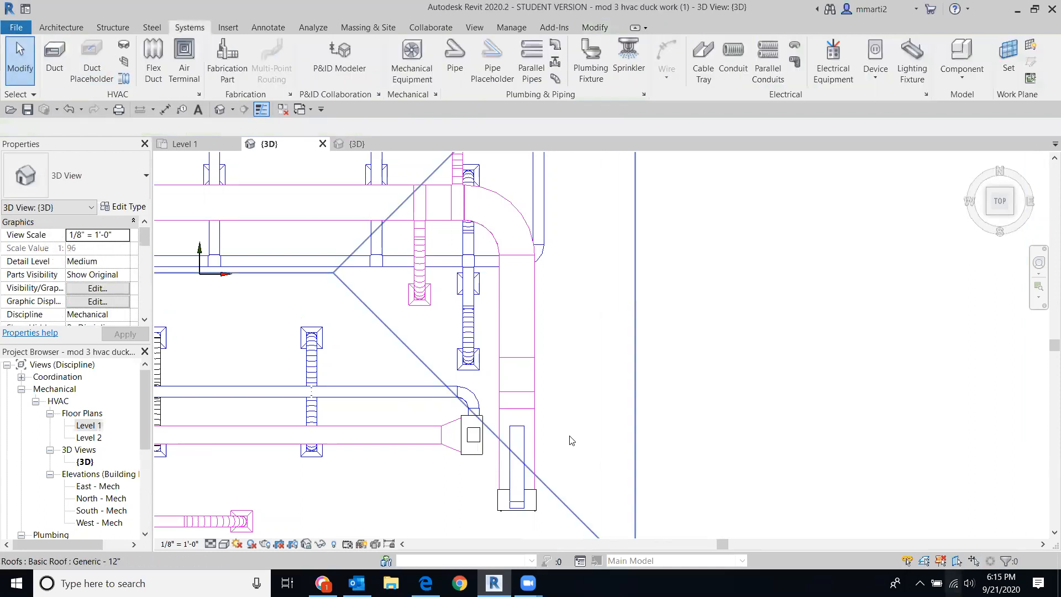
click(523, 440)
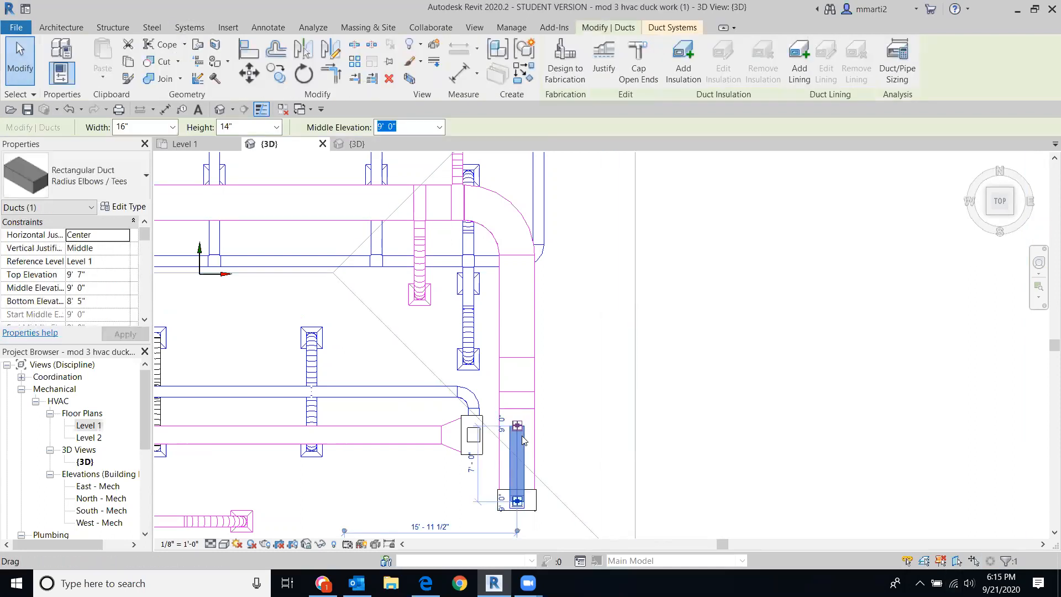
key(Escape)
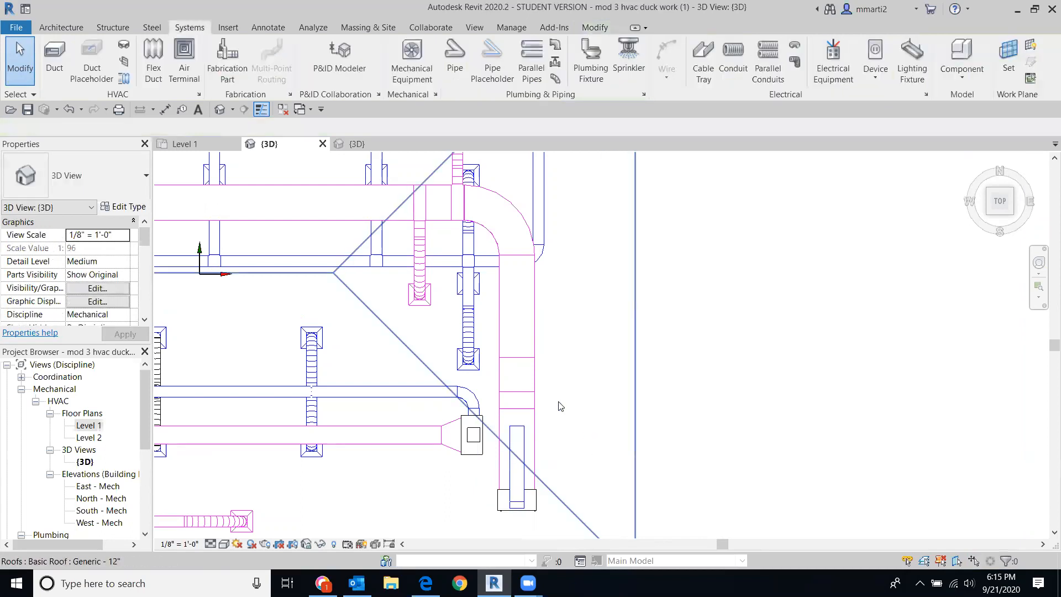
Step: Set up a new duct with 16" width and 14" height
click(54, 56)
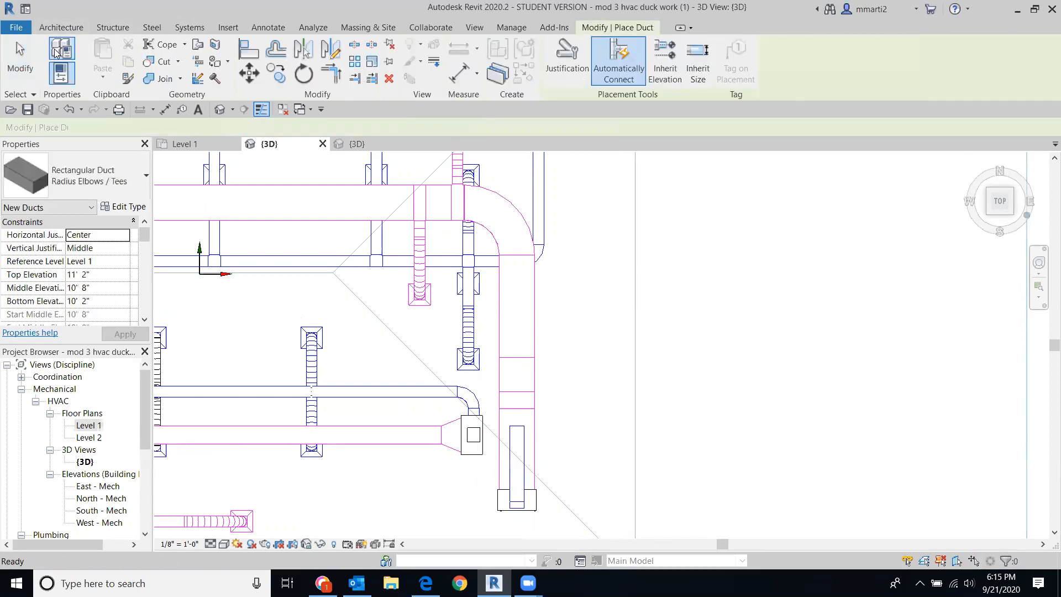
click(284, 127)
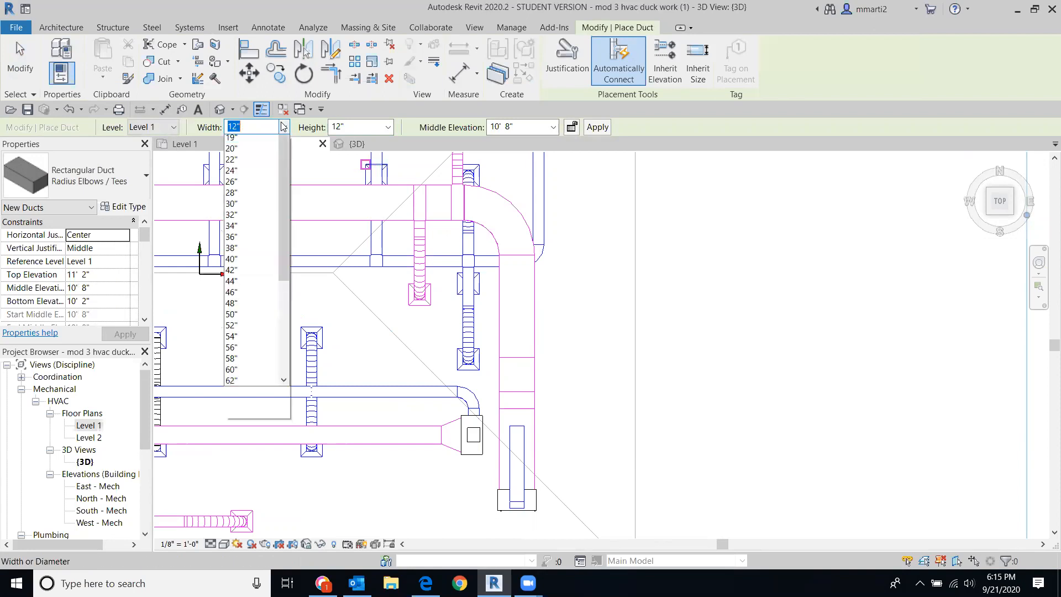
click(251, 184)
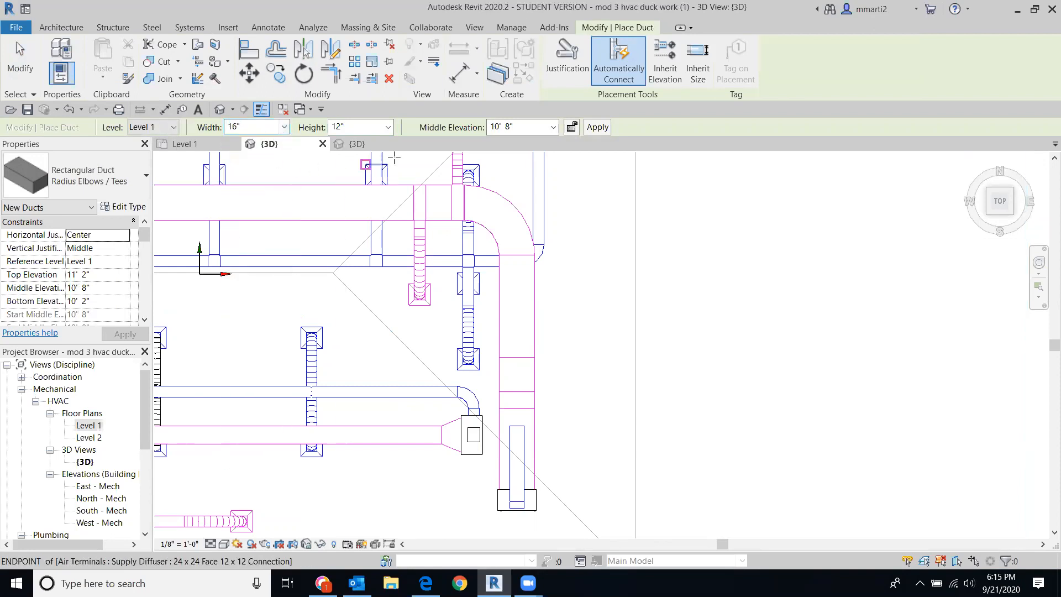
click(388, 127)
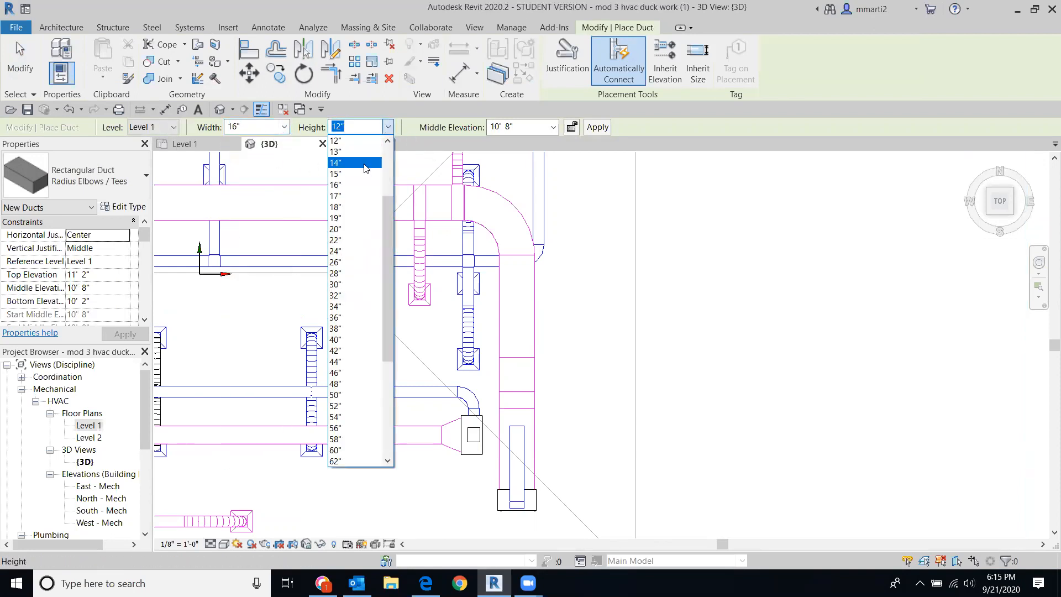
click(366, 163)
Step: Try twice to run the duct east from the short duct, cancelling both auto-route errors
click(516, 427)
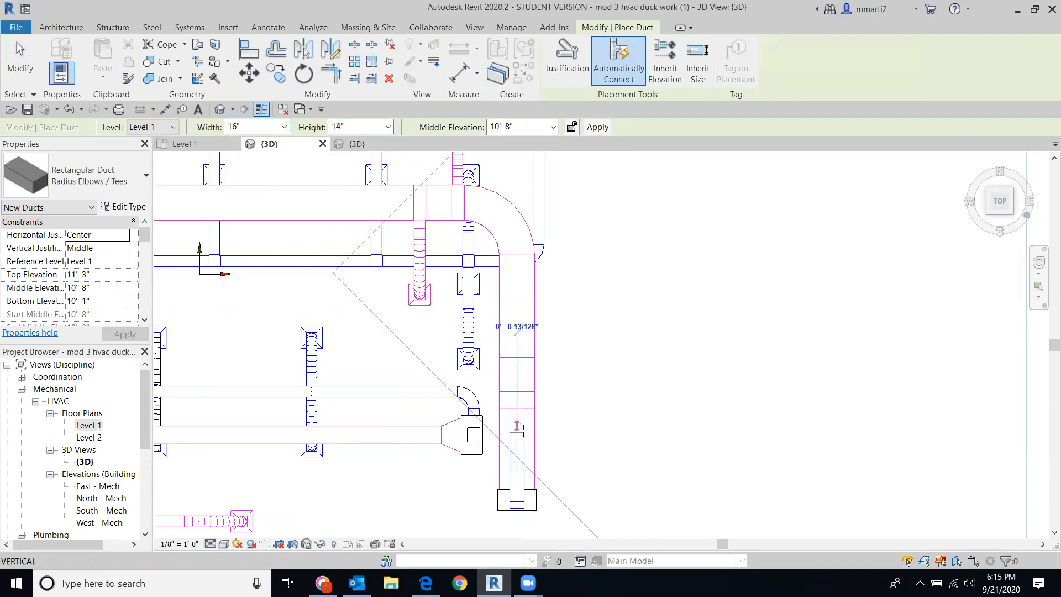
click(559, 425)
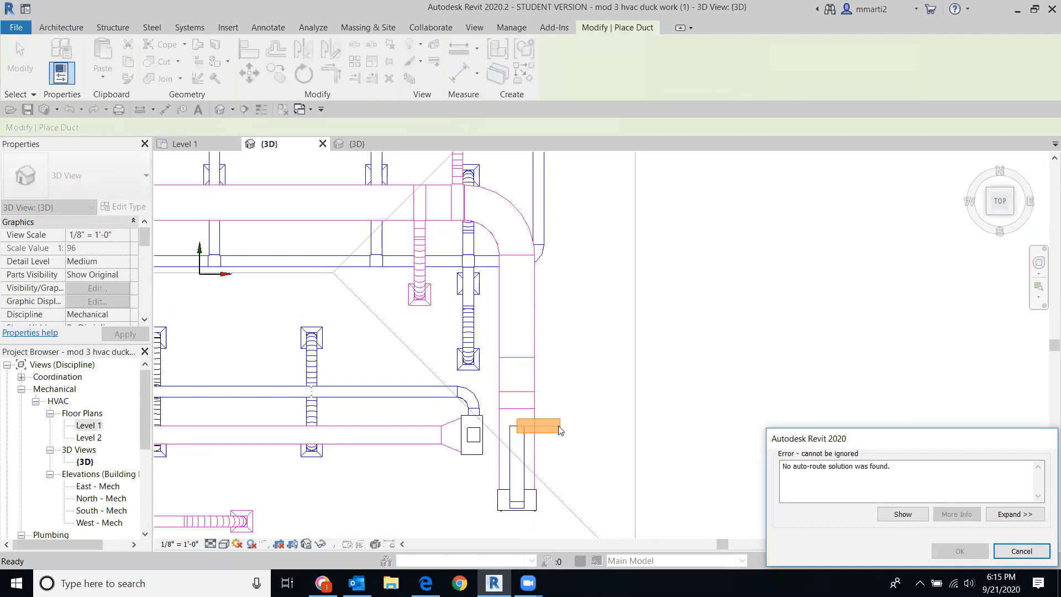
click(1022, 551)
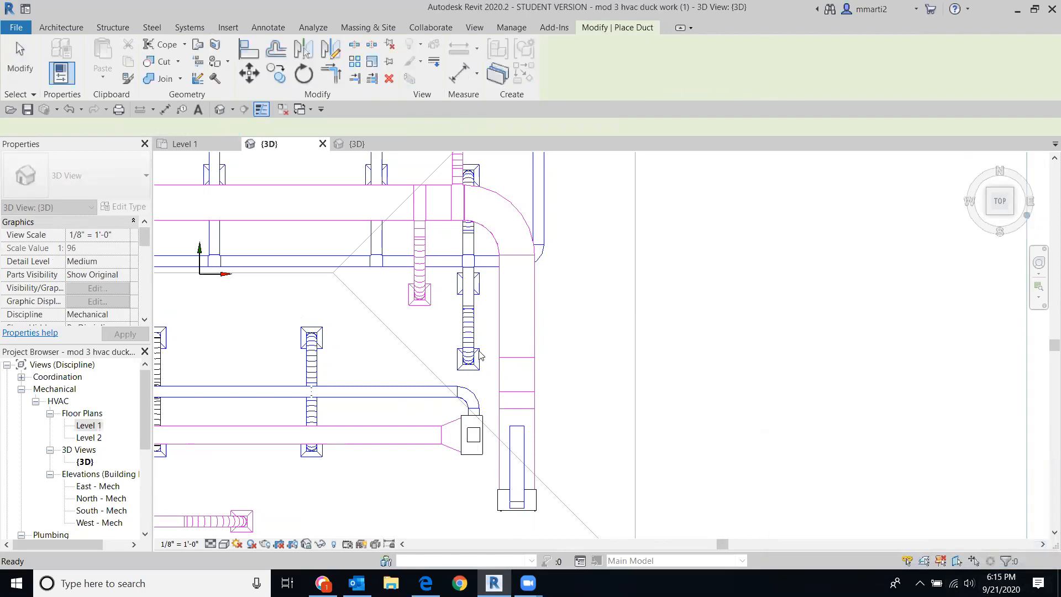
click(516, 427)
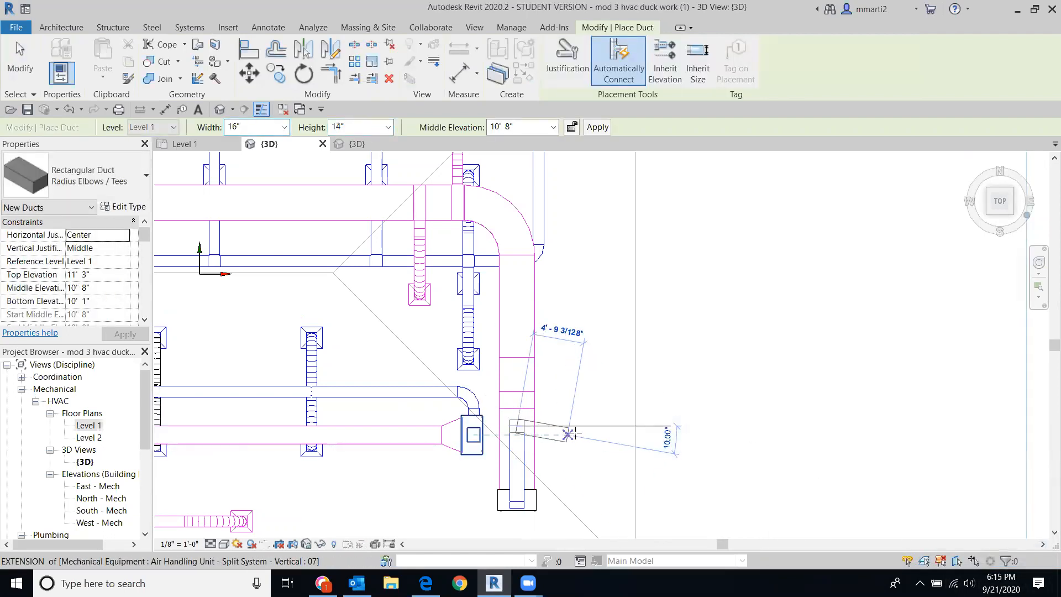
click(582, 425)
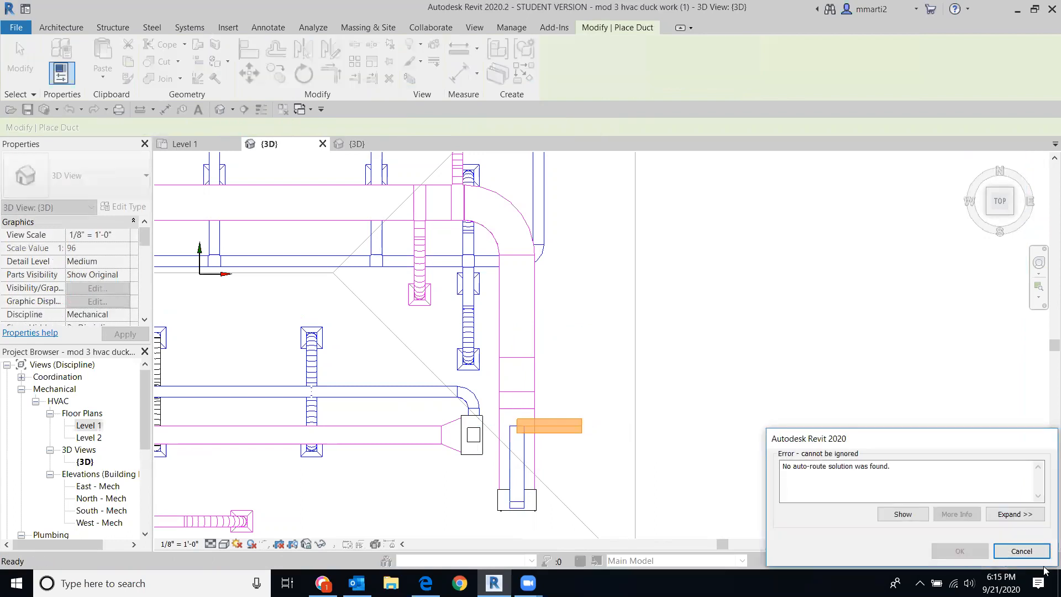
click(1025, 550)
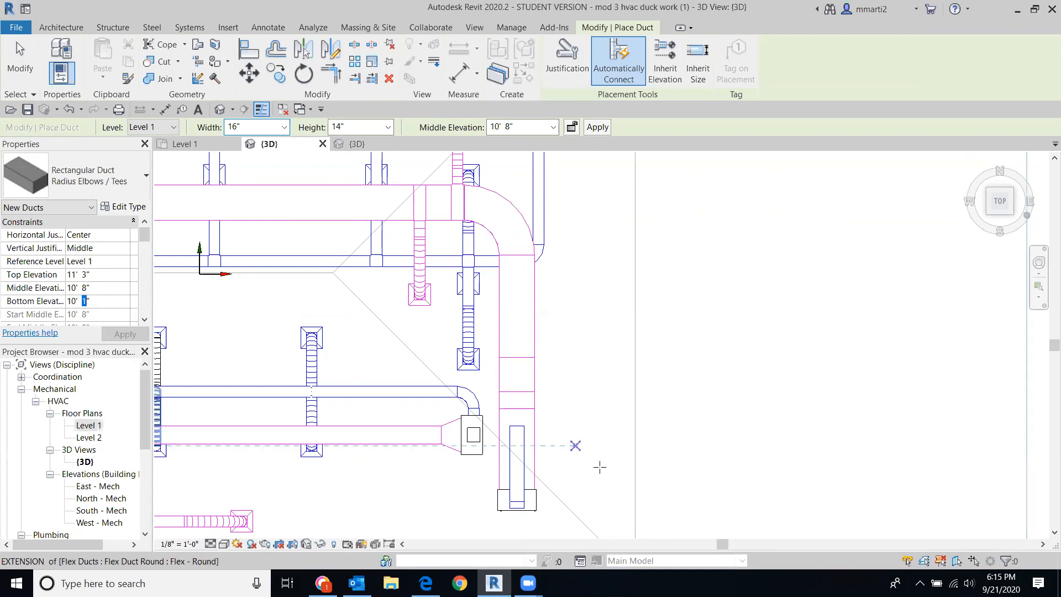
Step: At 8' 2" bottom elevation, draw the duct east, then north, and back to the vertical duct
click(109, 301)
text(8)
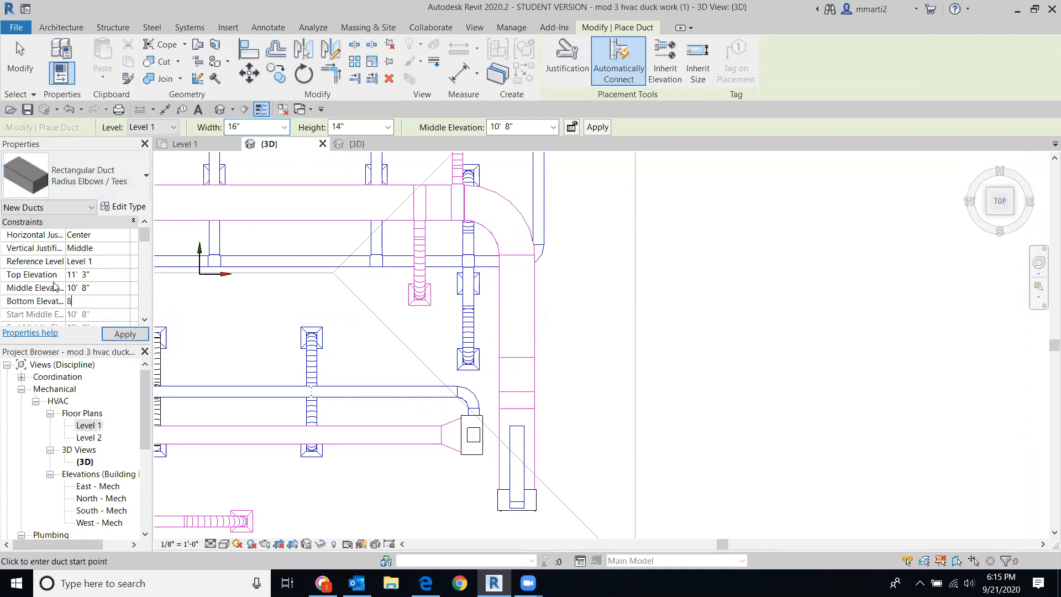
text(' 2)
key(Return)
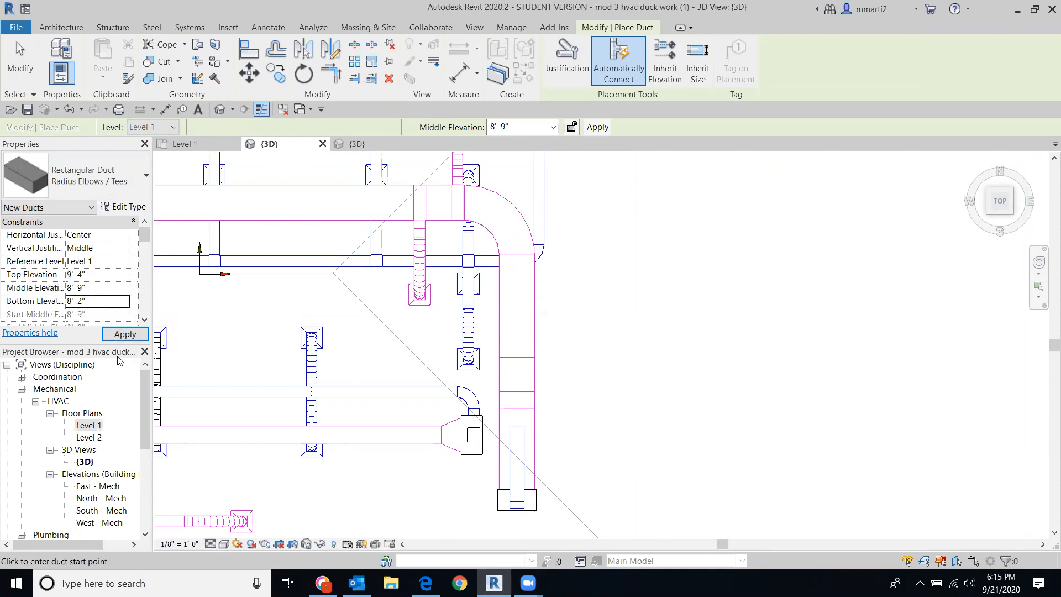
click(517, 425)
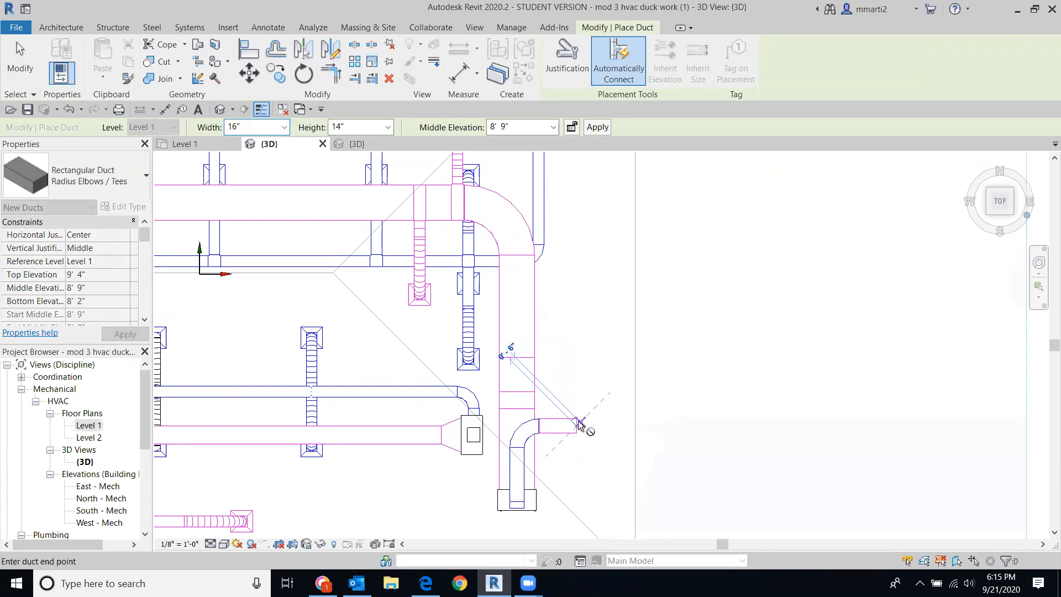
click(580, 424)
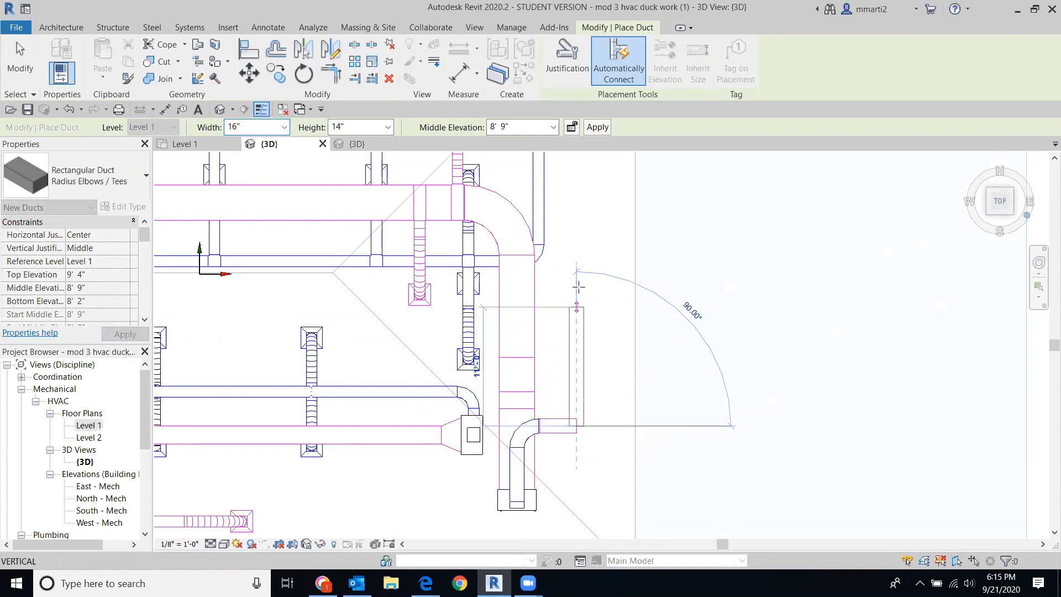
click(575, 225)
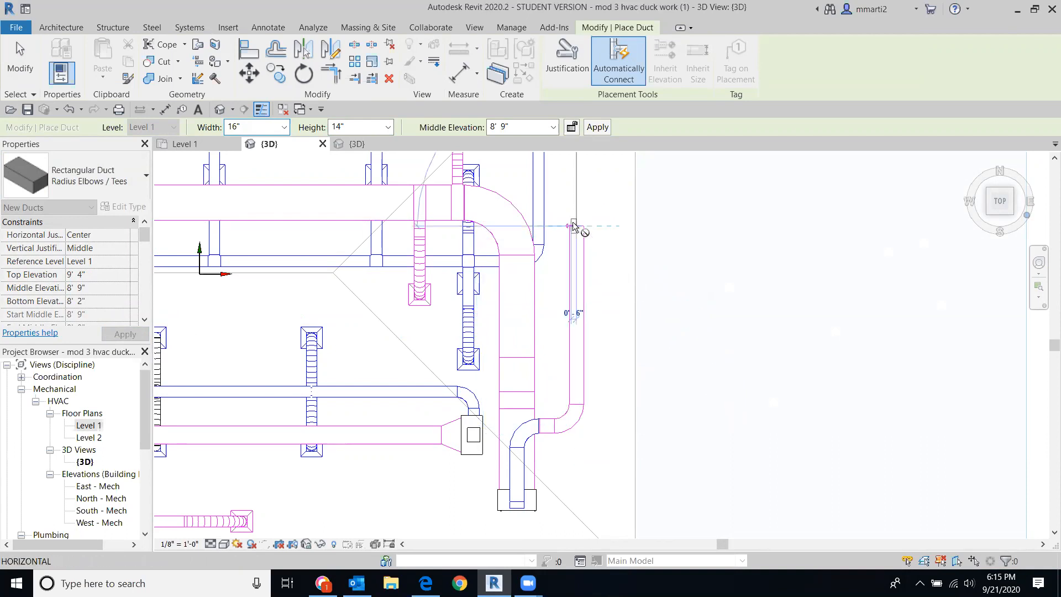
click(543, 226)
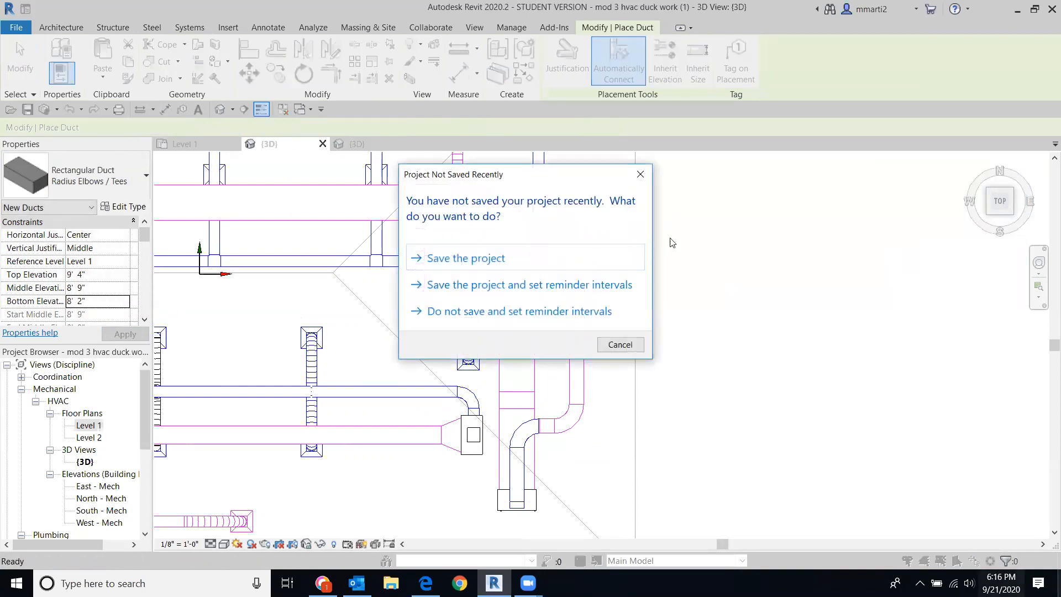
Step: Dismiss the save reminder, stop drawing ducts, and inspect the new elbow's properties
click(640, 175)
key(Escape)
key(Escape)
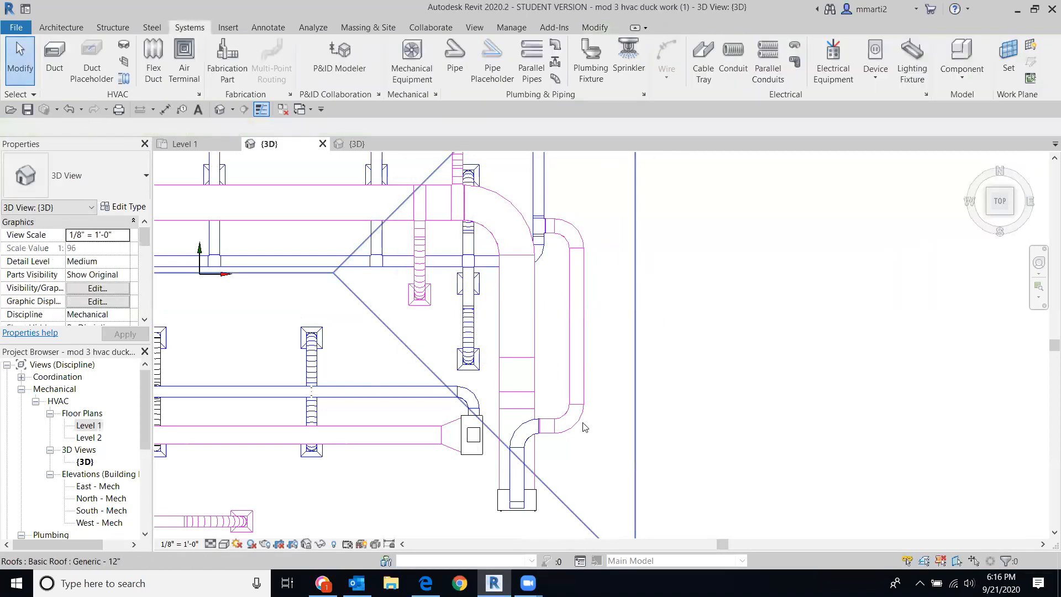
click(577, 424)
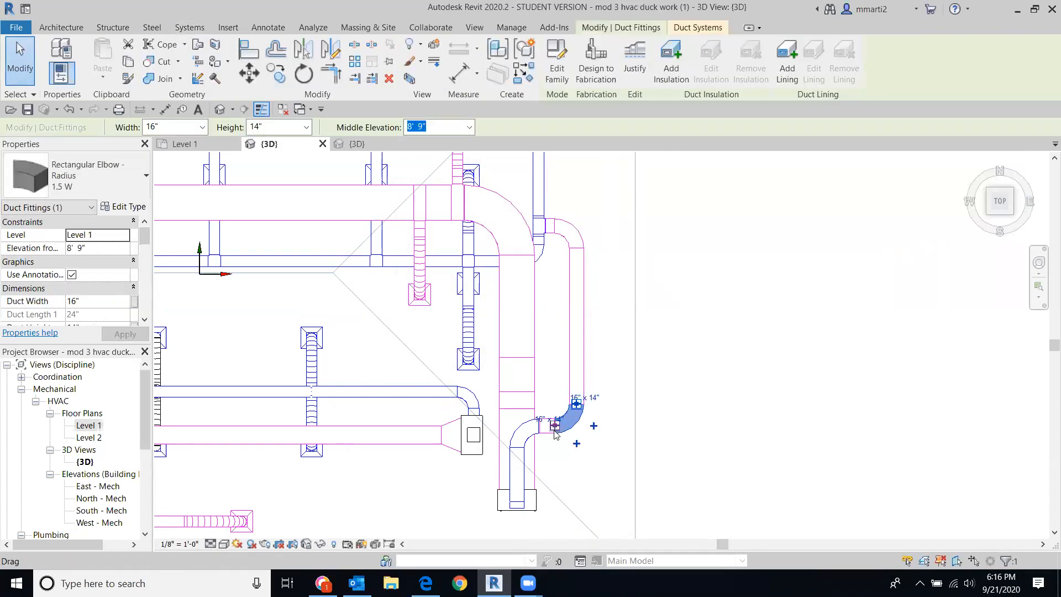
drag(145, 235, 147, 262)
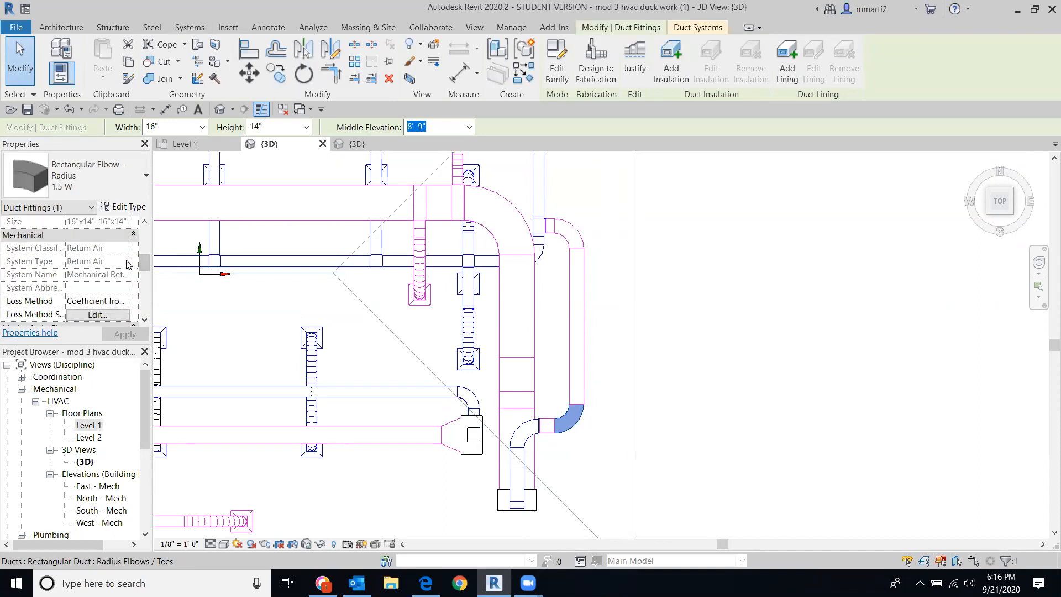
click(652, 355)
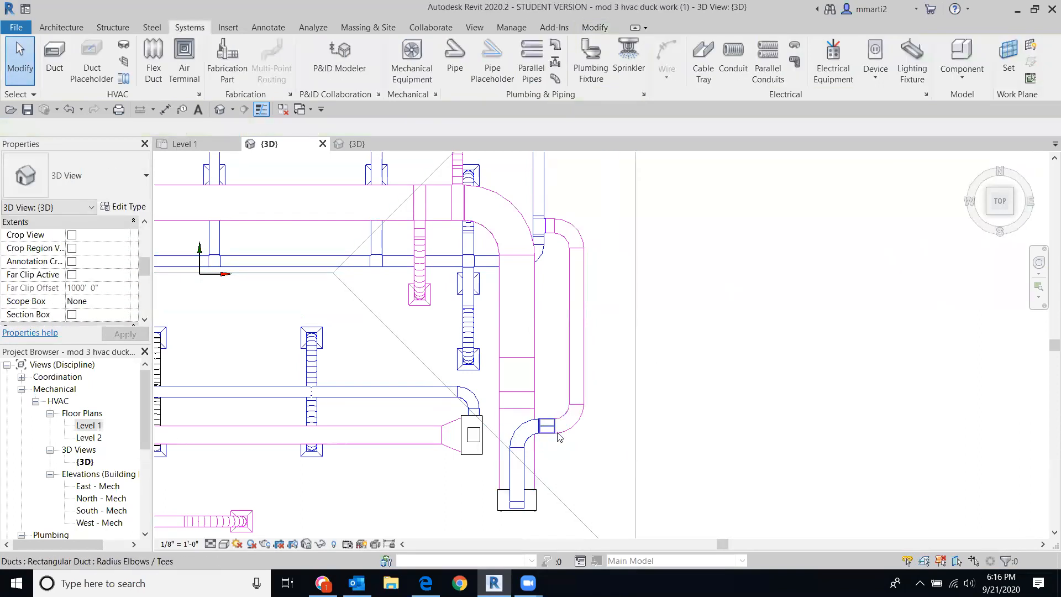
Step: Change the short new duct's System Type to Supply Air
click(548, 436)
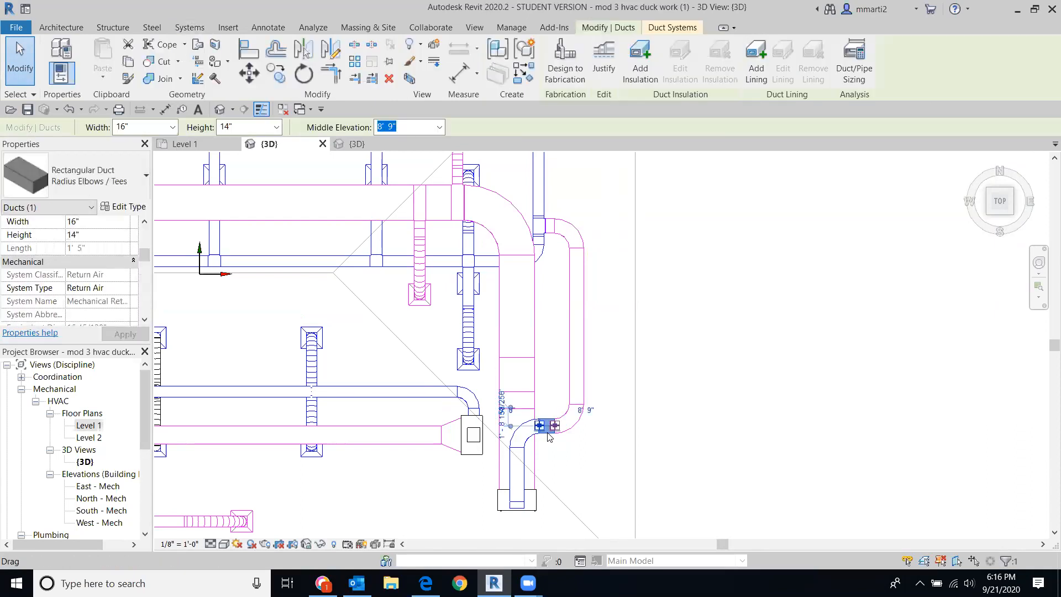
click(127, 288)
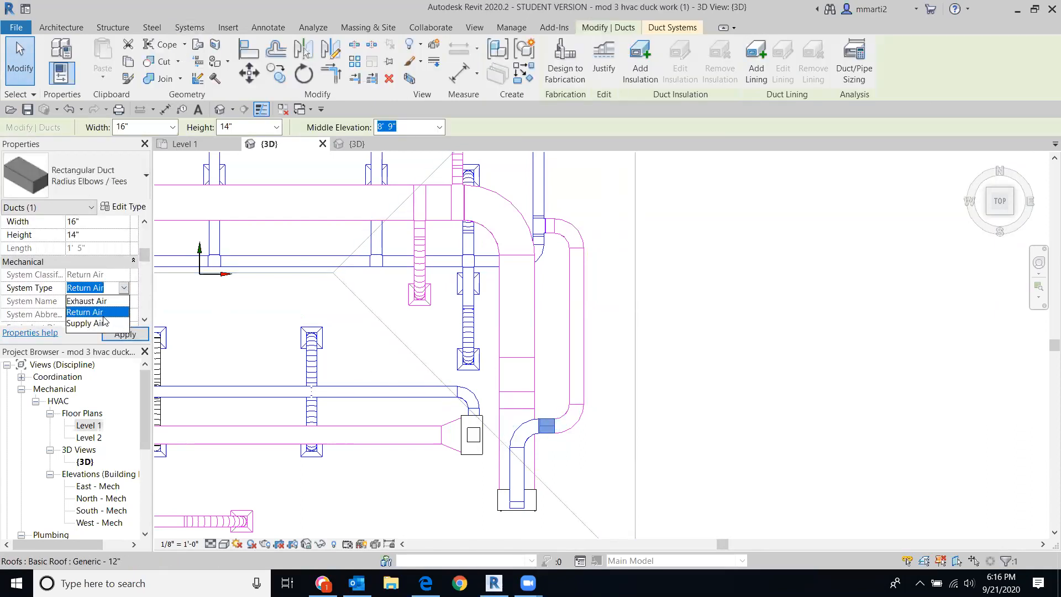
click(89, 323)
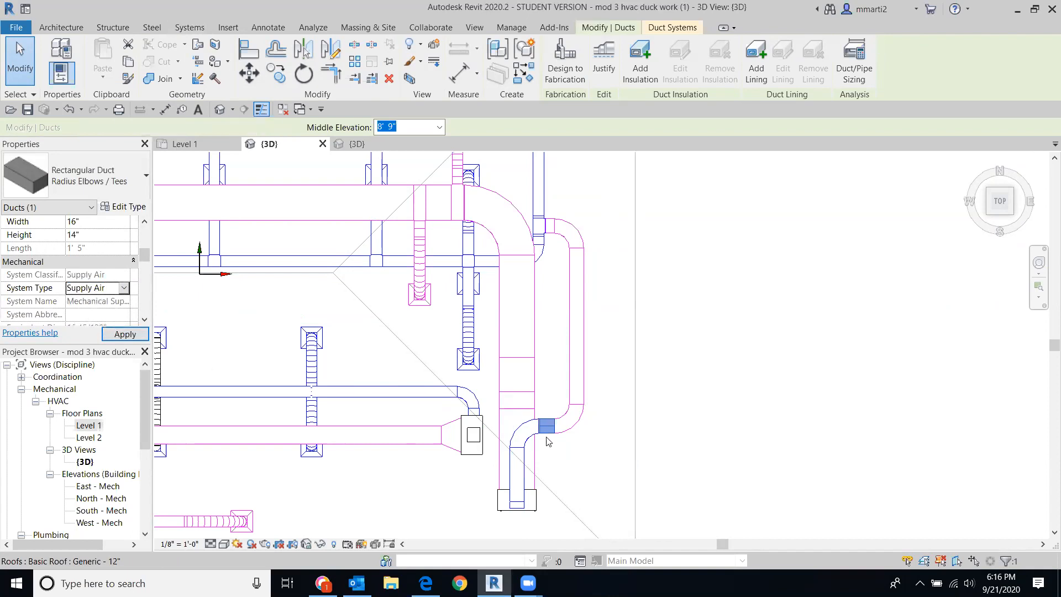
click(576, 419)
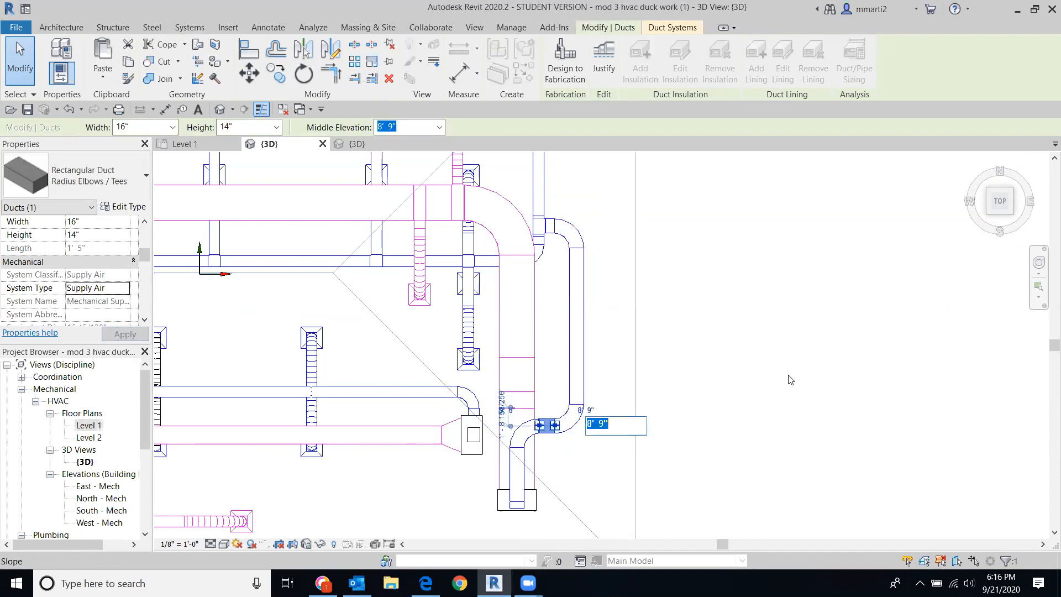
click(889, 353)
click(888, 352)
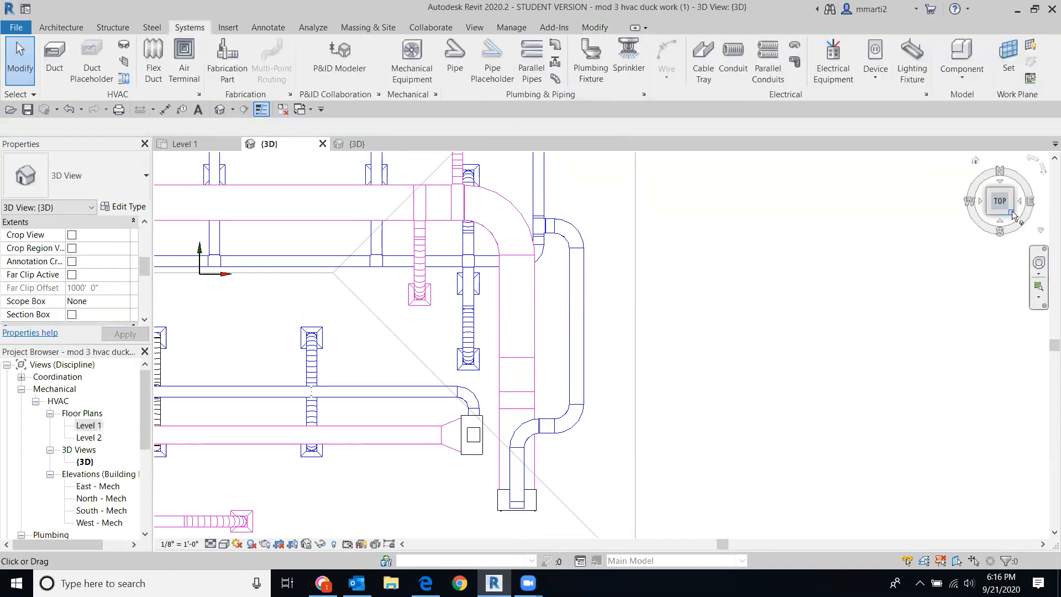
click(1013, 215)
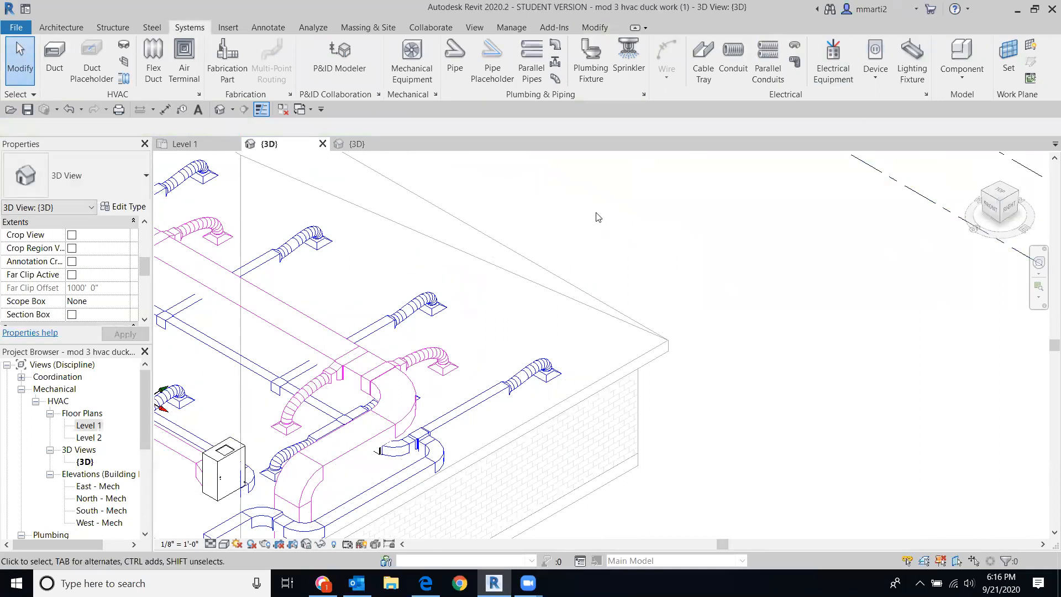
Step: Orbit the model from the right side up to a tilted top-front view of the ducts
click(1010, 207)
shift+middle_drag(957, 170, 225, 255)
drag(231, 237, 192, 227)
mouse_move(1002, 209)
mouse_down()
mouse_move(1010, 224)
mouse_move(995, 200)
mouse_up()
shift+middle_drag(199, 240, 203, 211)
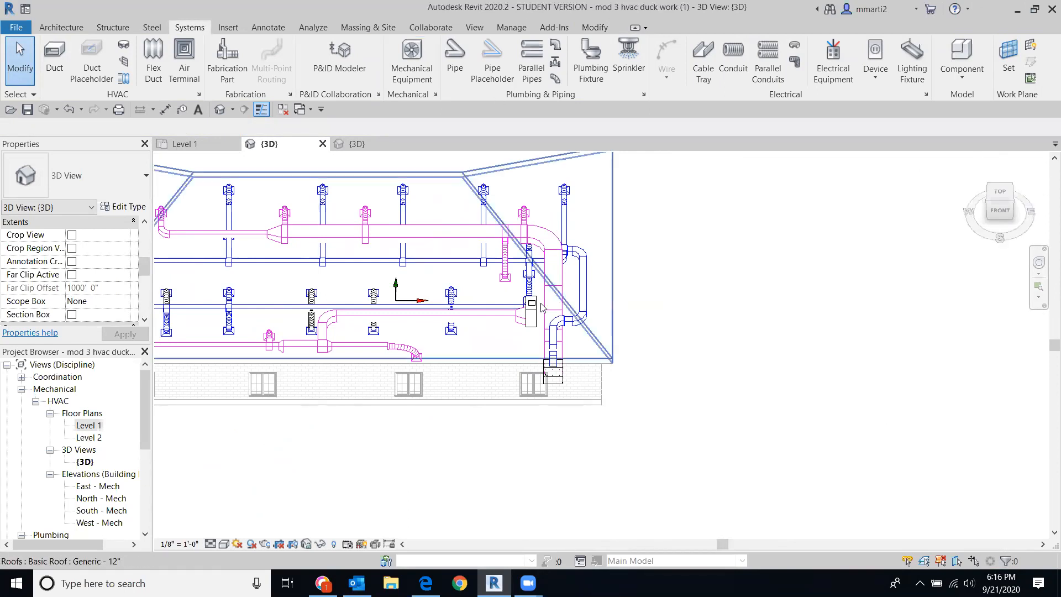
Step: Inspect the right-end vertical duct and the short connector, then orbit to a front view from above
click(589, 292)
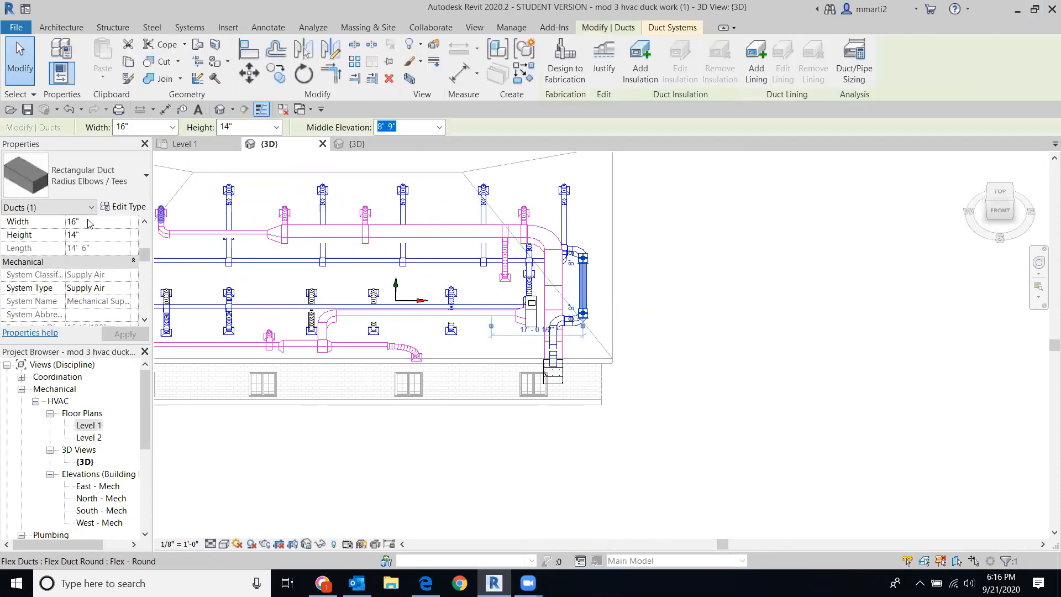
click(724, 431)
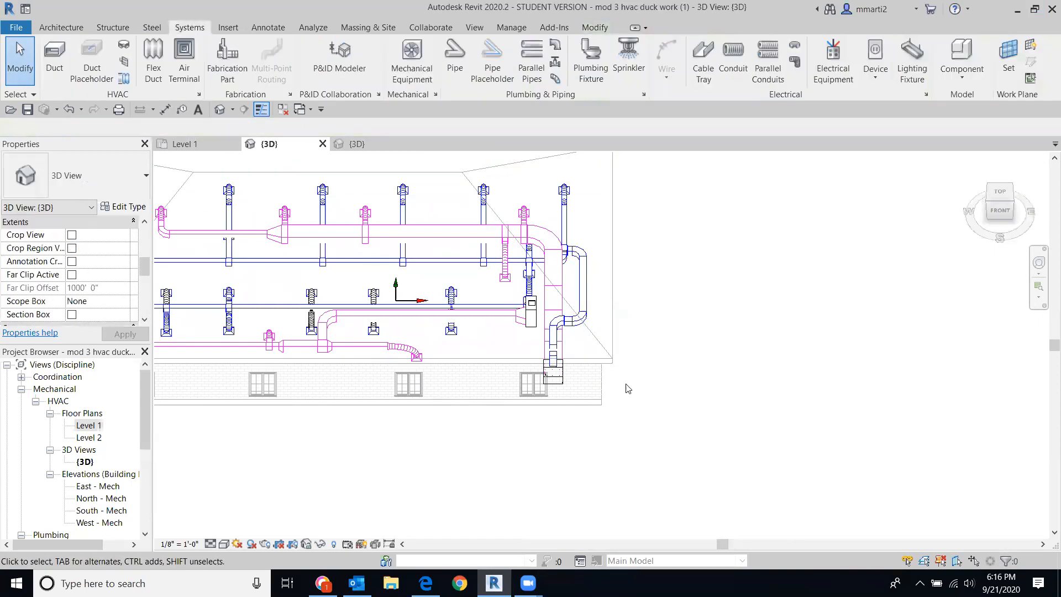
click(570, 324)
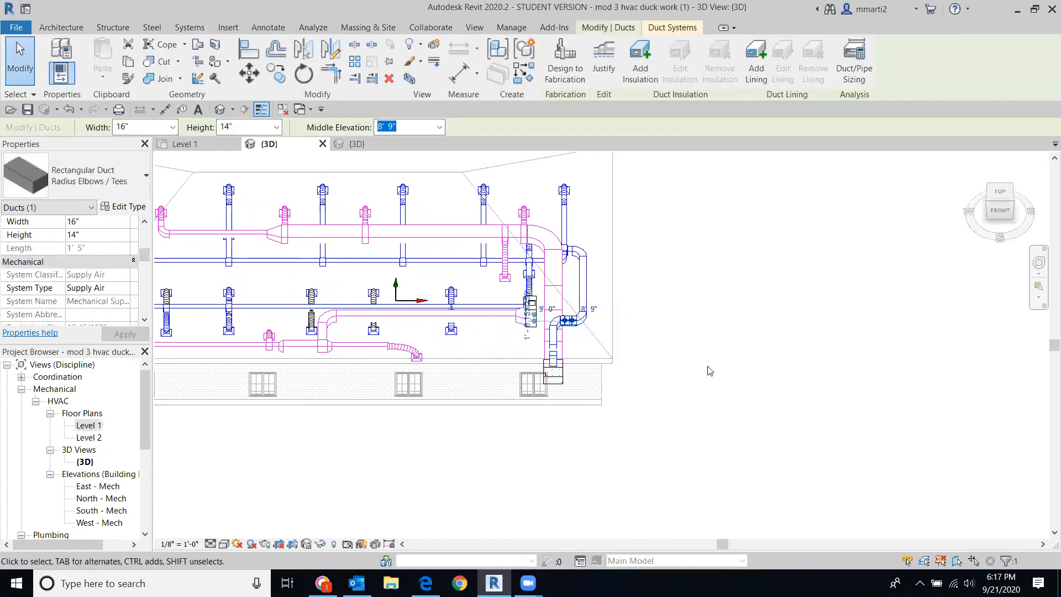
click(691, 354)
drag(979, 188, 980, 161)
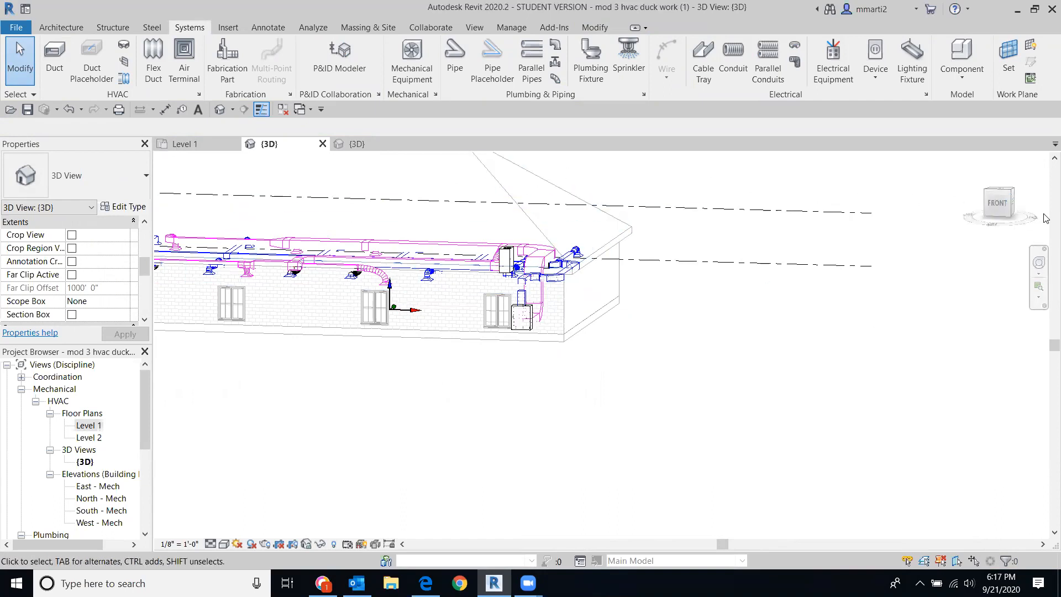
mouse_move(1009, 196)
mouse_down()
mouse_move(978, 223)
mouse_move(1043, 243)
mouse_up()
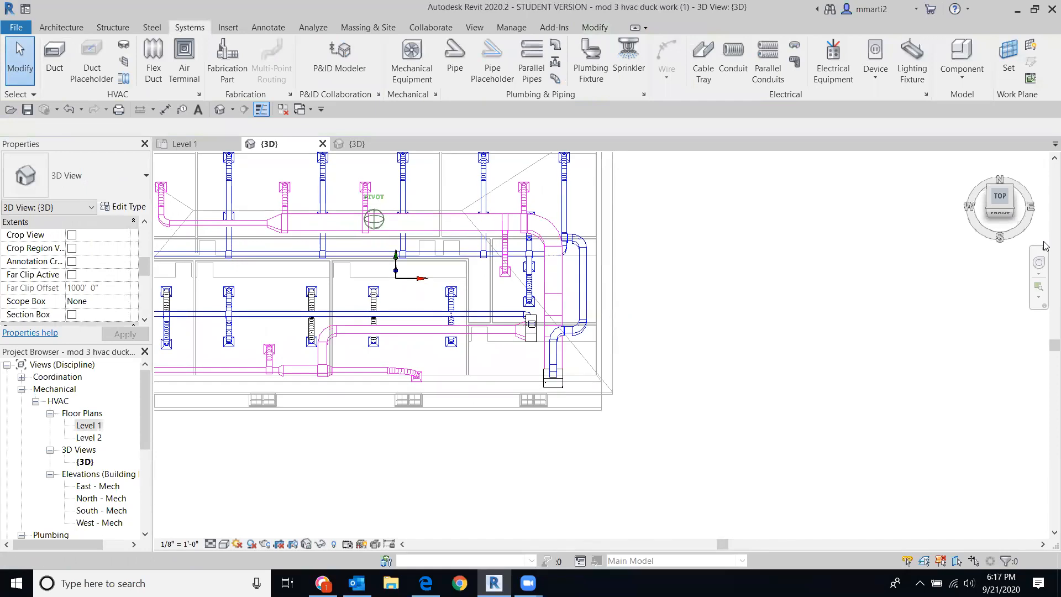
Step: View the full duct layout from the top-front ViewCube corner, then pick the Level 1 floor plan
scroll(233, 271, up, 5)
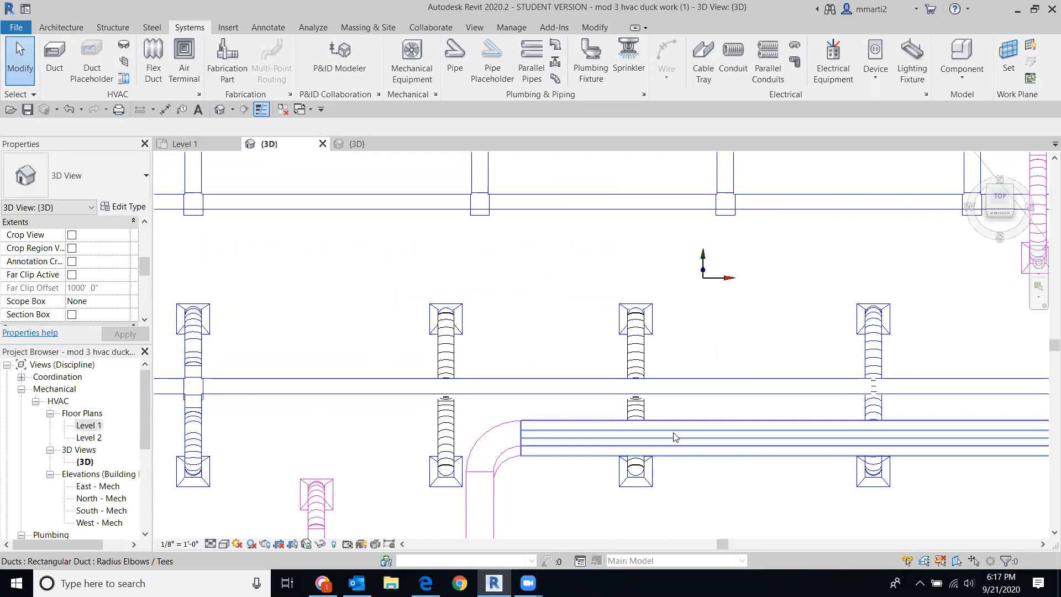
click(1012, 213)
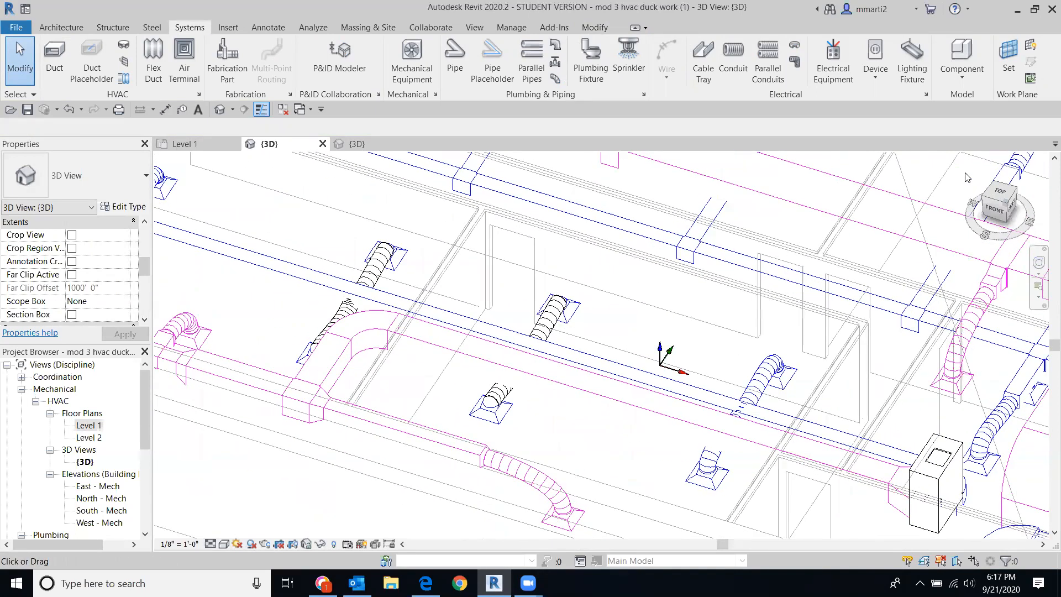
scroll(762, 347, down, 8)
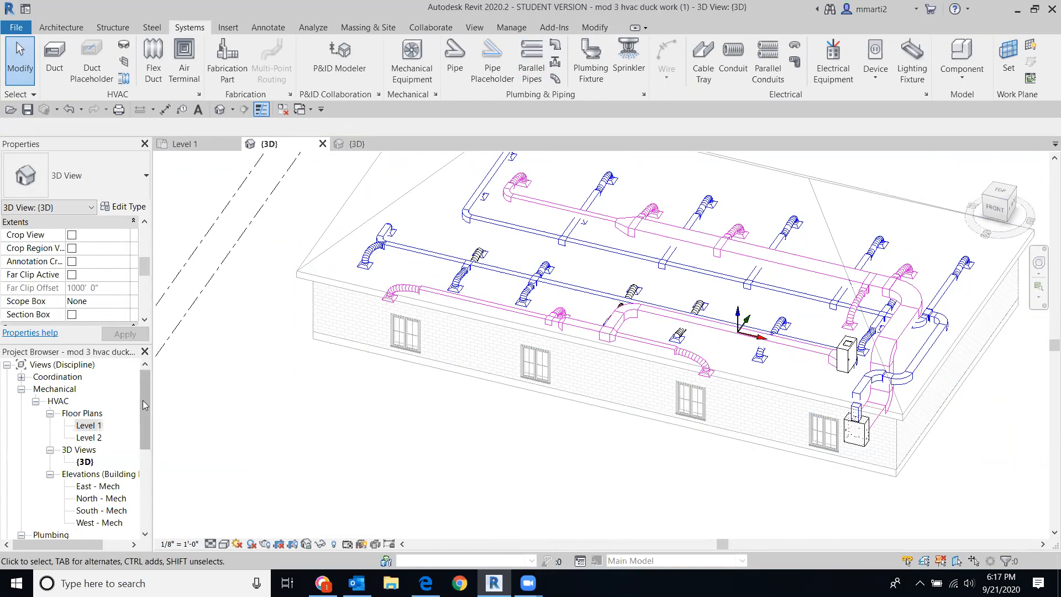
click(87, 425)
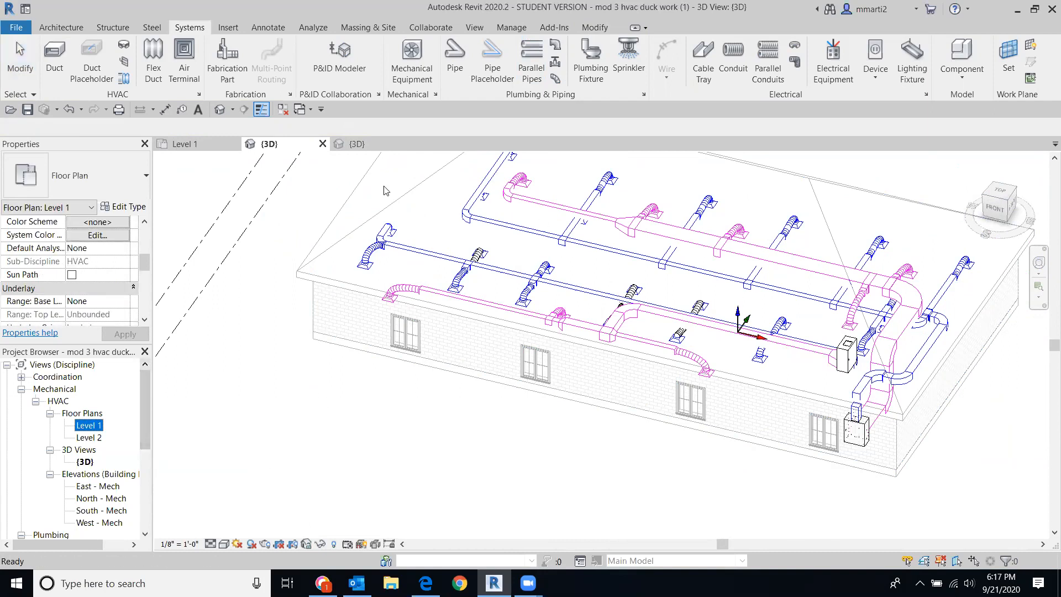
Step: Switch the 3D view's visual style to Consistent Colors
click(226, 544)
click(223, 545)
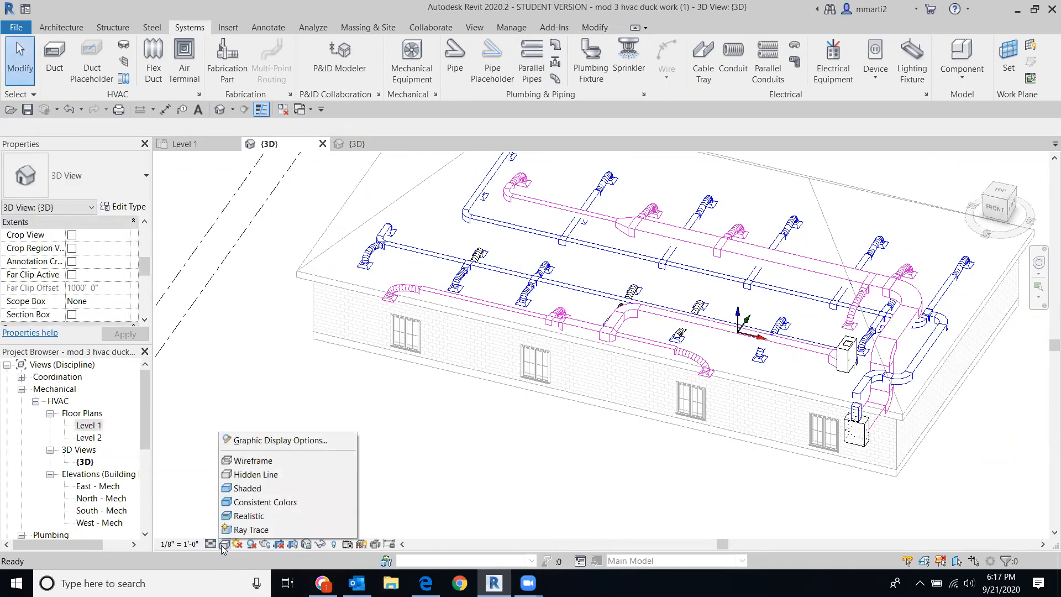
click(260, 503)
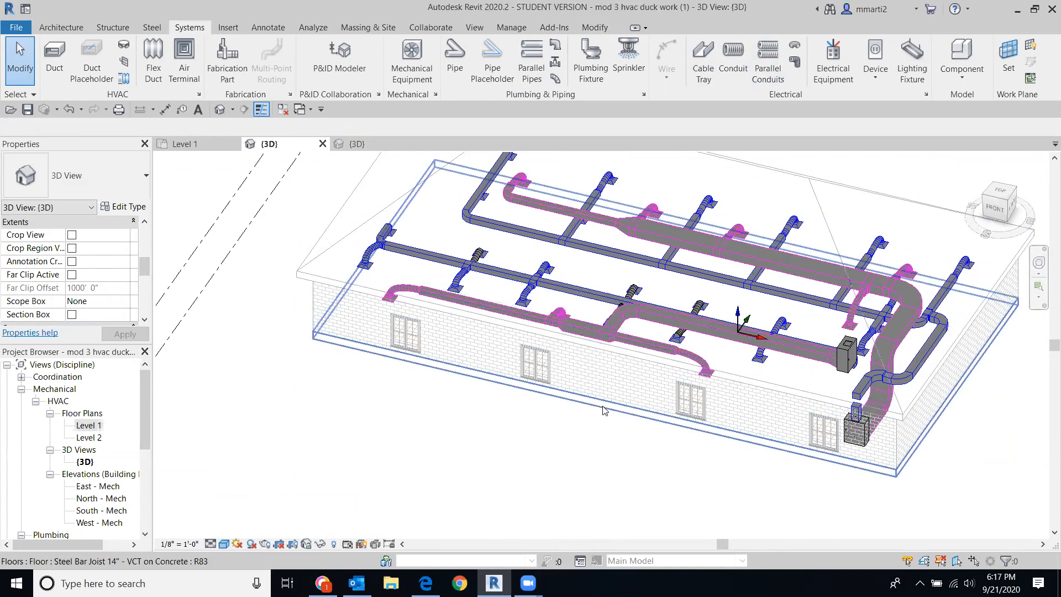
scroll(535, 398, up, 3)
scroll(535, 397, down, 4)
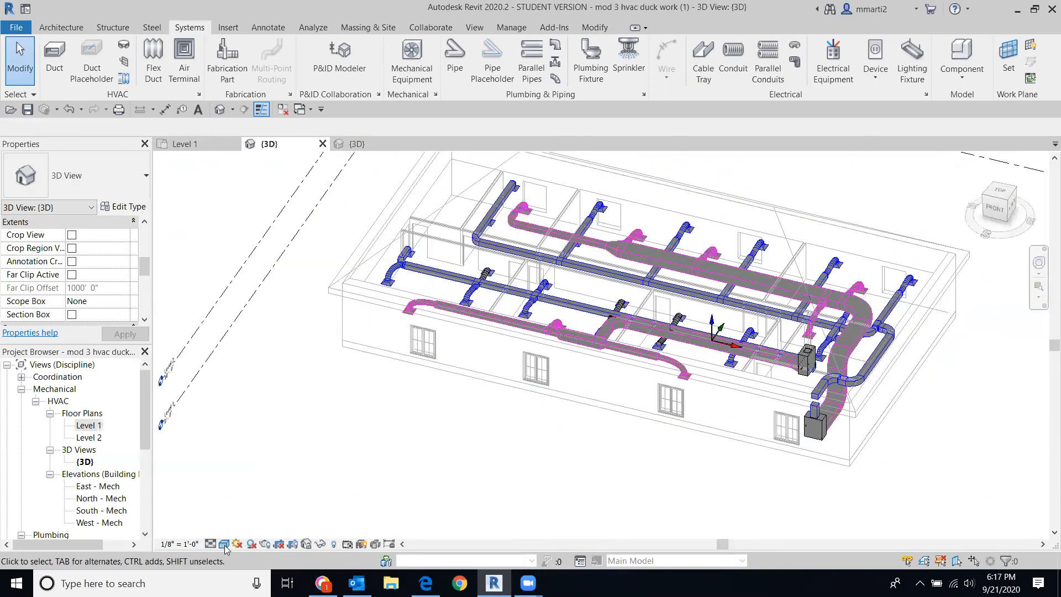
Step: Change the visual style to Realistic so the walls show brick textures
click(225, 545)
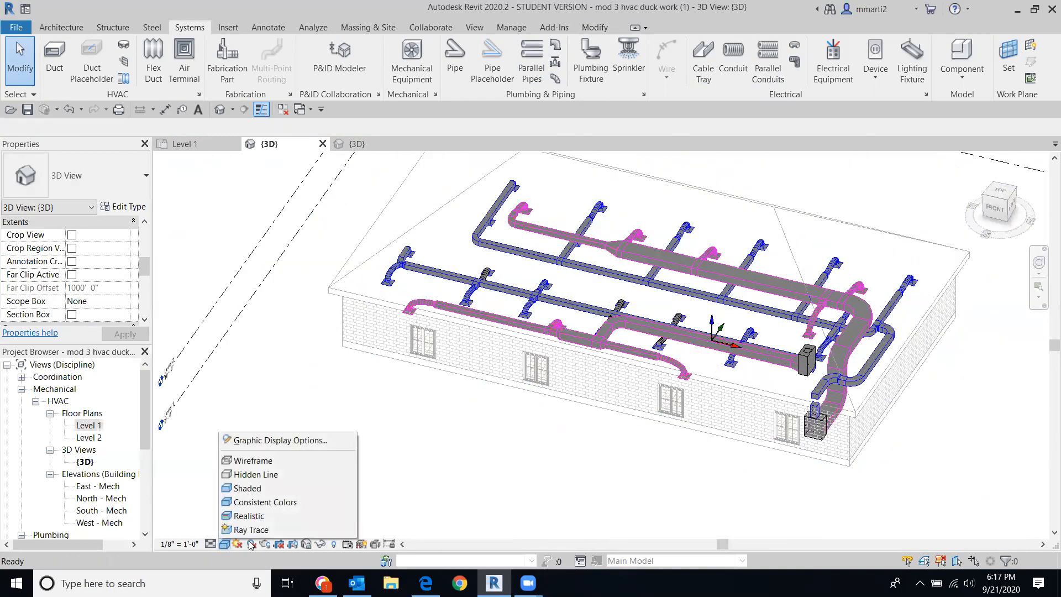
click(249, 516)
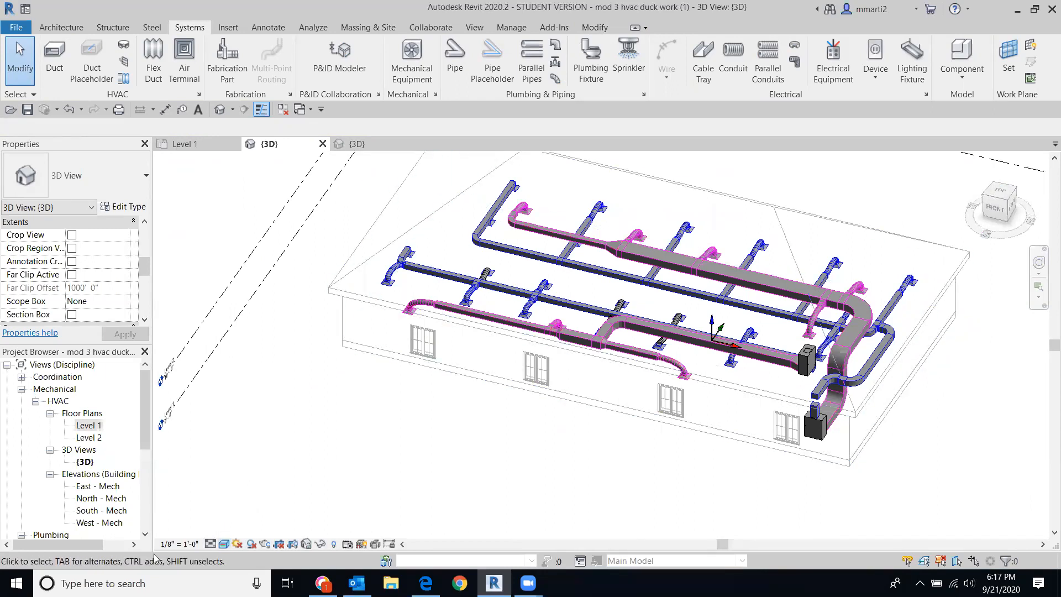
click(222, 546)
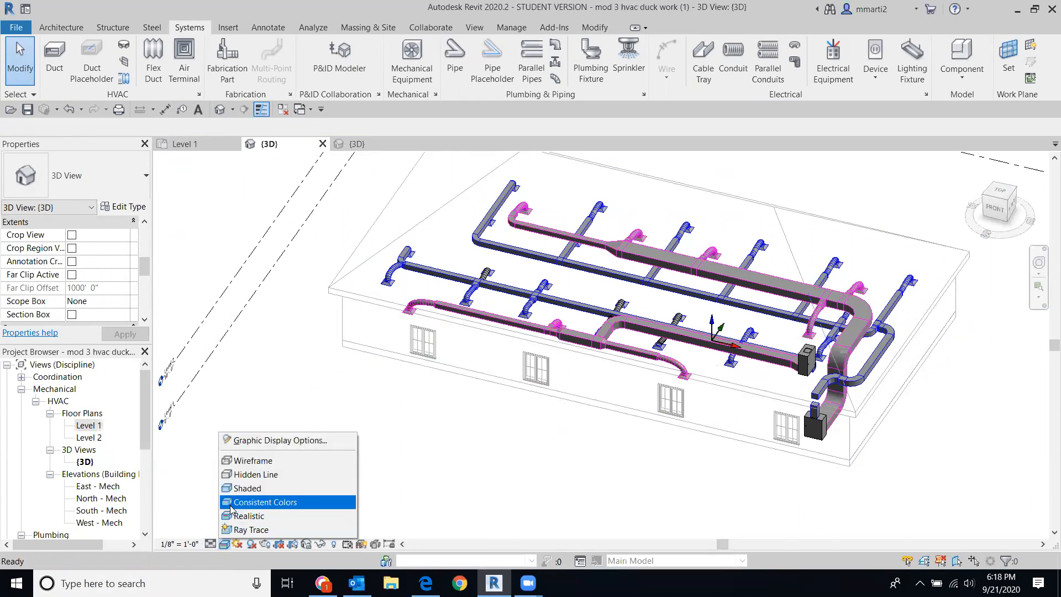
click(249, 514)
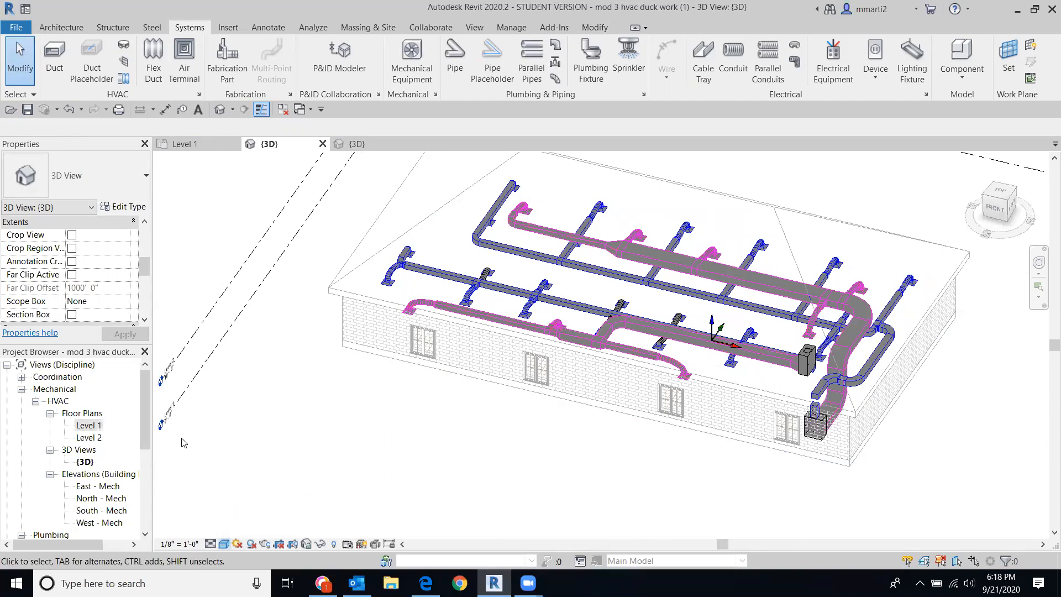
click(1000, 194)
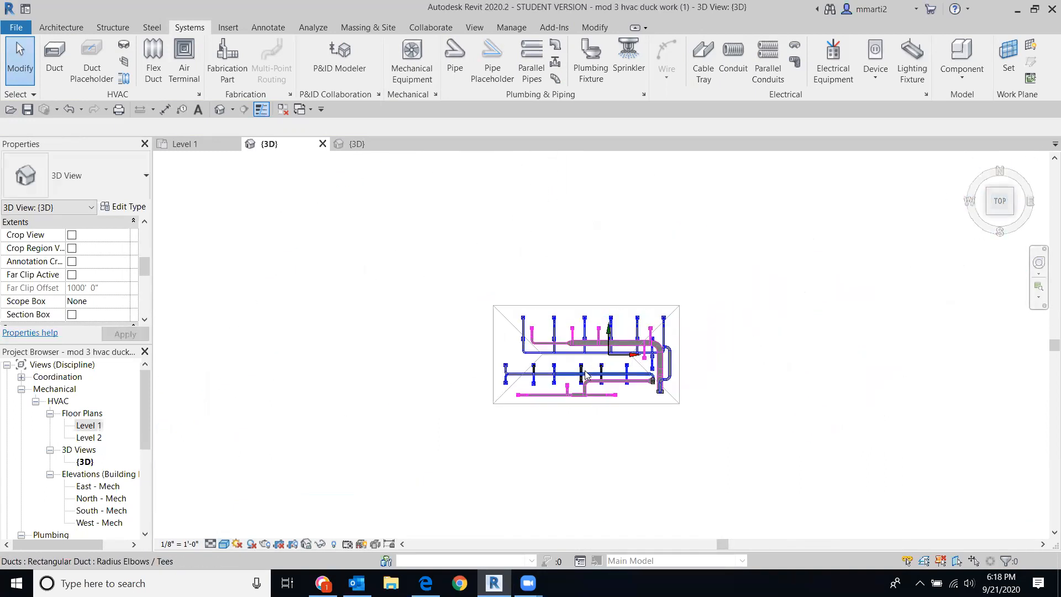
Step: Reopen the Level 1 floor plan and fit the full supply and return duct layout in view
double_click(84, 426)
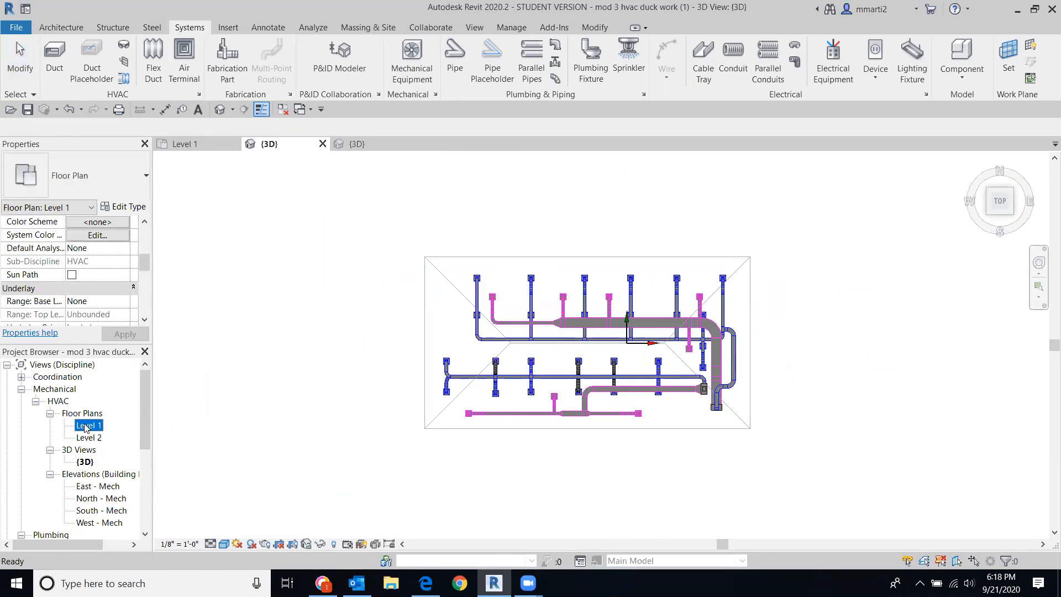
scroll(774, 449, down, 5)
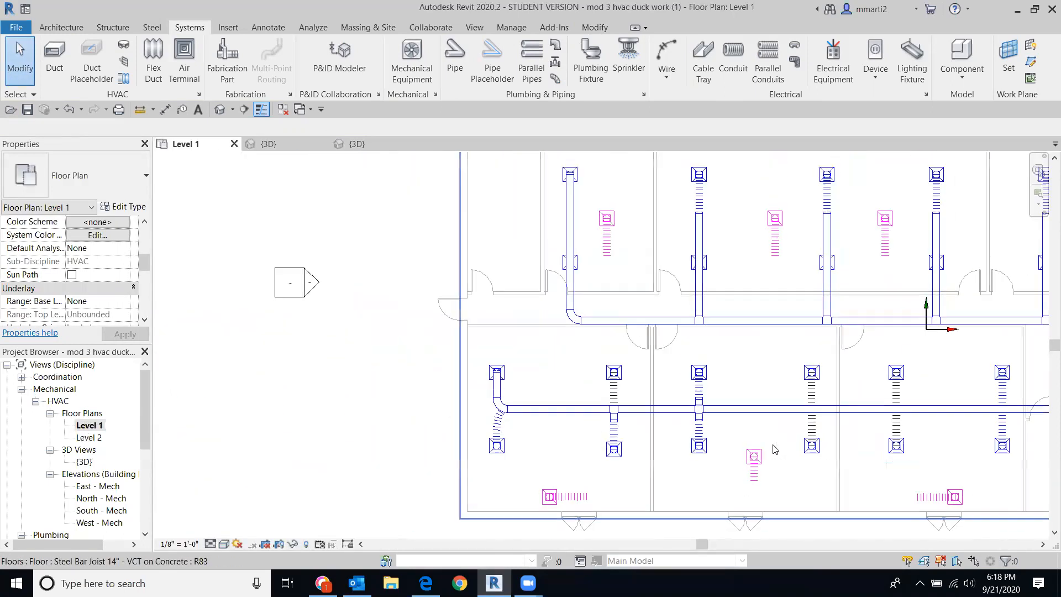
middle_drag(776, 456, 556, 304)
scroll(847, 504, down, 1)
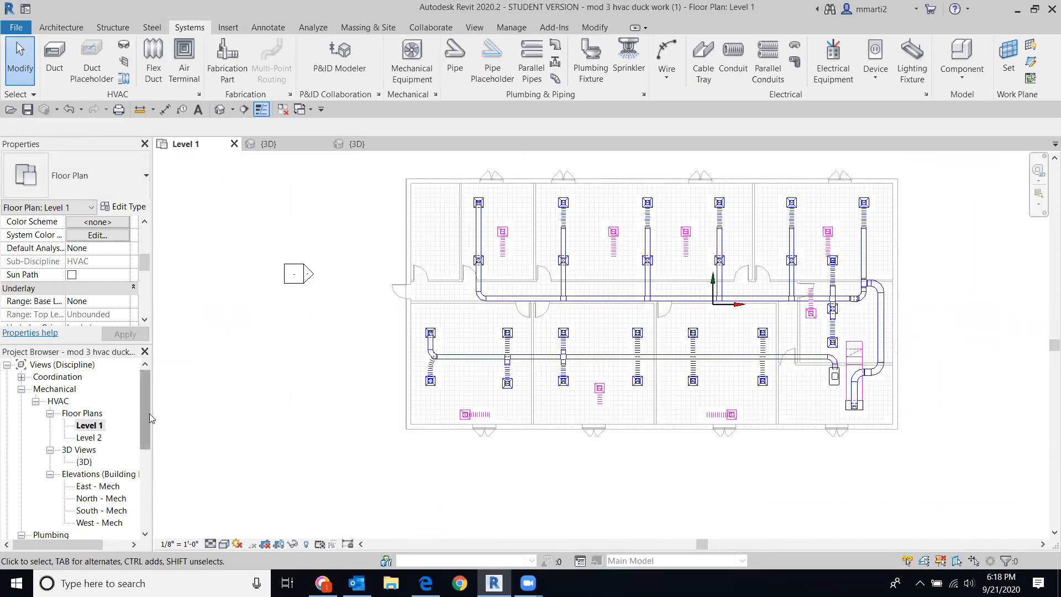
scroll(141, 464, down, 5)
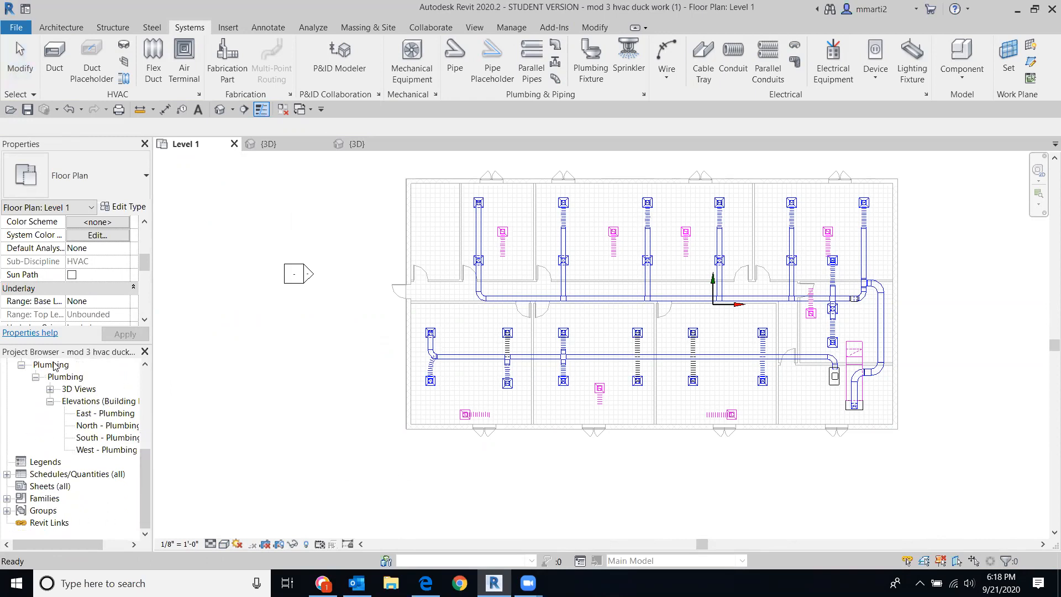
click(38, 488)
Step: Create sheet A101 on a newly loaded B 11 x 17 Horizontal title block
right_click(37, 488)
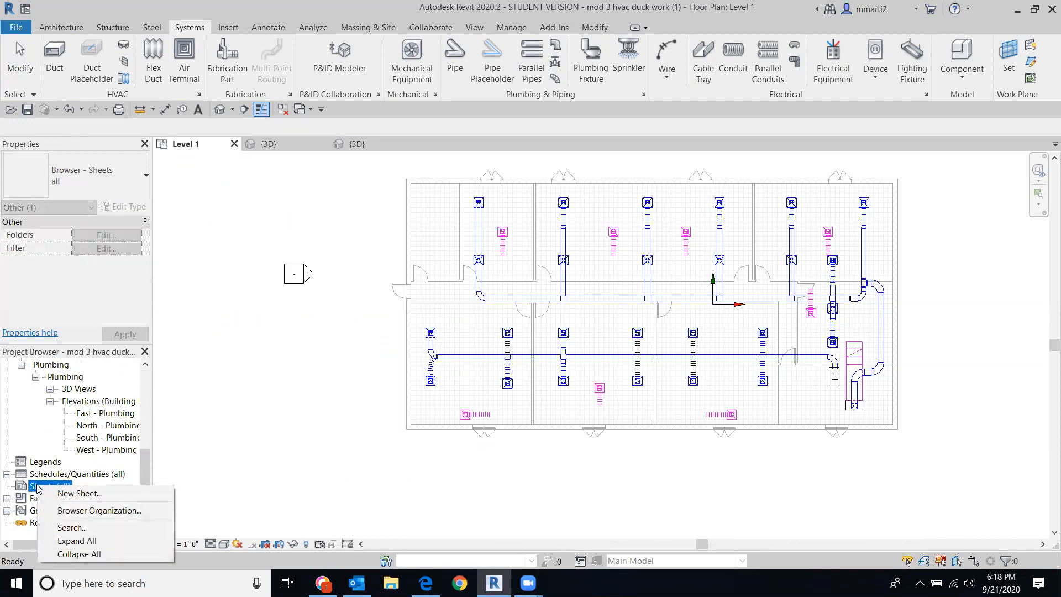
click(86, 494)
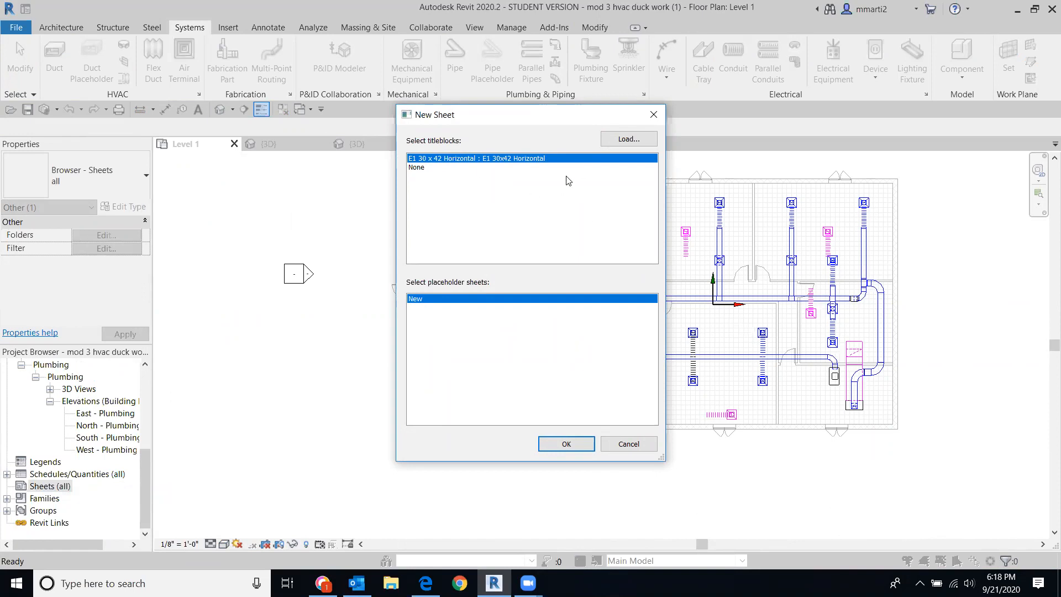
click(629, 140)
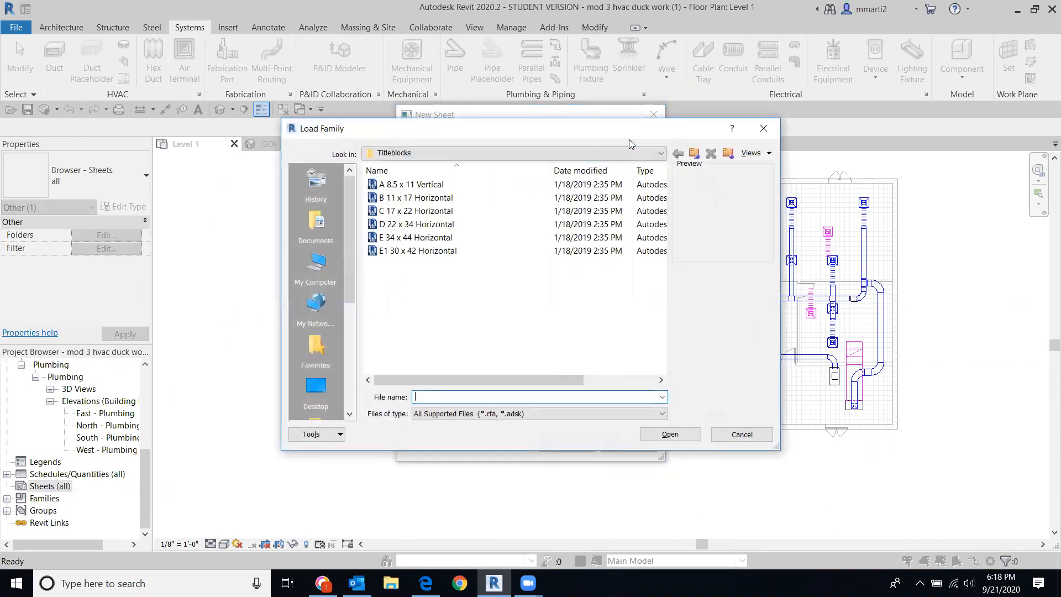
double_click(421, 199)
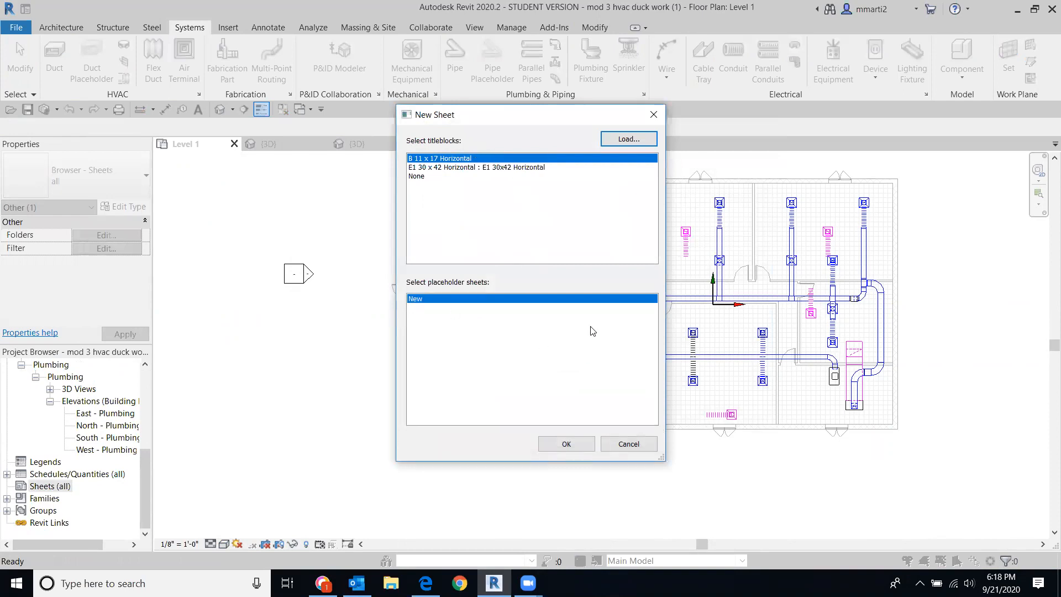
click(564, 444)
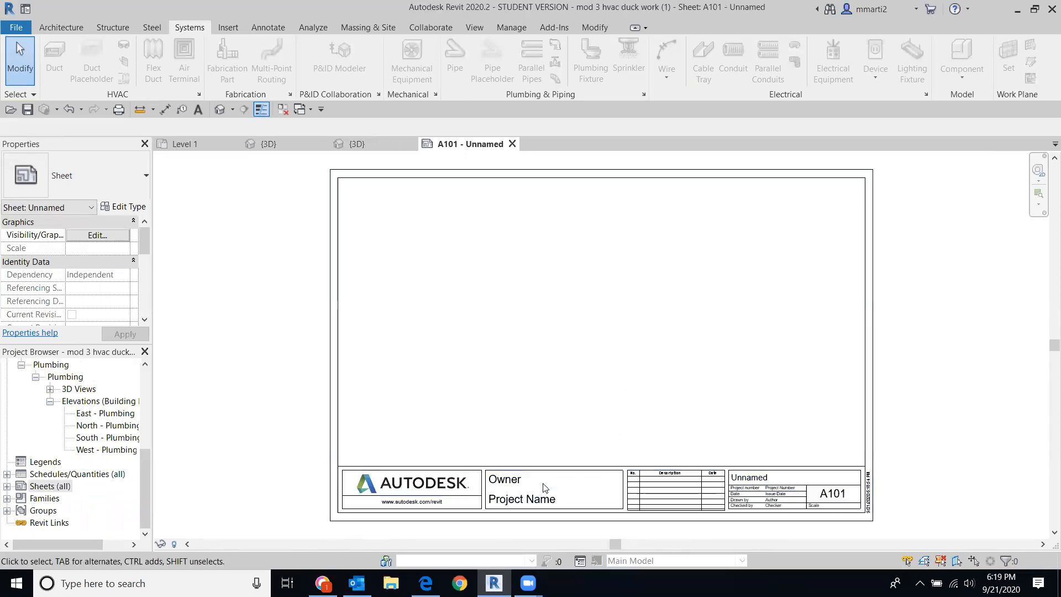
Step: Zoom to the sheet's title block and set its Owner to DCC
scroll(545, 488, up, 3)
middle_drag(580, 478, 582, 232)
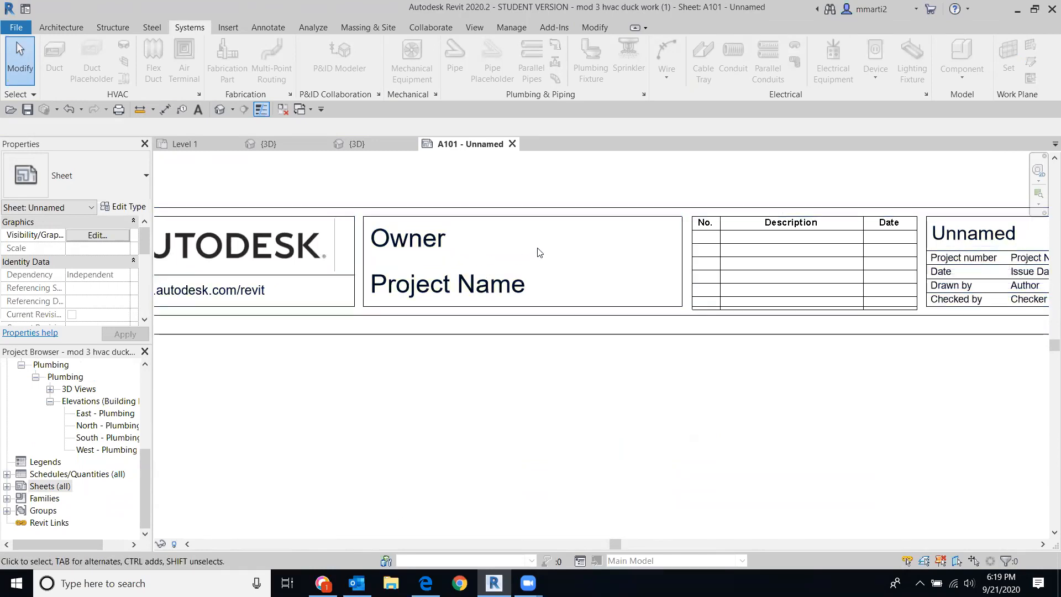
click(427, 249)
click(429, 252)
text(DCC)
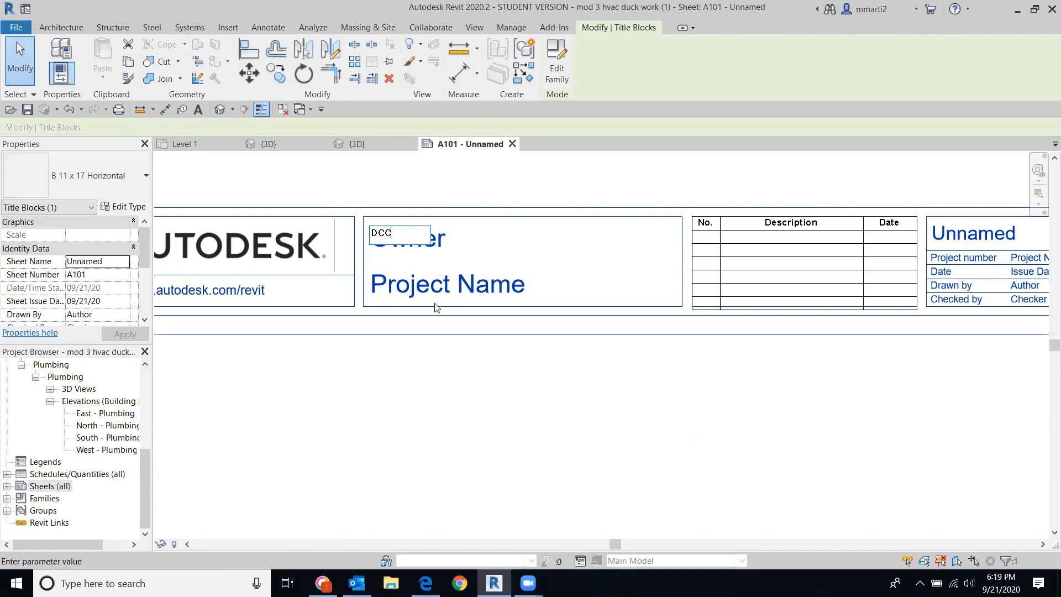
Step: Replace the title block's Project Name with HVAC SYSTEM
click(442, 293)
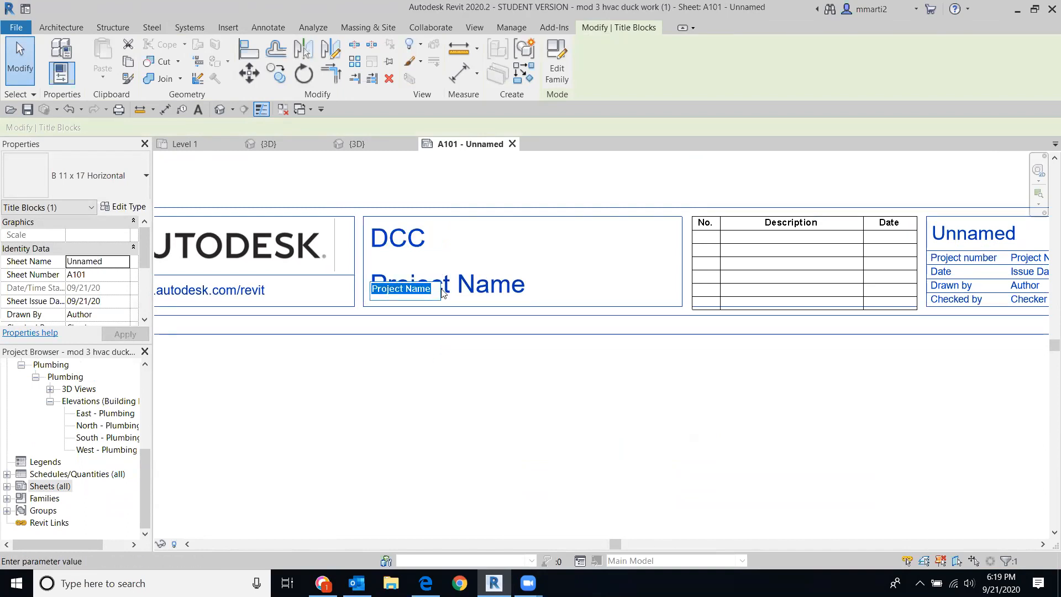
text(HVAC SYSTE)
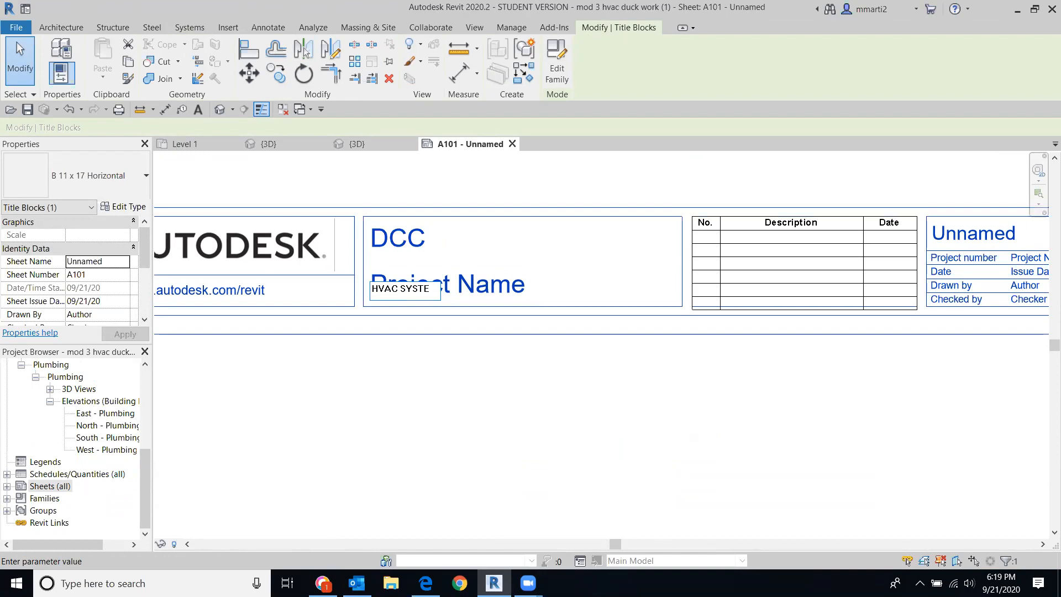
text(M)
click(430, 379)
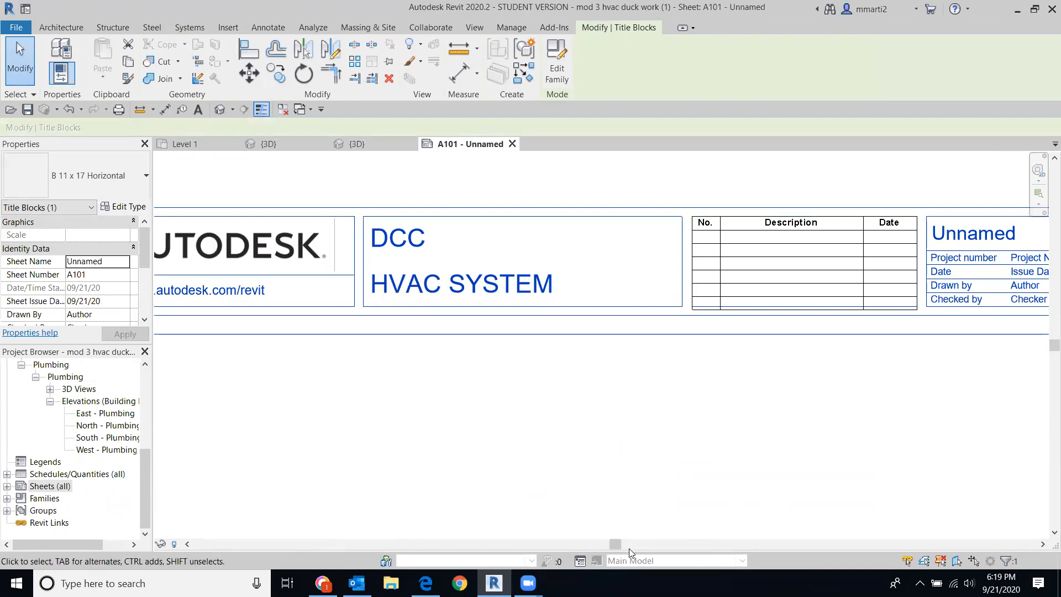
scroll(912, 387, up, 1)
scroll(862, 405, down, 3)
middle_drag(780, 436, 545, 436)
scroll(761, 393, up, 1)
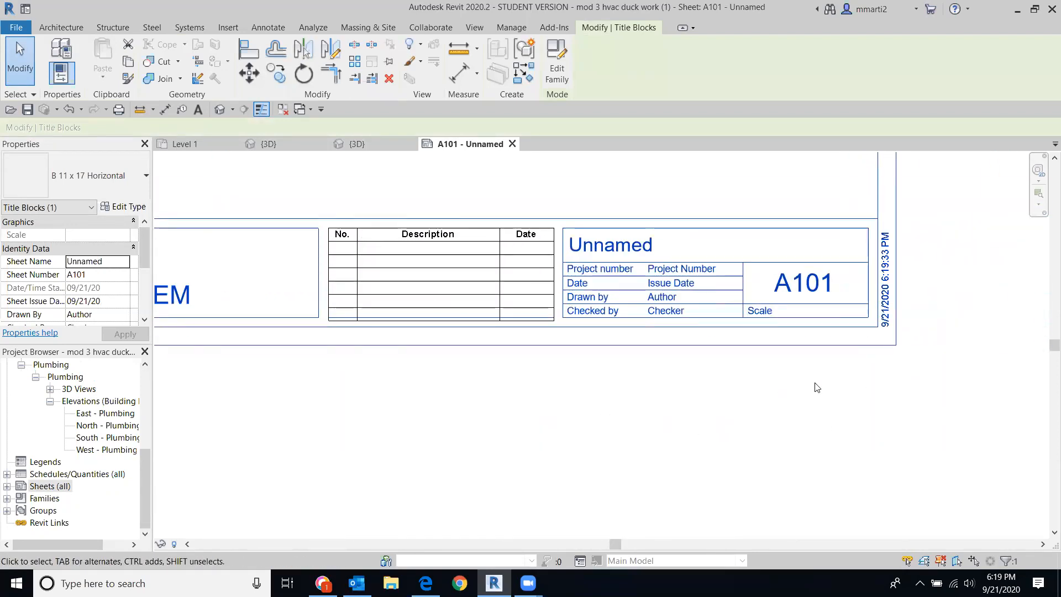
Step: Renumber the sheet to A201 and name it HVAC System
scroll(817, 387, up, 1)
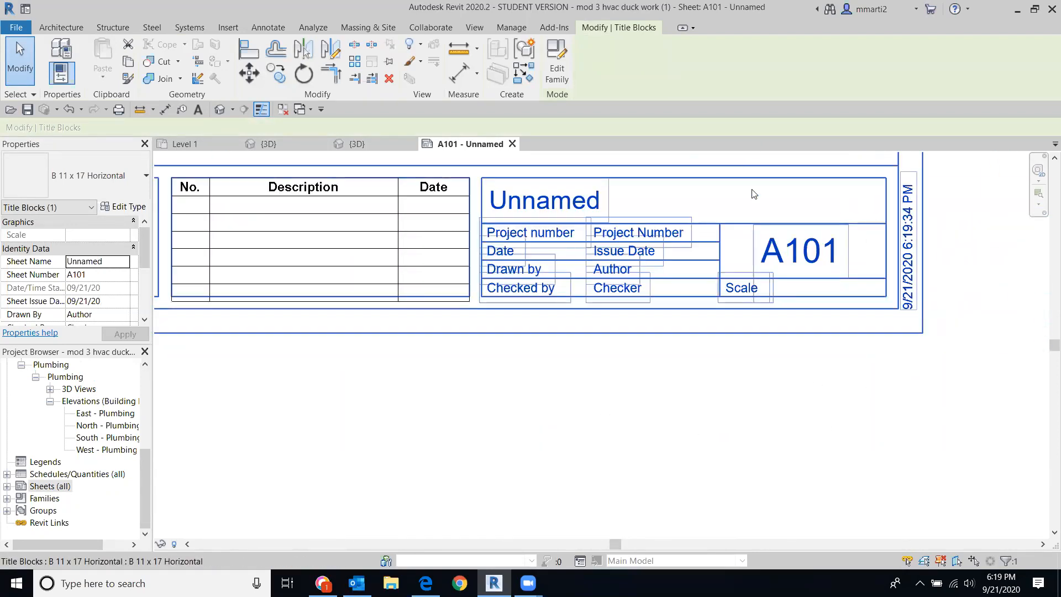
click(839, 256)
drag(812, 255, 789, 251)
text(20)
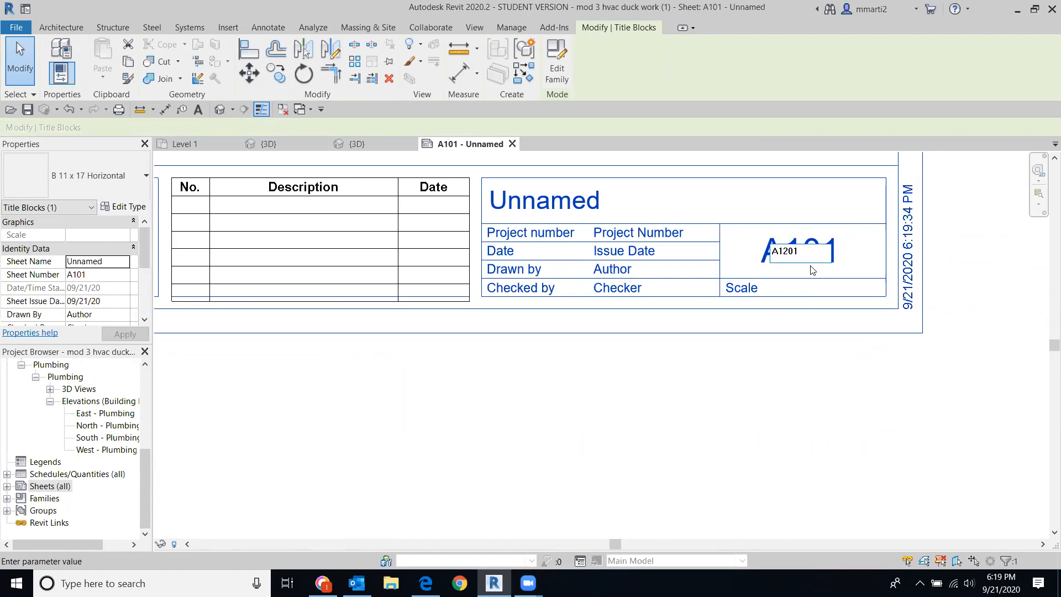
text(20)
key(Return)
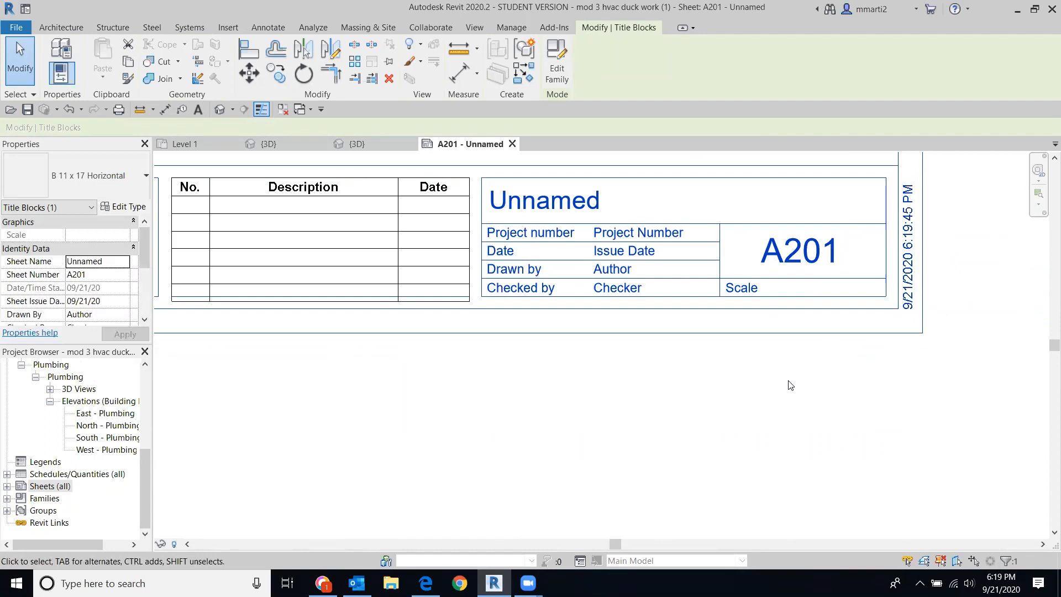
click(563, 192)
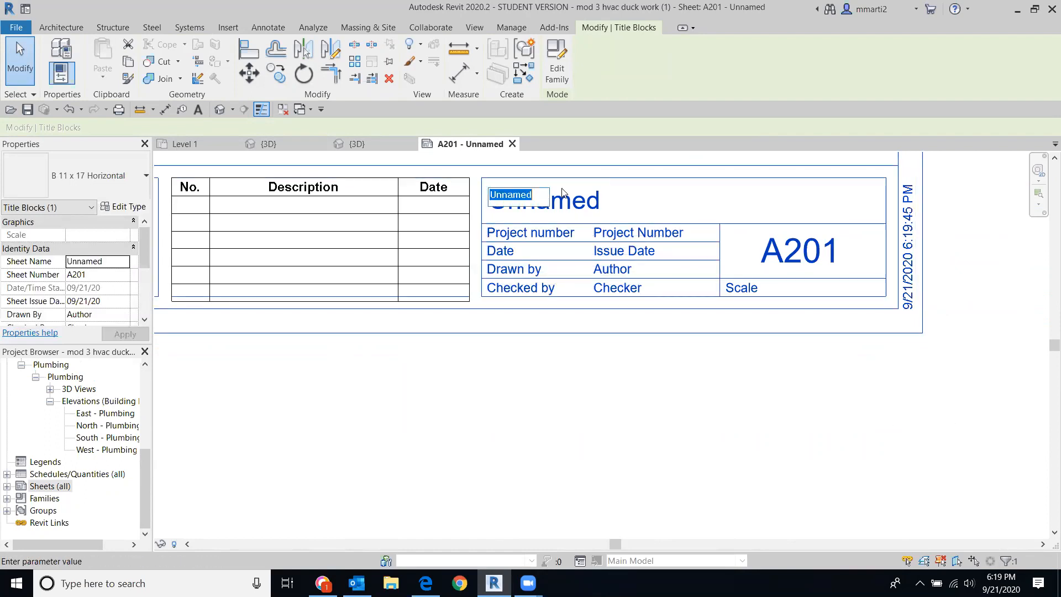
text(HVAC System)
key(Return)
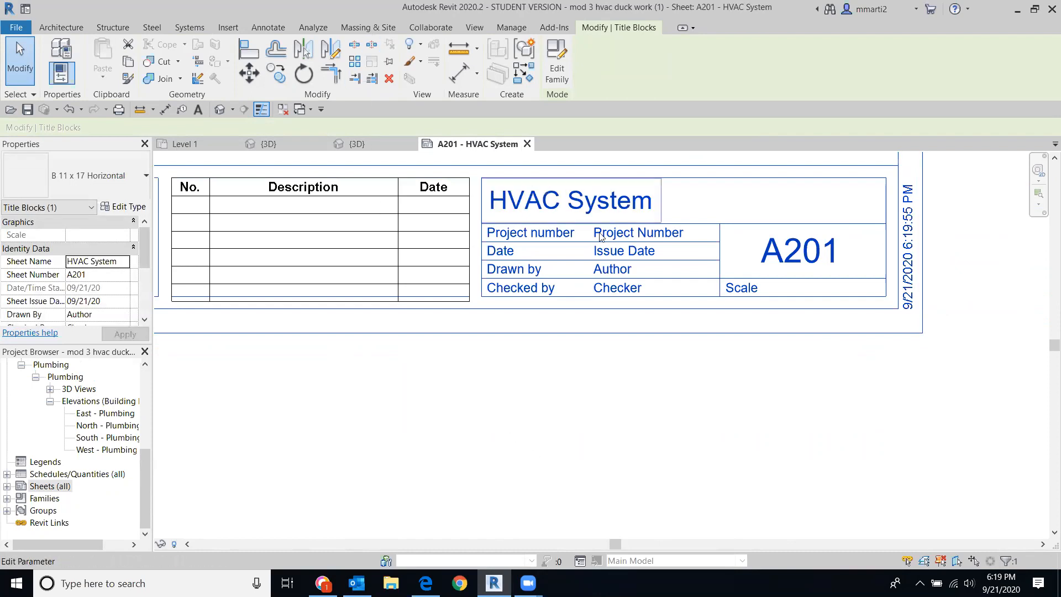
Step: Fill in project number Cadd 214, date 9/28/20 and checker MCM in the title block
click(646, 238)
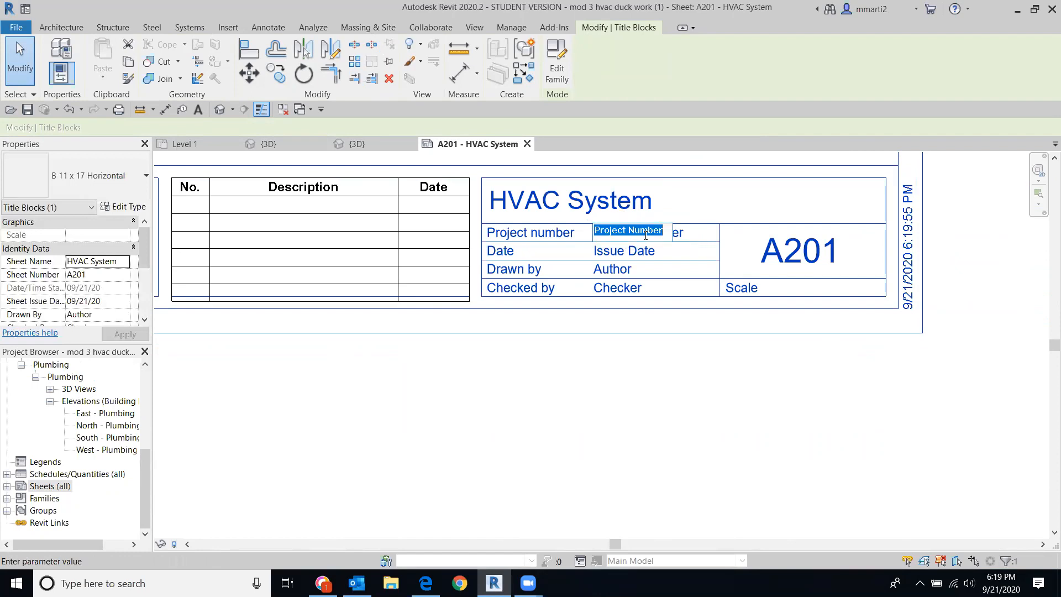
text(Cadd 214)
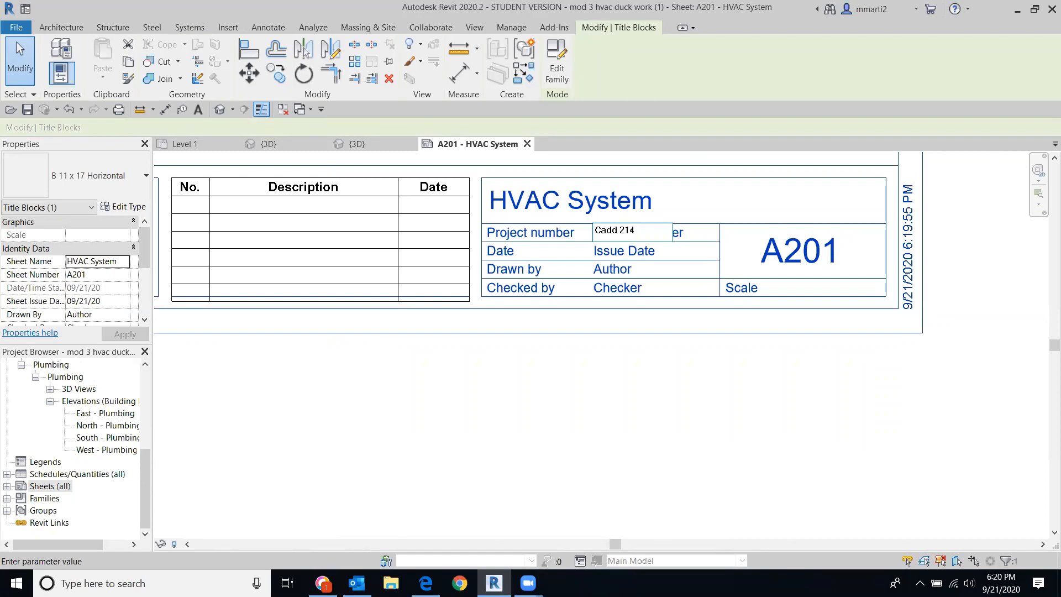
click(618, 253)
click(618, 252)
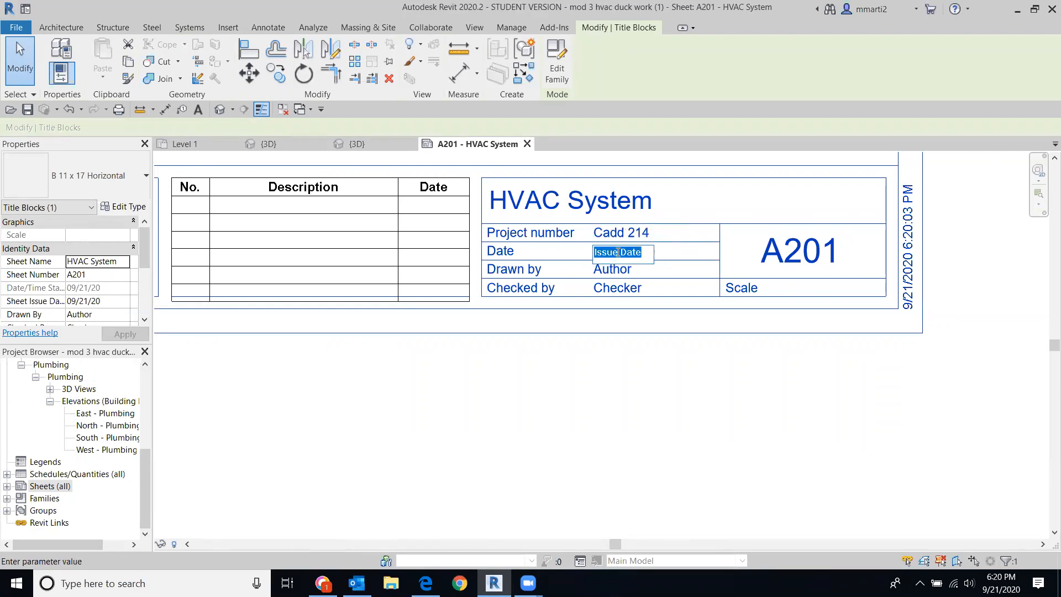
text(9/28/20)
click(578, 354)
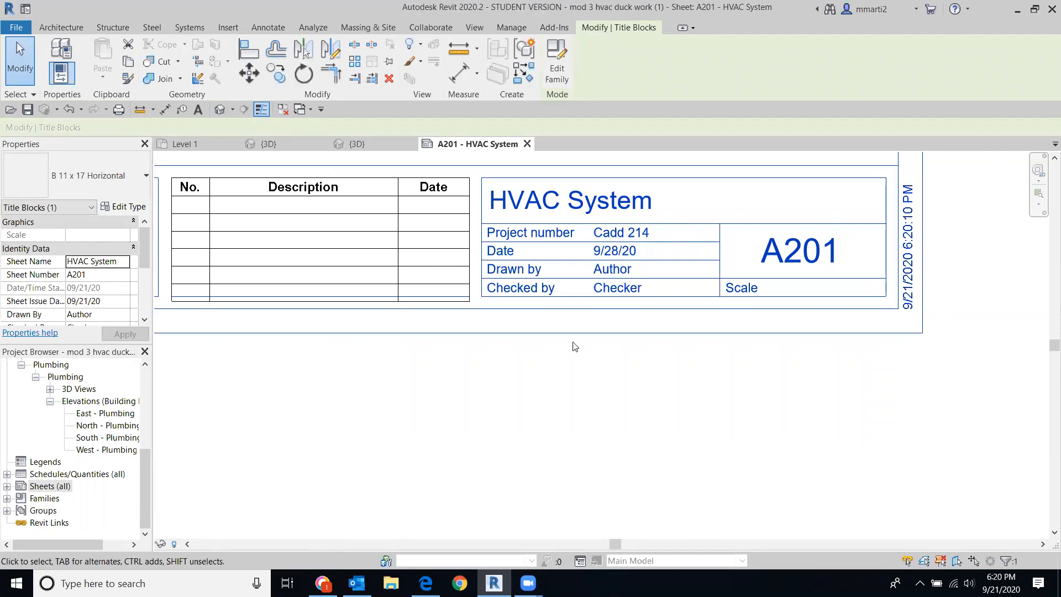
click(607, 269)
click(607, 269)
click(602, 291)
click(599, 290)
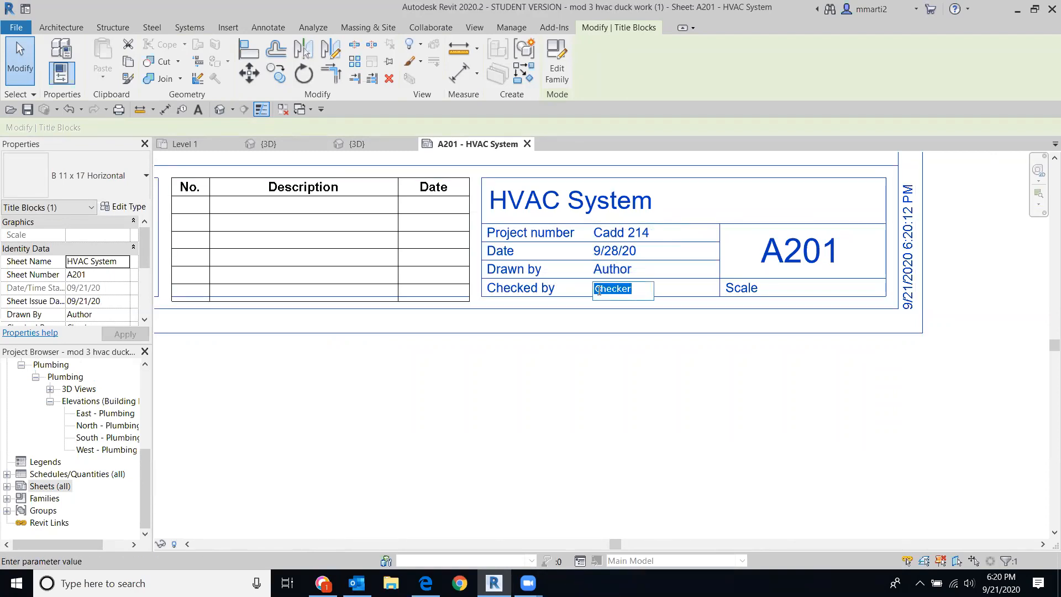
text(MCM)
click(566, 374)
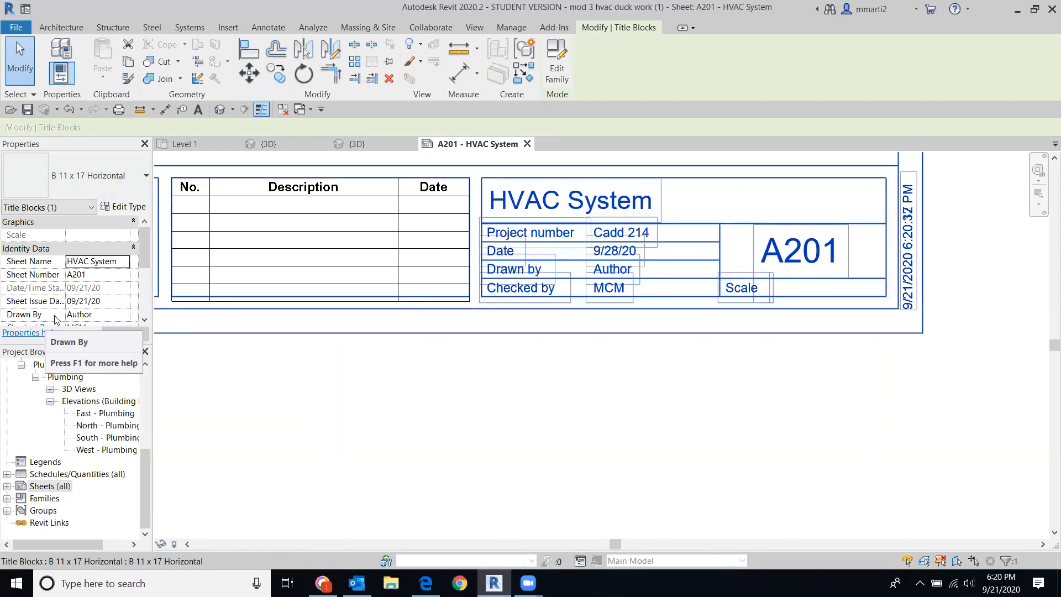
Step: In Properties, replace the sheet's Drawn By value Author with MCM
click(74, 314)
drag(96, 313, 16, 285)
double_click(94, 313)
text(MCM)
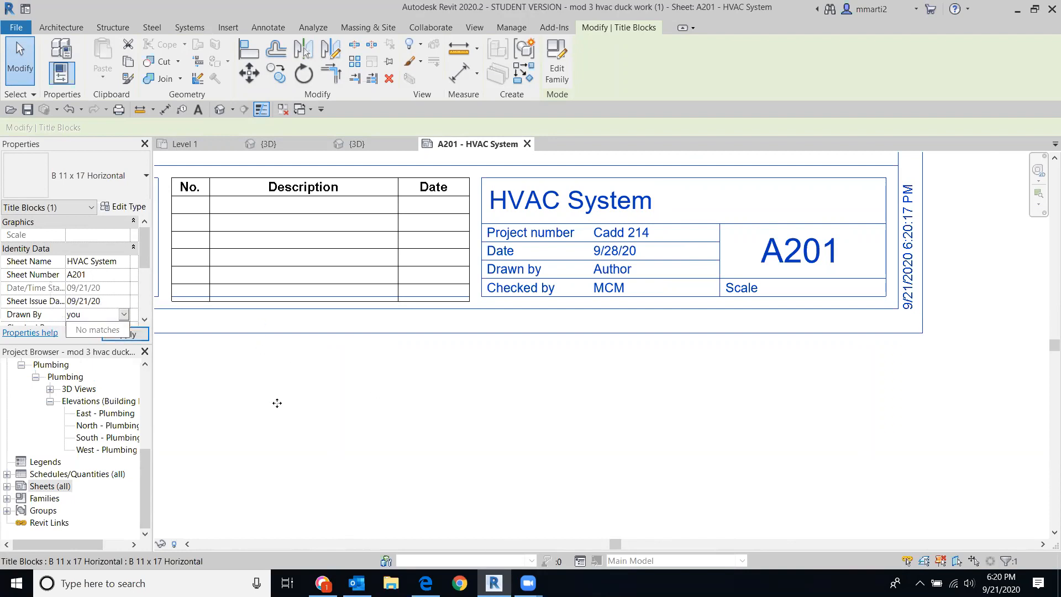
key(Return)
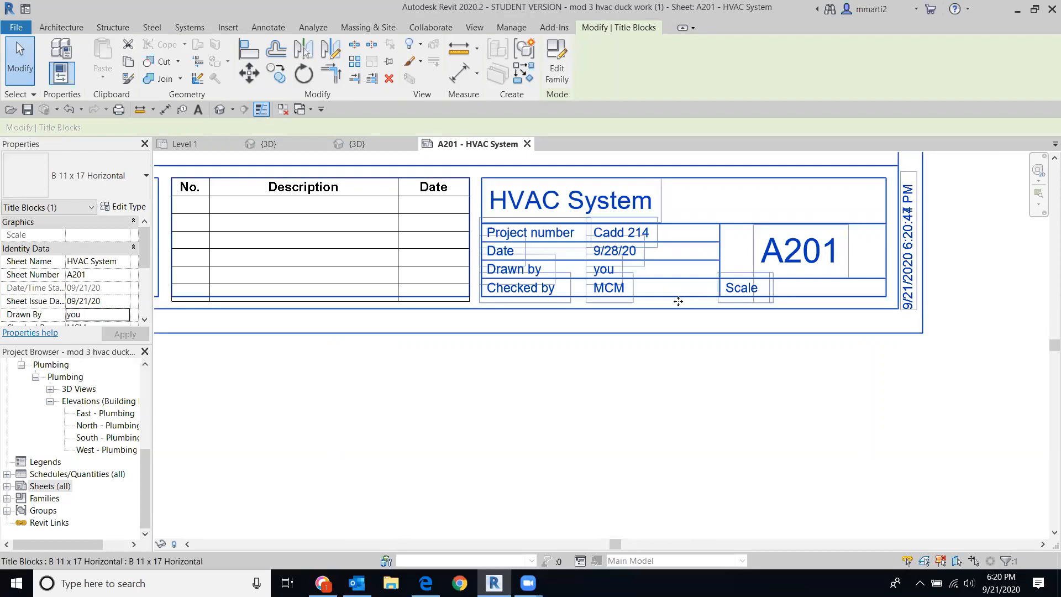
scroll(573, 299, down, 1)
Step: Zoom out and pan until the whole A201 sheet and its title block are visible
scroll(573, 299, down, 3)
middle_drag(574, 299, 657, 346)
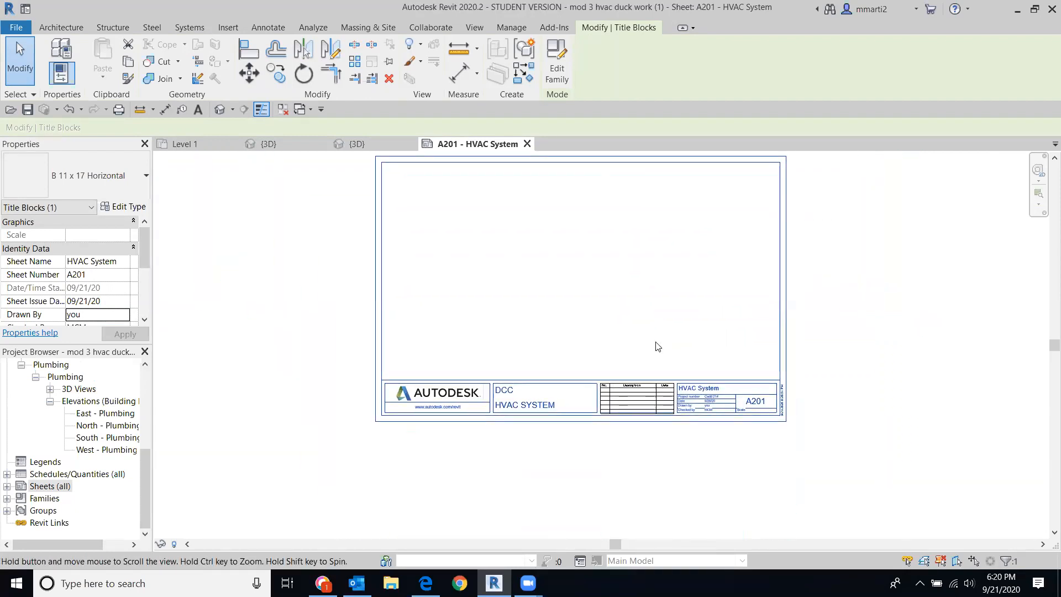
scroll(657, 347, up, 4)
middle_drag(703, 444, 675, 405)
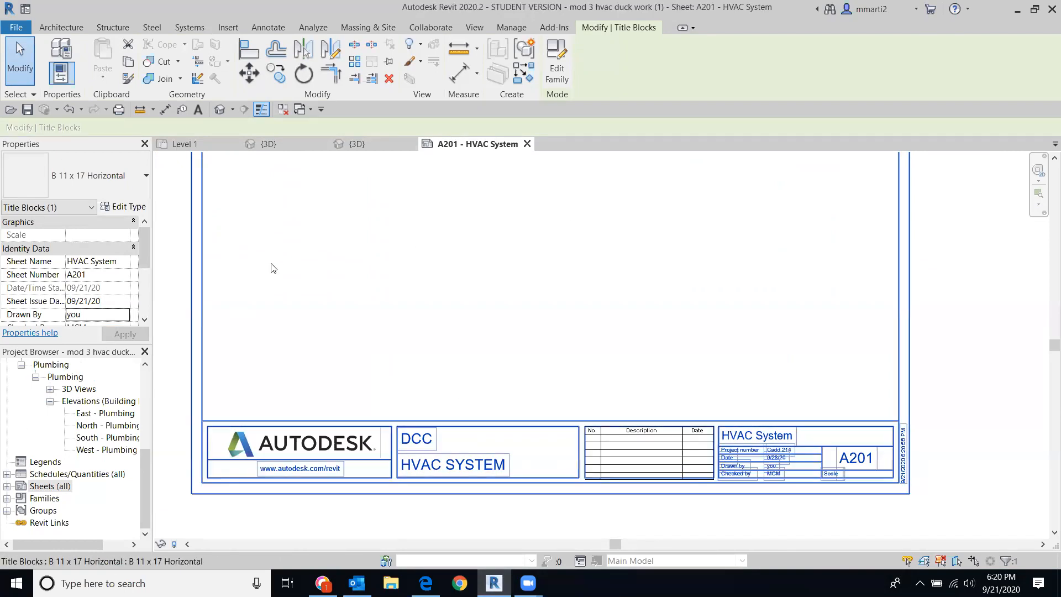
drag(144, 473, 159, 398)
Step: Drag the Mechanical HVAC Level 1 floor plan onto sheet A201 as a viewport
click(126, 429)
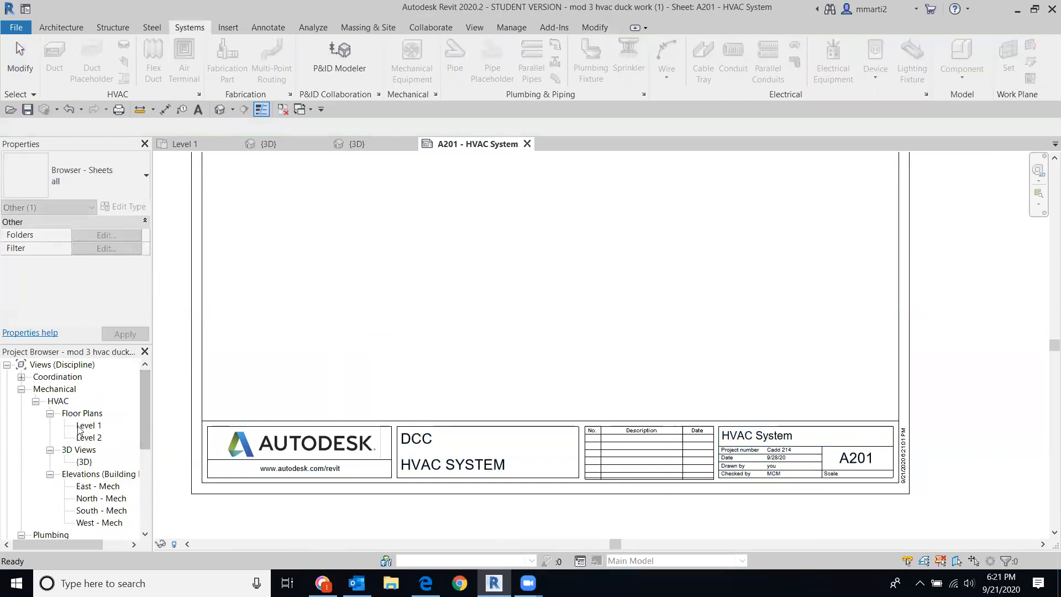
drag(88, 430, 279, 383)
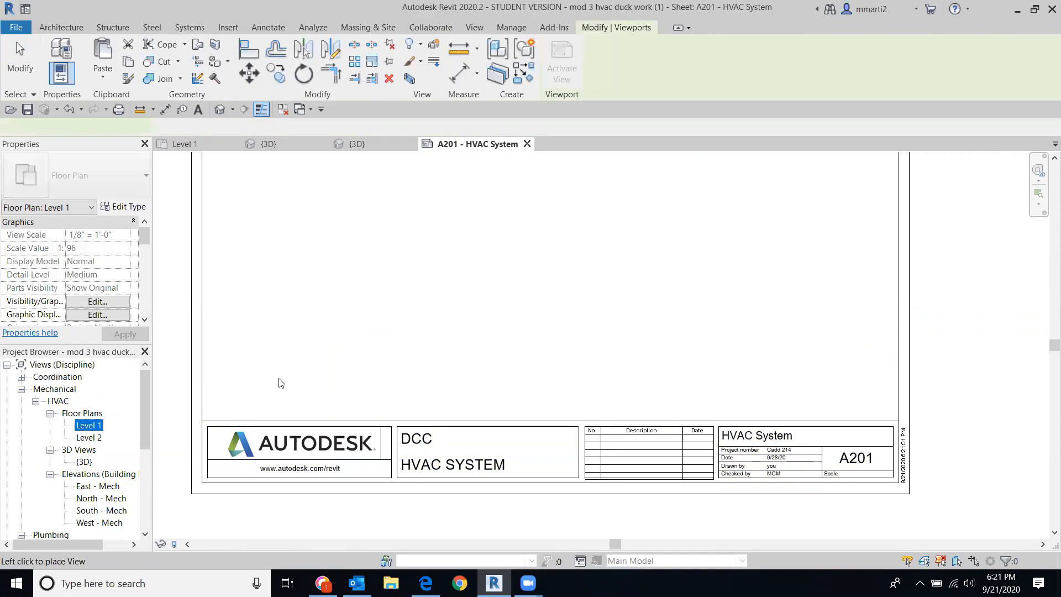
click(543, 324)
scroll(542, 325, down, 2)
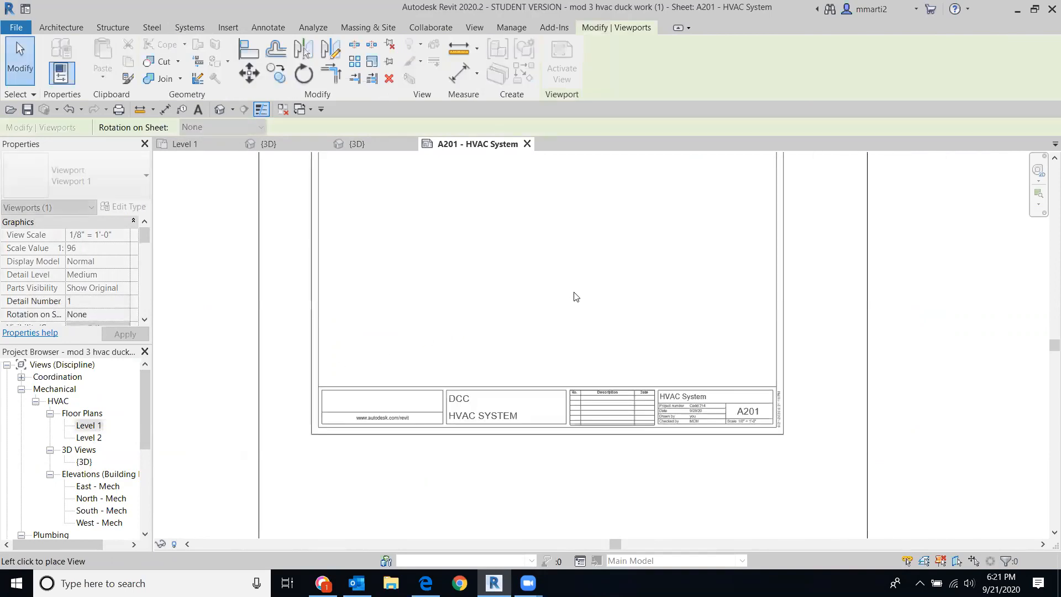
click(548, 259)
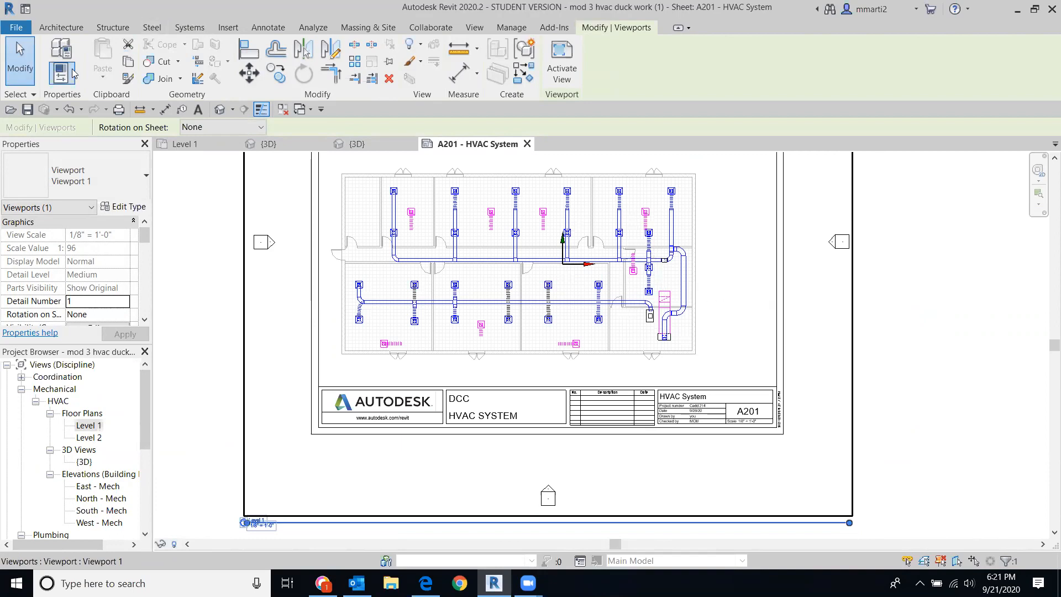
click(20, 61)
scroll(474, 296, up, 4)
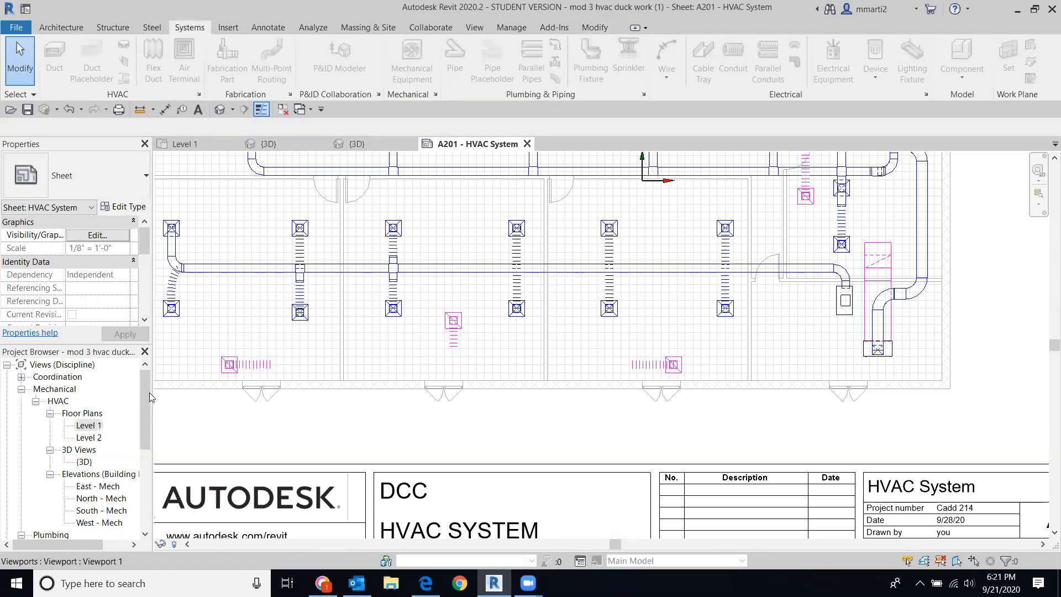
scroll(146, 401, down, 3)
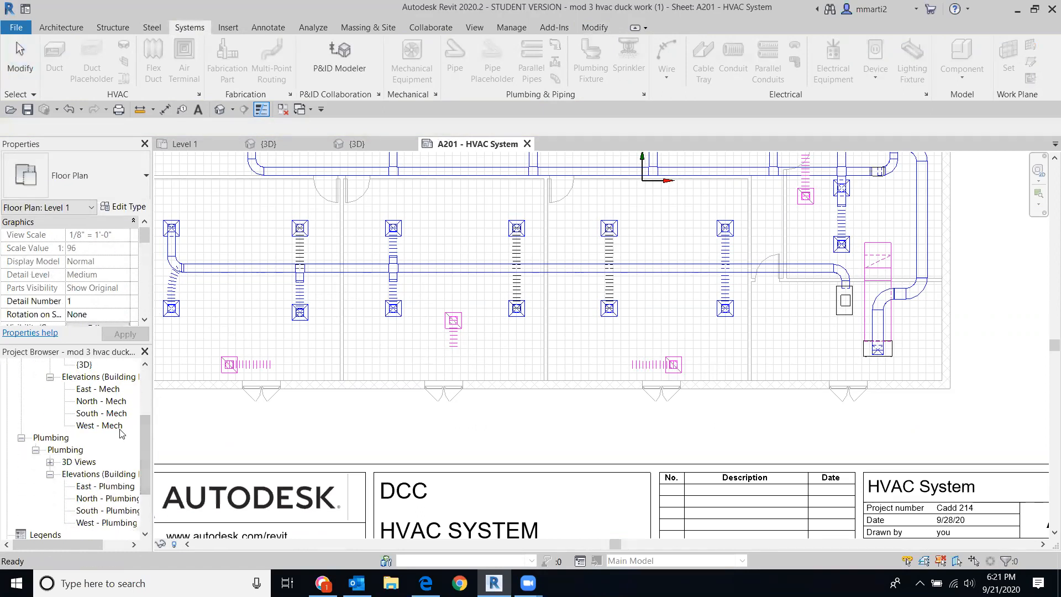
Step: In the North - Mech elevation, set Level 2's elevation to 10' - 2"
double_click(88, 402)
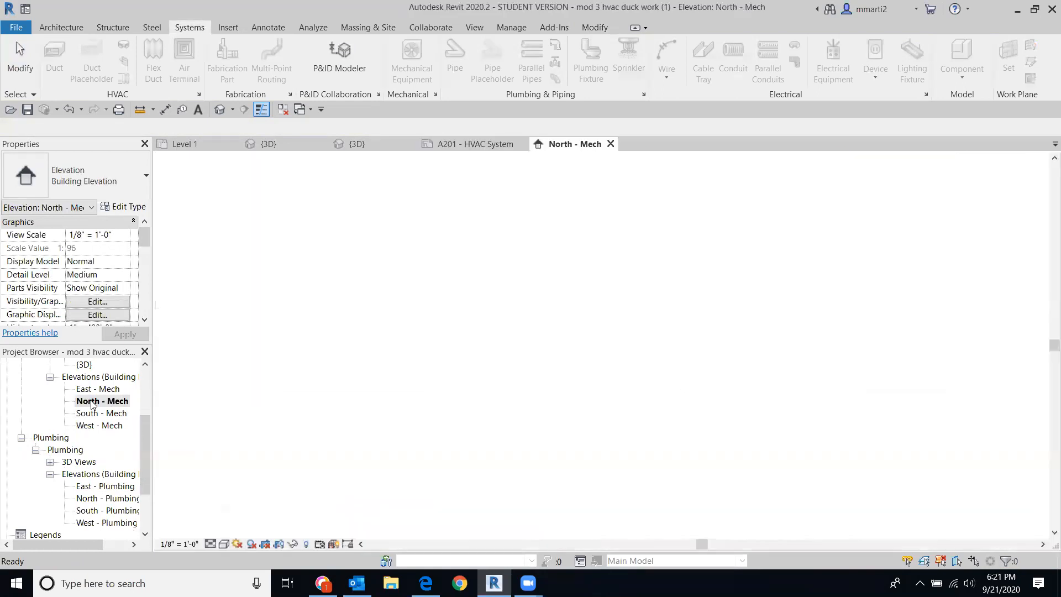
scroll(559, 395, up, 5)
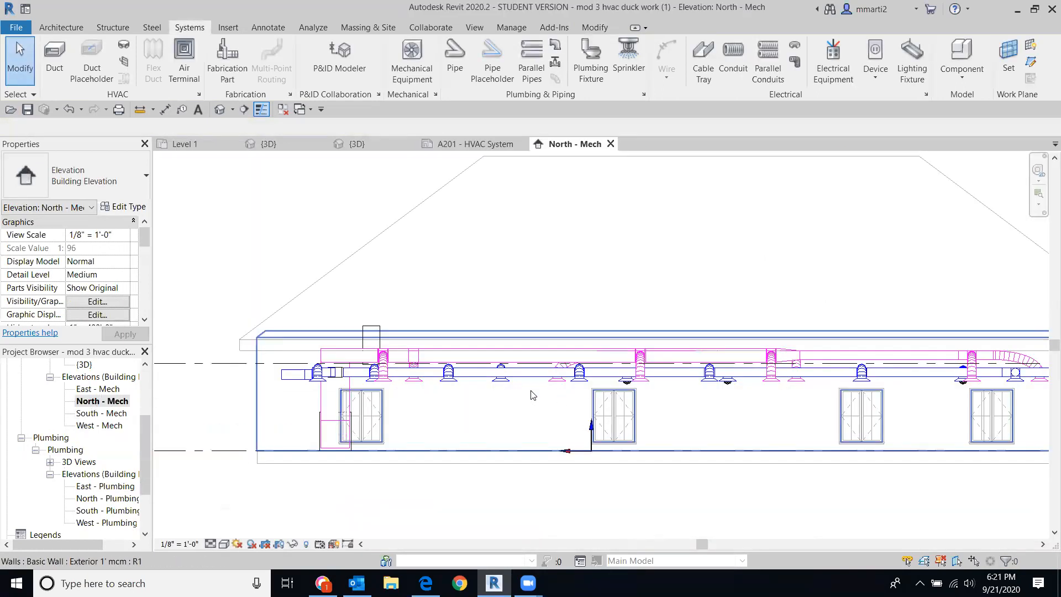
scroll(644, 395, down, 2)
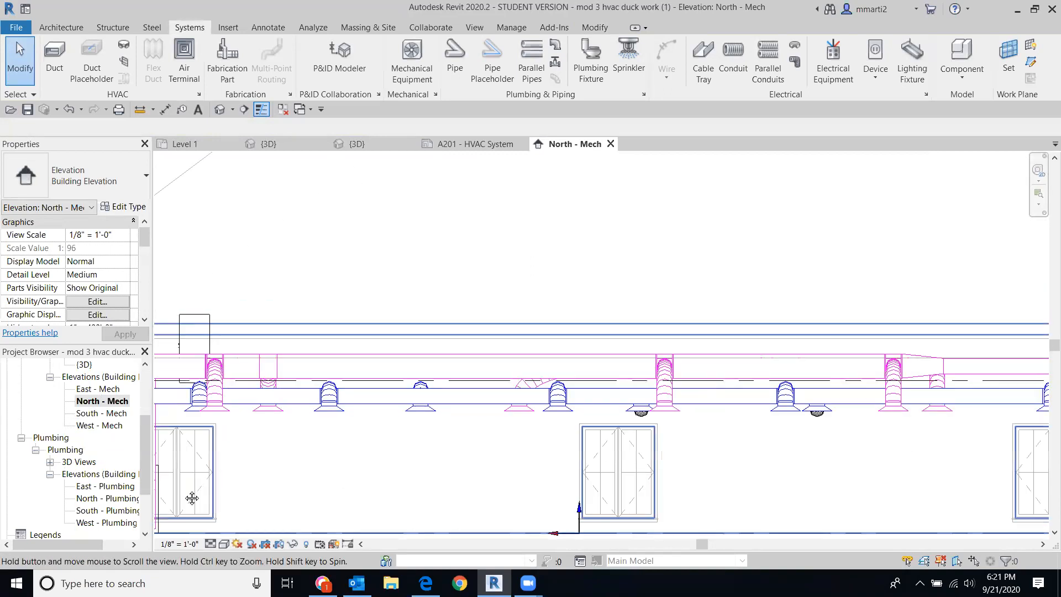
middle_drag(753, 462, 157, 536)
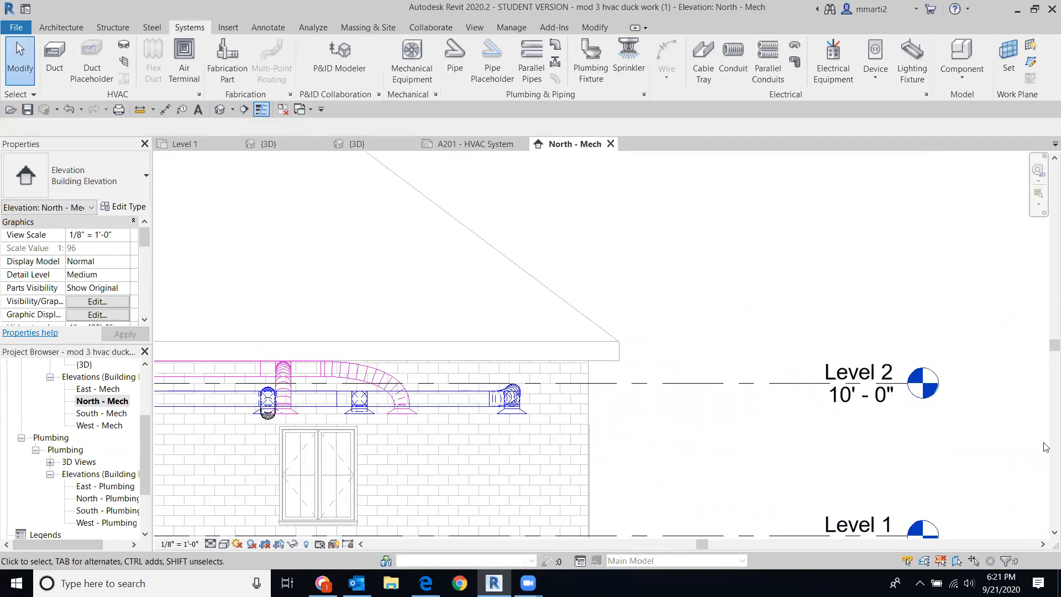
click(844, 399)
click(844, 397)
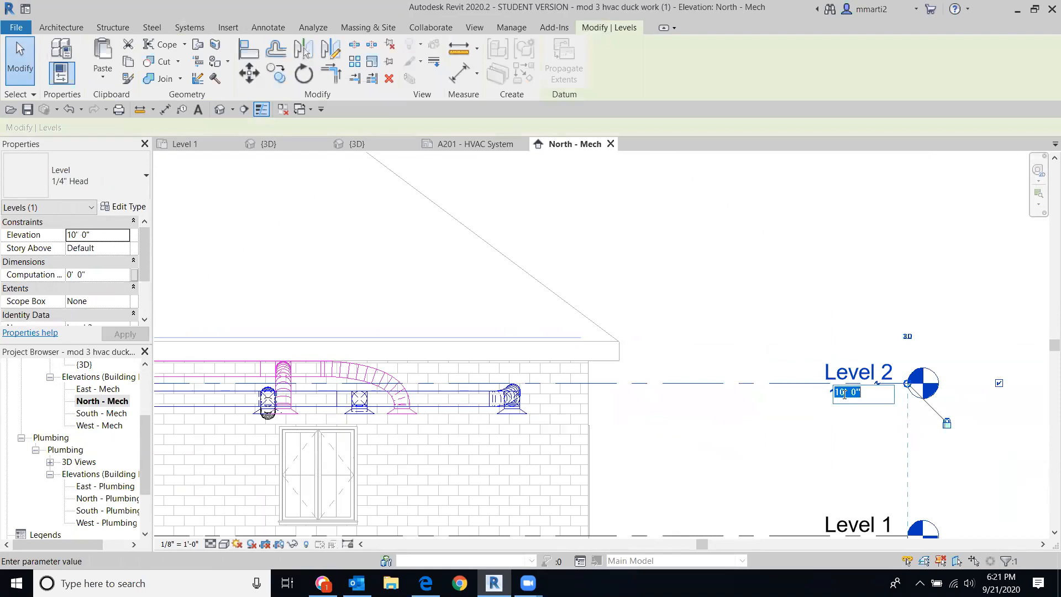
text(10)
key(Return)
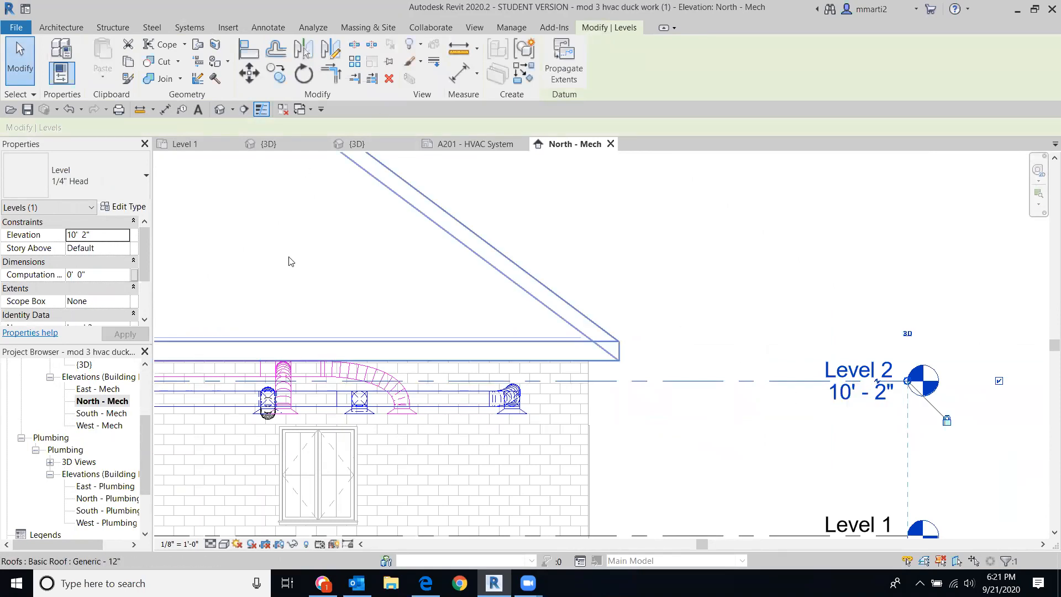
Step: Switch to the Level 1 floor plan to check the layout
scroll(140, 441, up, 5)
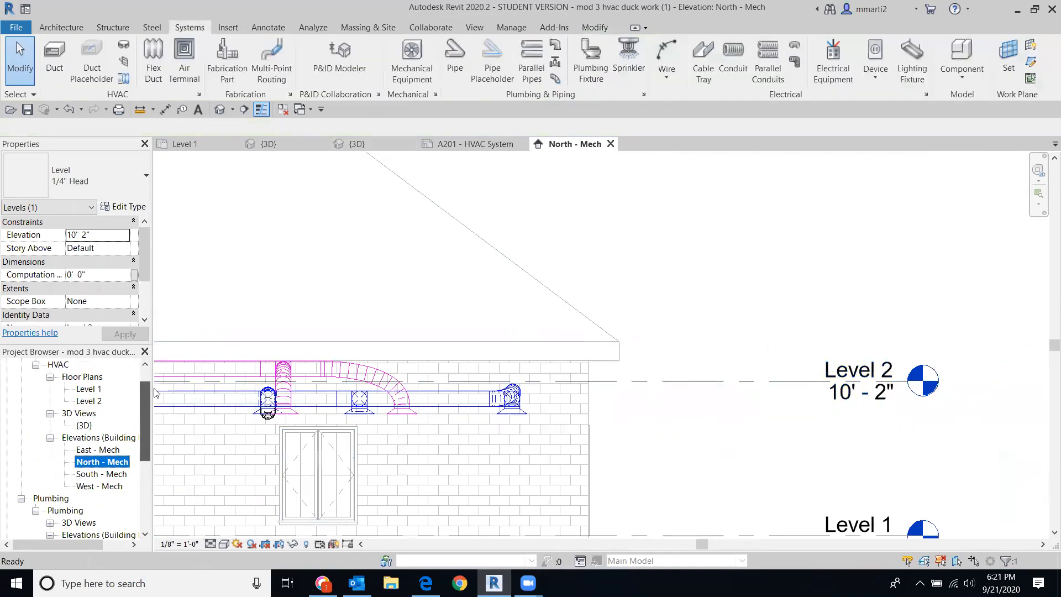
double_click(88, 426)
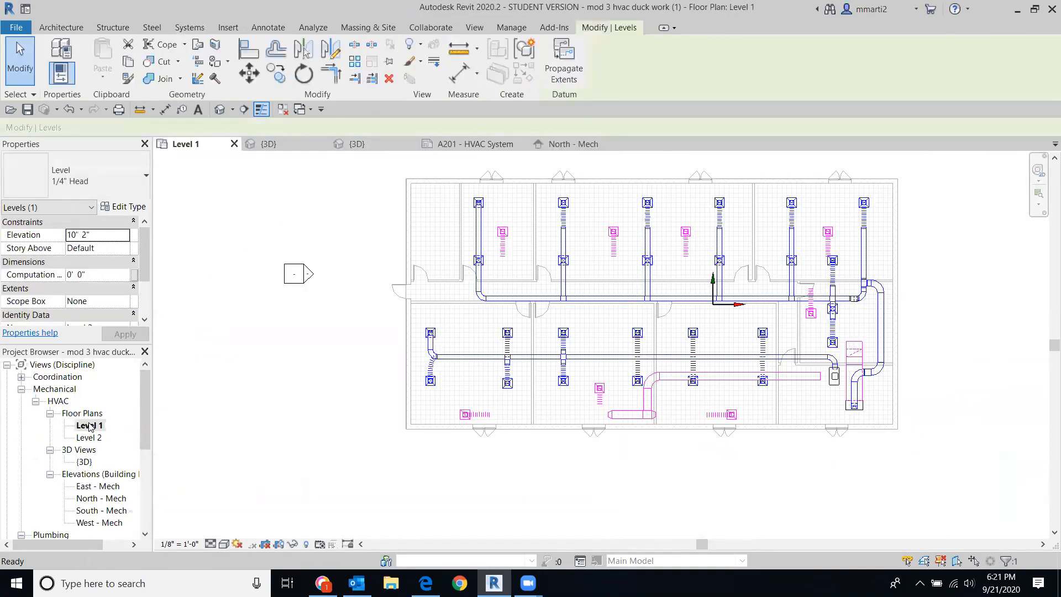
scroll(616, 436, up, 3)
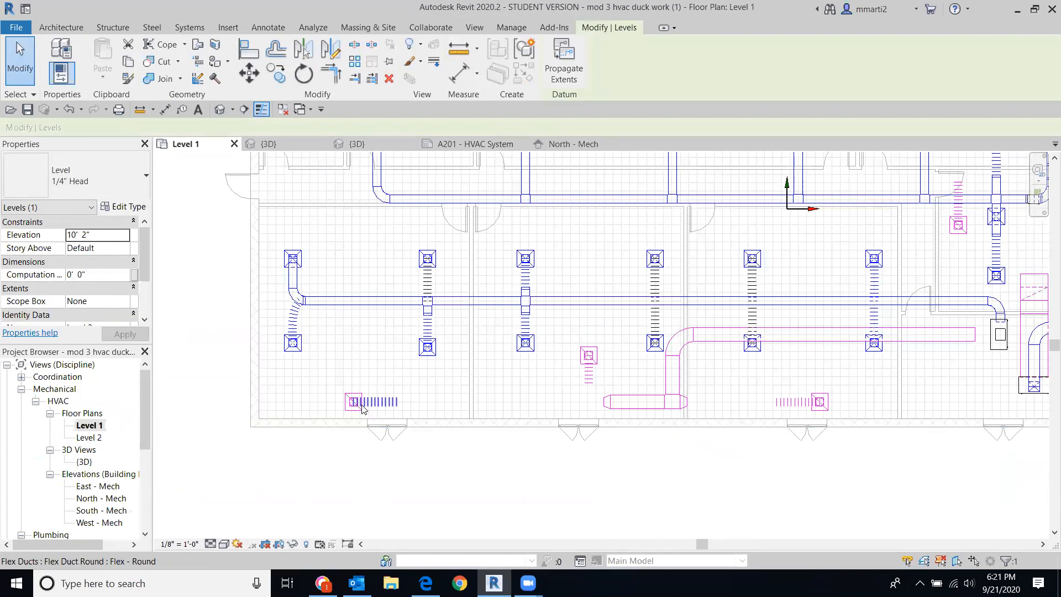
scroll(164, 407, down, 4)
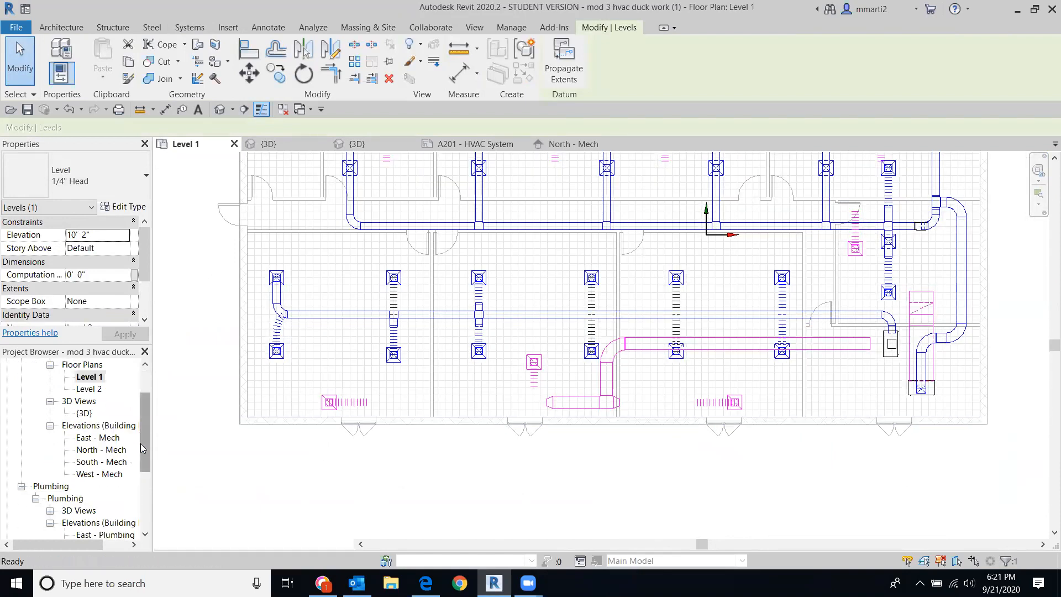
drag(142, 436, 138, 465)
scroll(138, 469, up, 1)
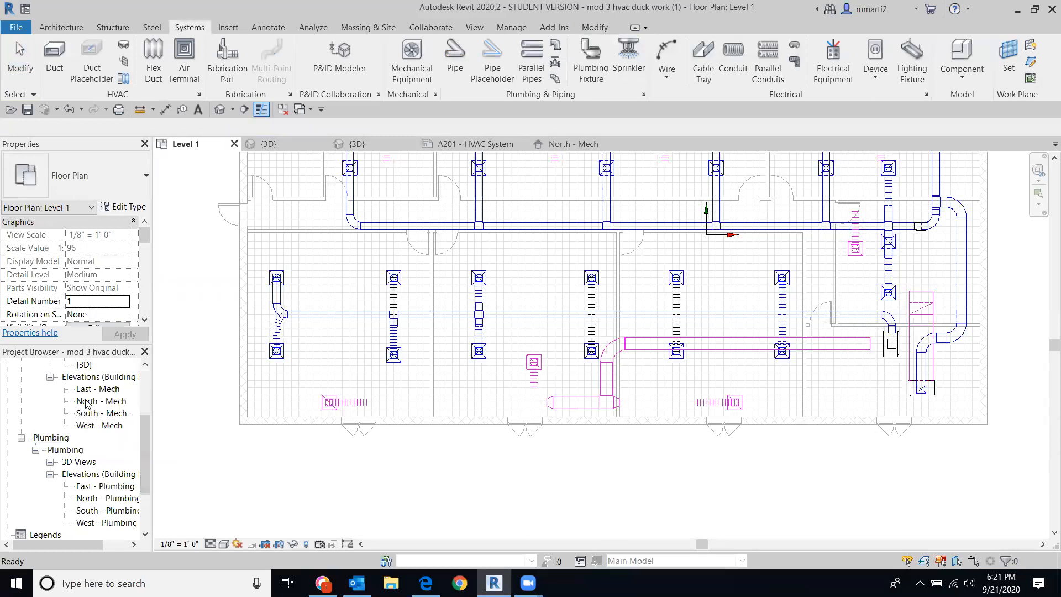
Step: Back in North - Mech, change Level 2's inches so it reads 10' - 4"
double_click(87, 401)
click(849, 382)
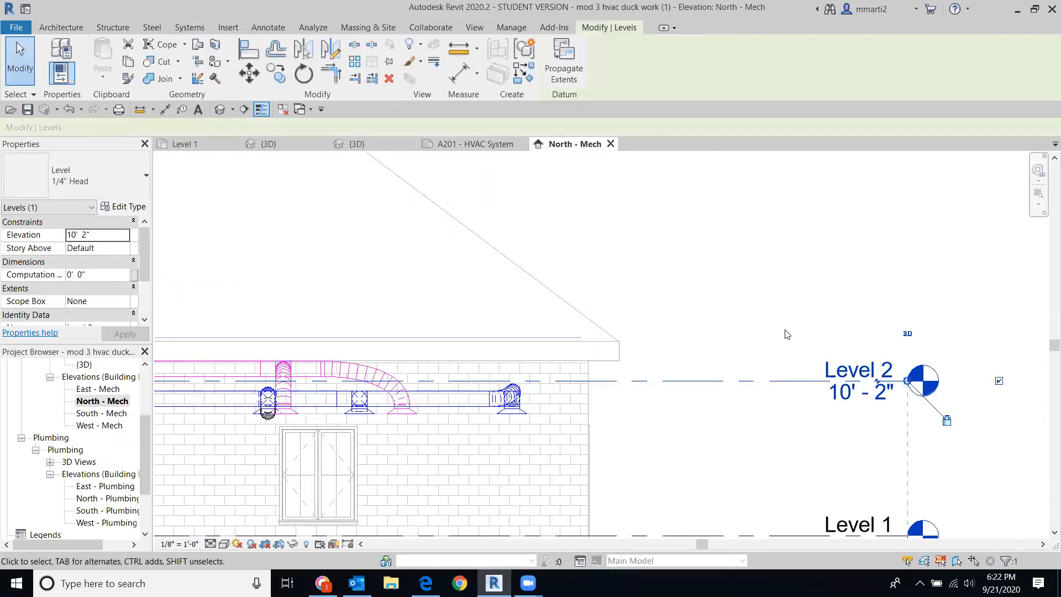
click(880, 394)
drag(860, 395, 850, 399)
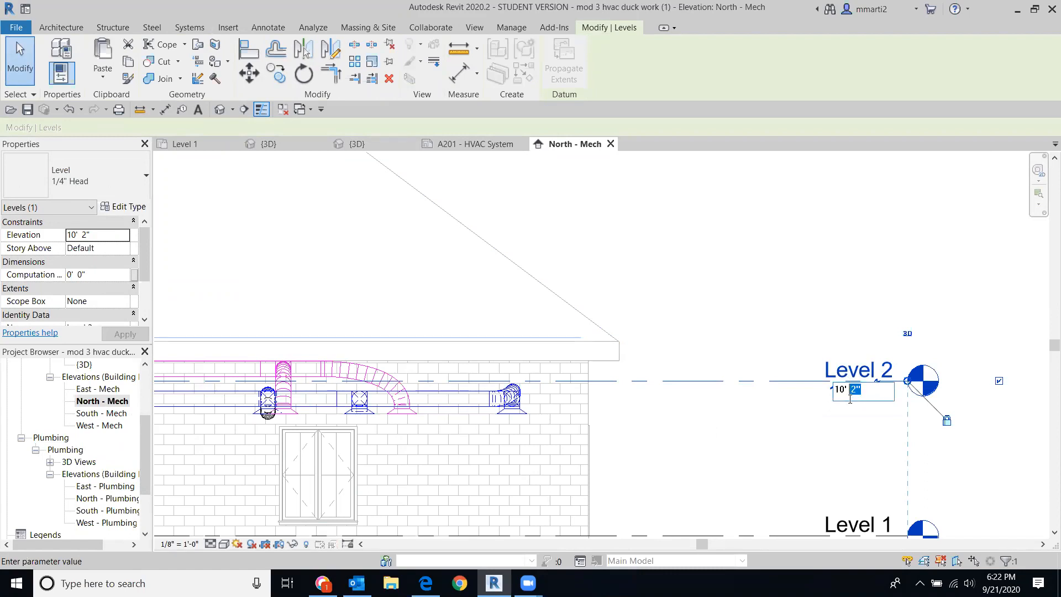
text(4)
key(Return)
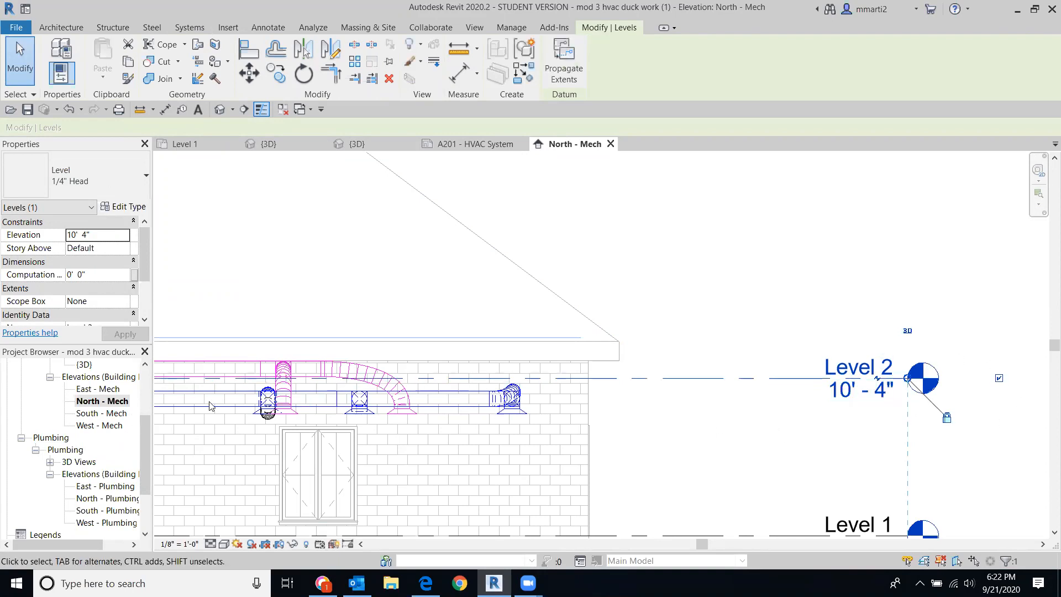
drag(144, 432, 150, 360)
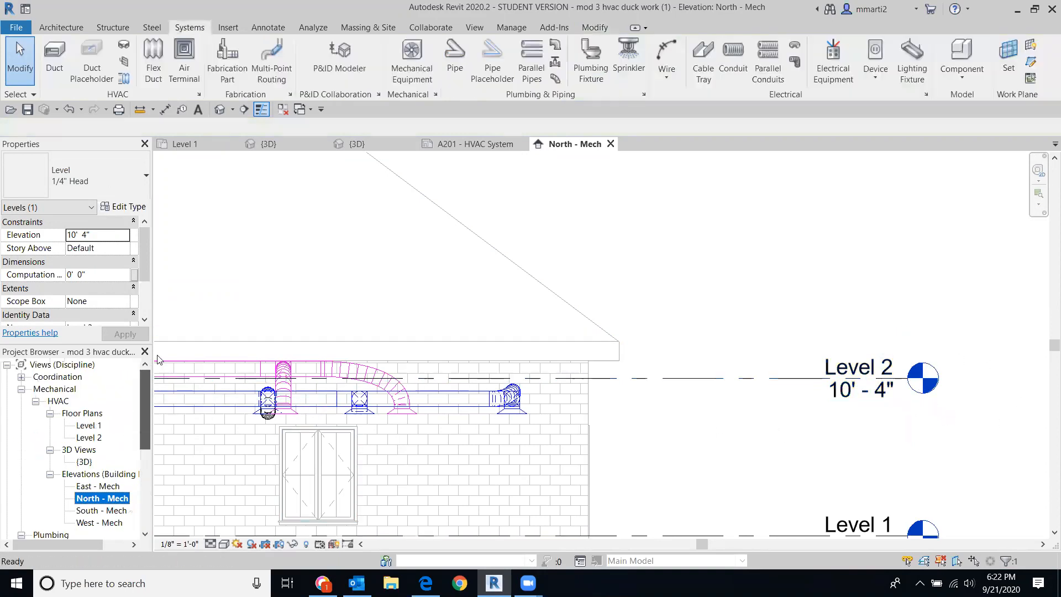
drag(145, 430, 148, 519)
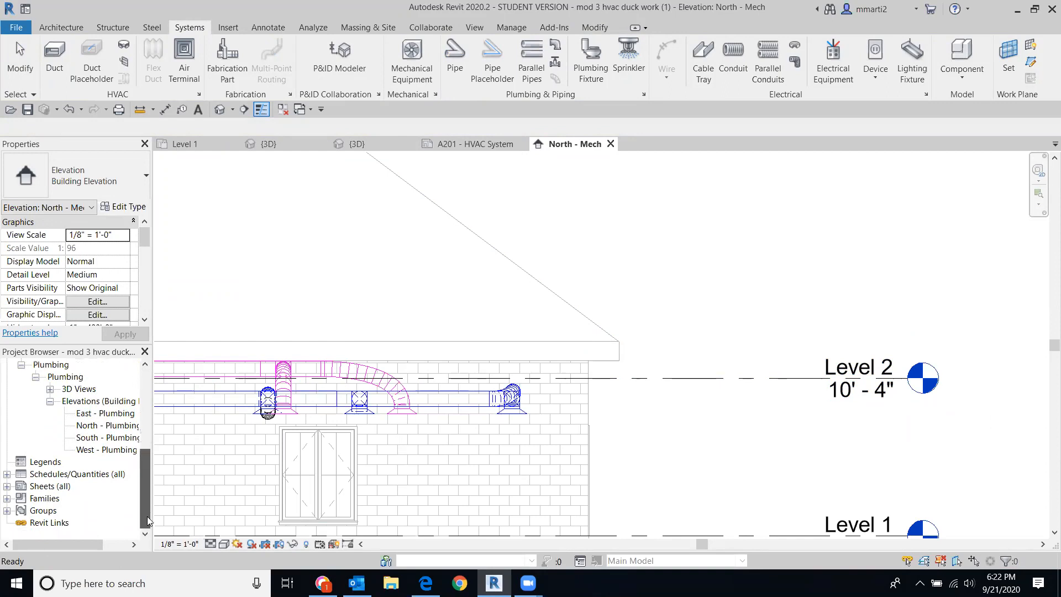
Step: Review the A201 - HVAC System sheet, then switch to the North - Plumbing elevation
click(7, 486)
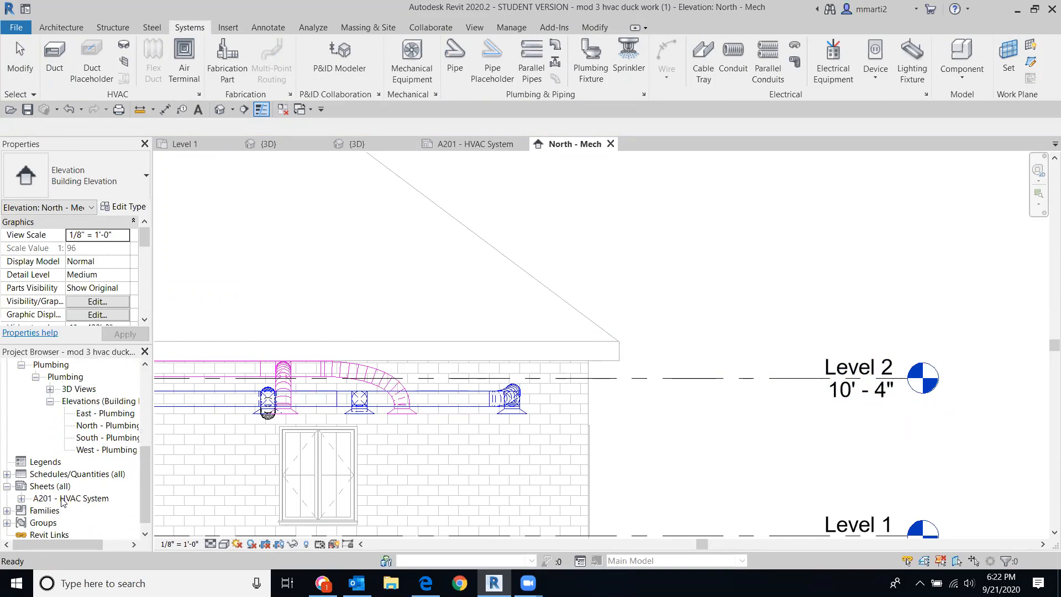
double_click(76, 499)
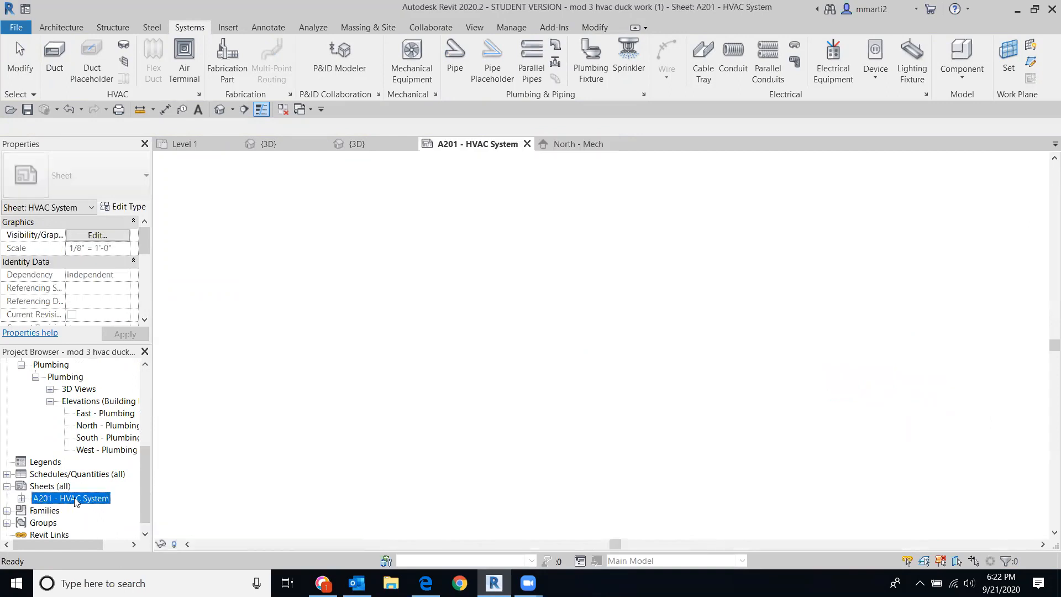
scroll(452, 396, up, 4)
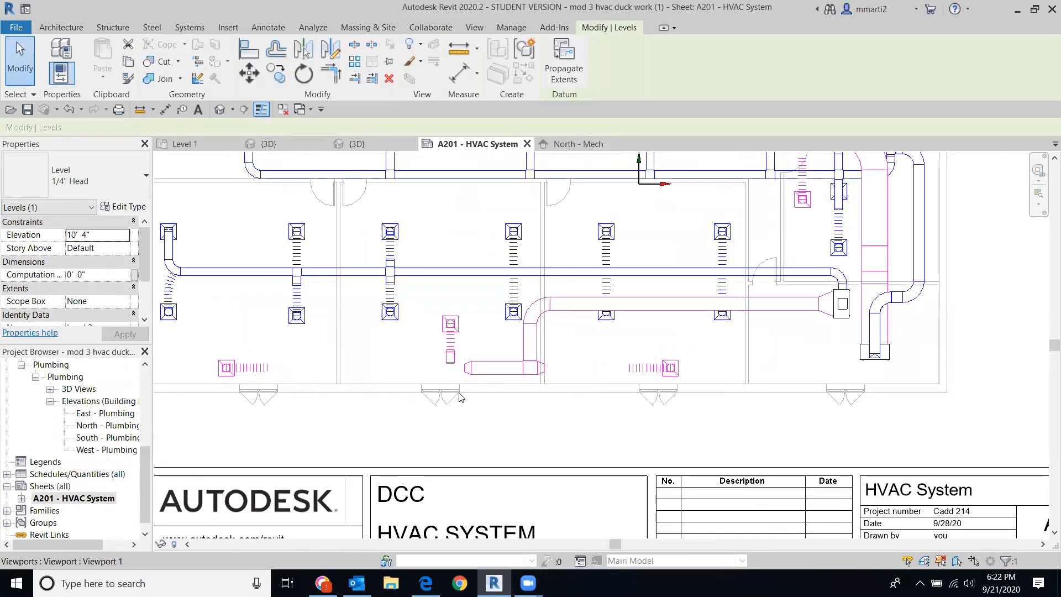
scroll(795, 336, down, 3)
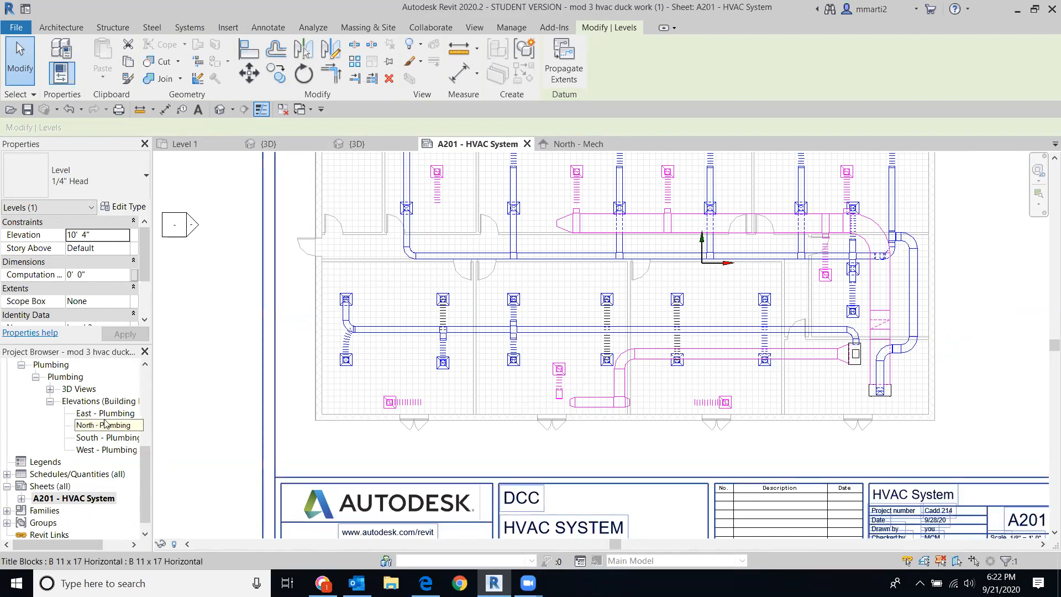
drag(148, 460, 147, 495)
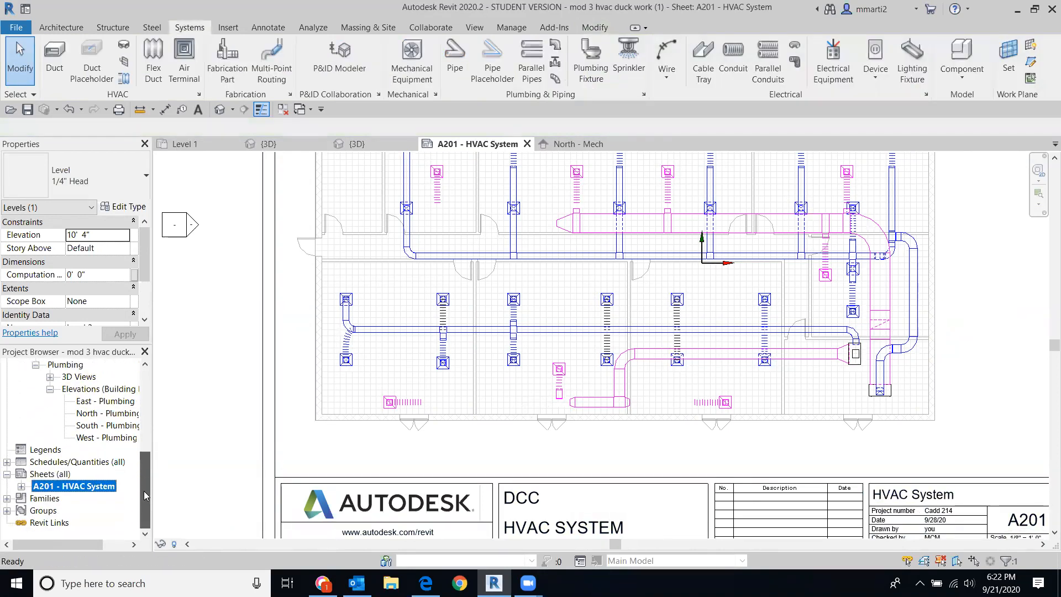
double_click(107, 414)
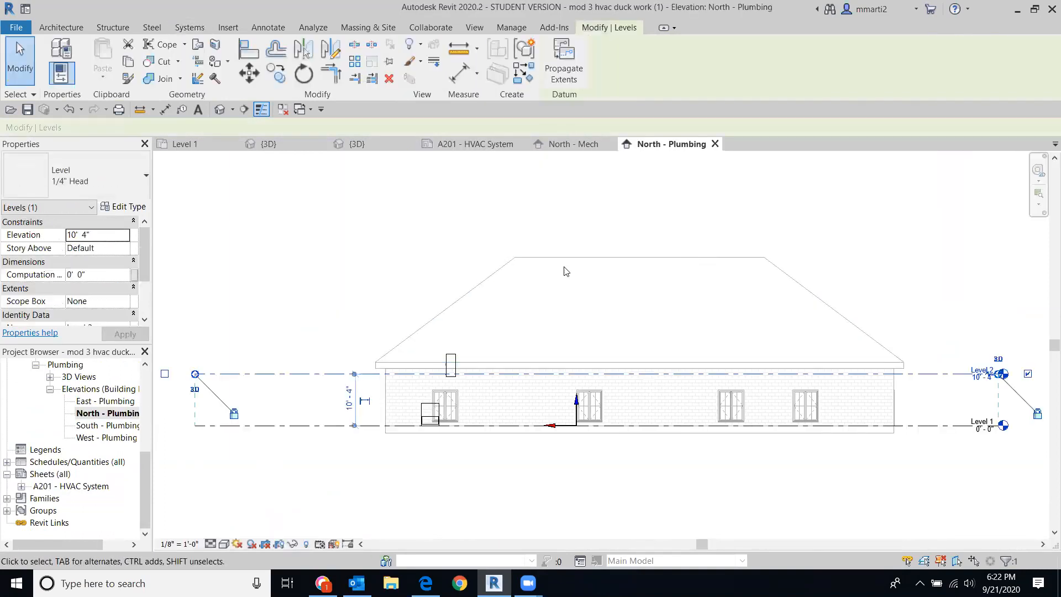
drag(148, 468, 147, 399)
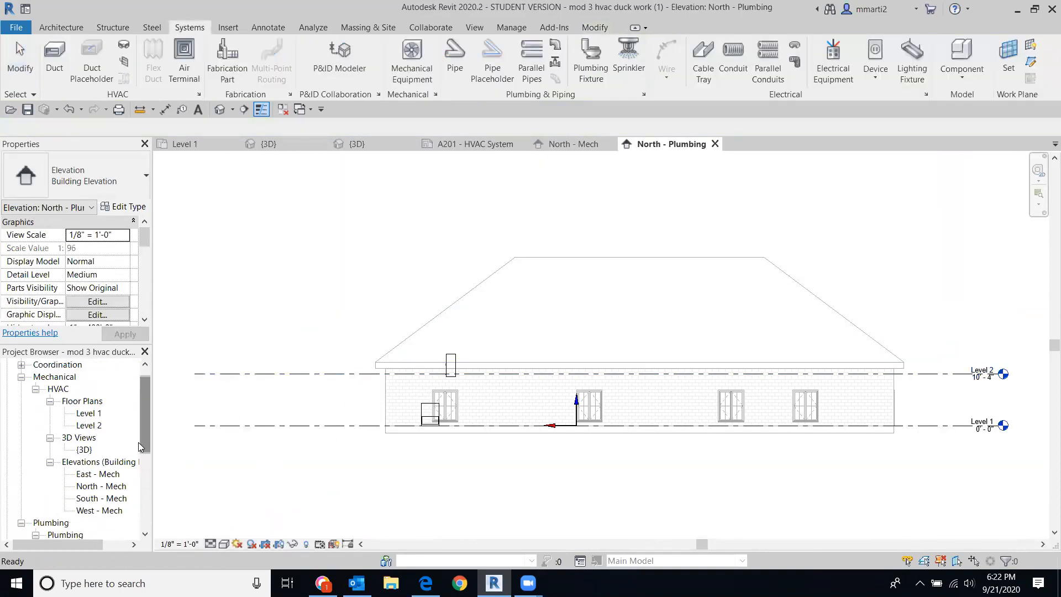
Step: In the North - Mech elevation, set Level 2 to 11' - 0"
double_click(96, 485)
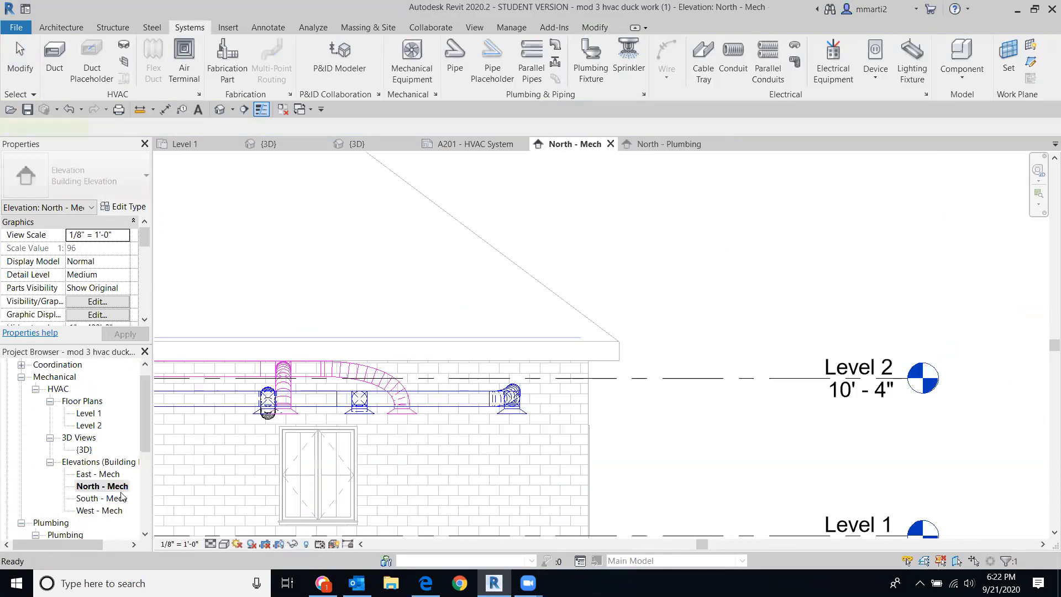
click(943, 409)
scroll(907, 381, up, 3)
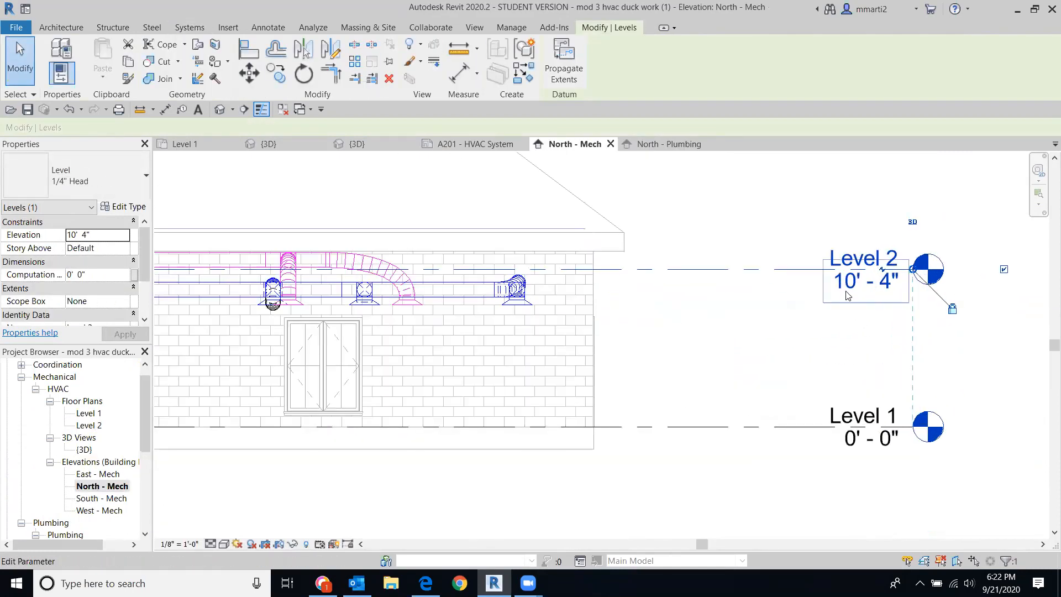
click(848, 296)
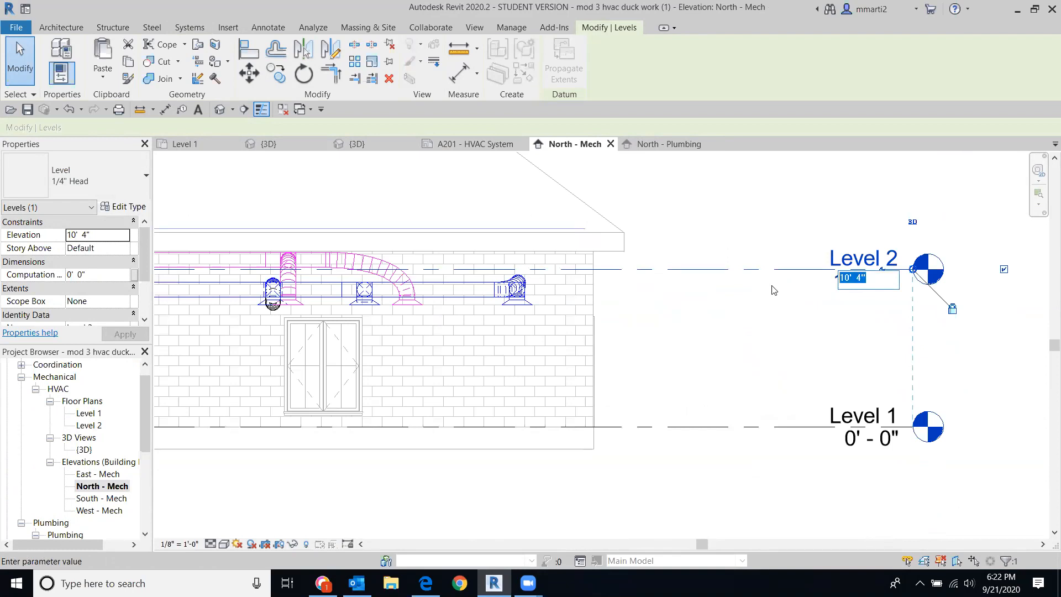
text(11)
key(Return)
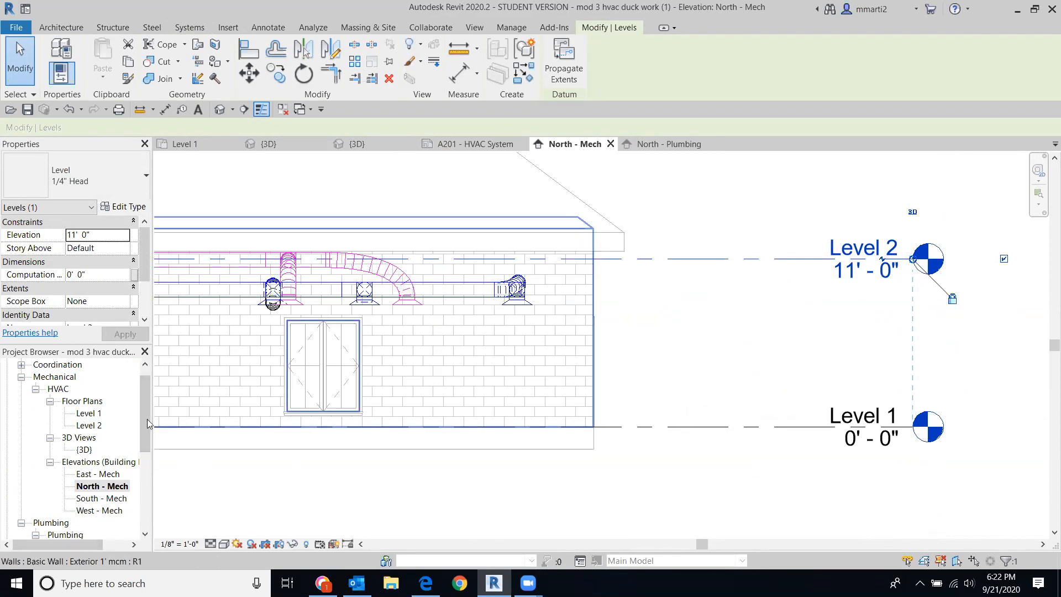
key(Escape)
Step: Return to the A201 - HVAC System sheet
drag(145, 420, 145, 514)
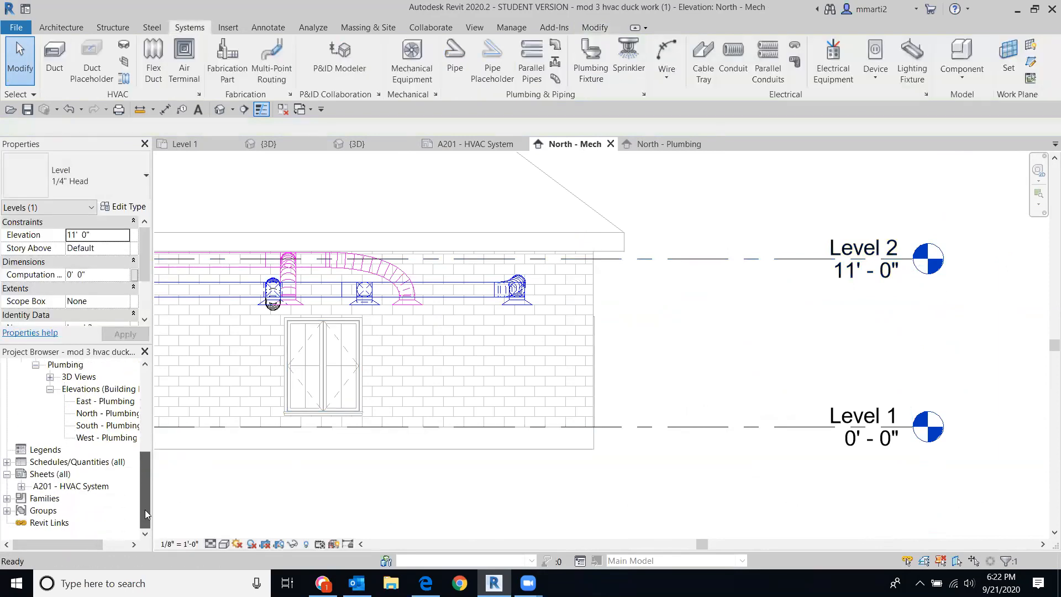
double_click(96, 487)
scroll(848, 443, down, 3)
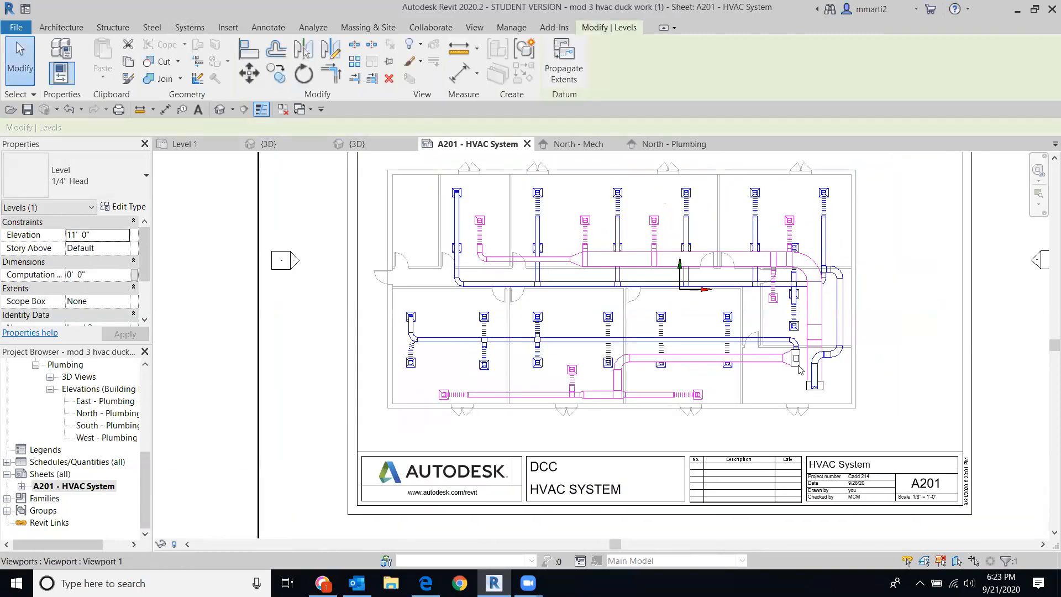
scroll(879, 412, down, 3)
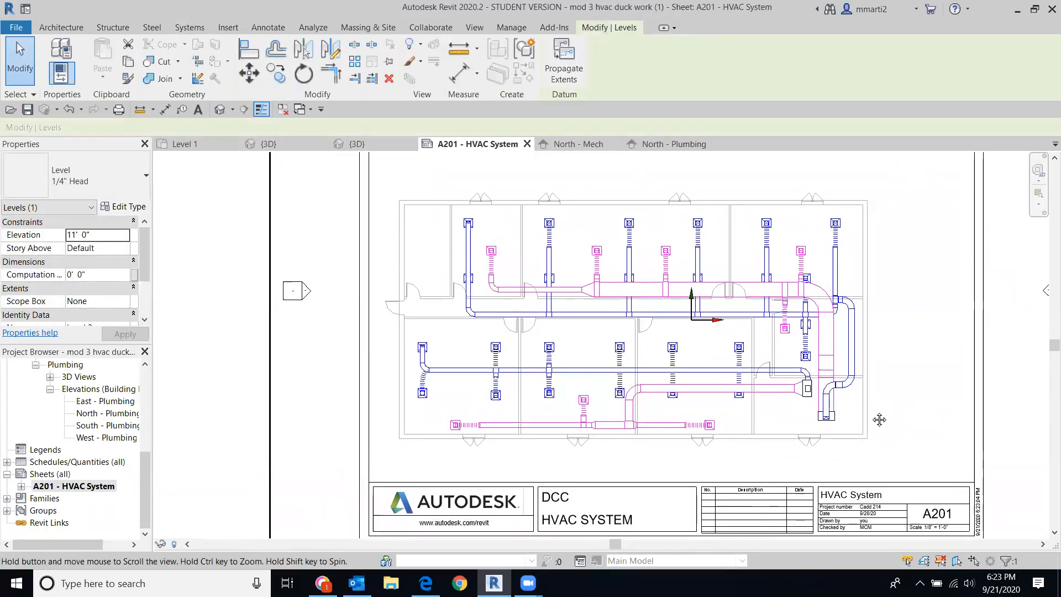
middle_drag(873, 409, 771, 388)
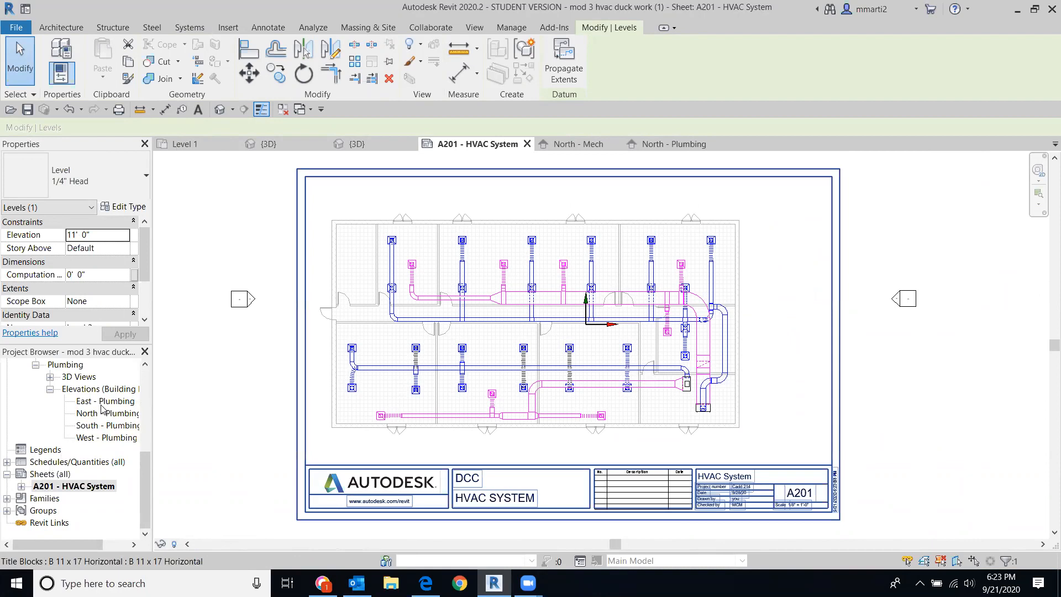
drag(147, 481, 149, 441)
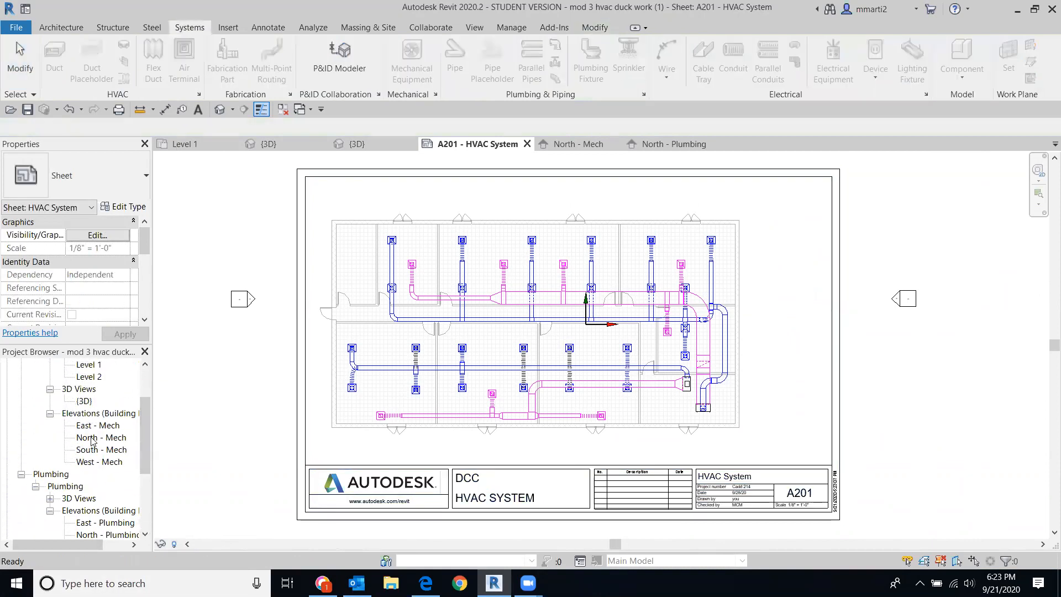
Step: Compare the East - Mech elevation, then return to North - Mech with Level 2 at 11' - 0"
double_click(88, 438)
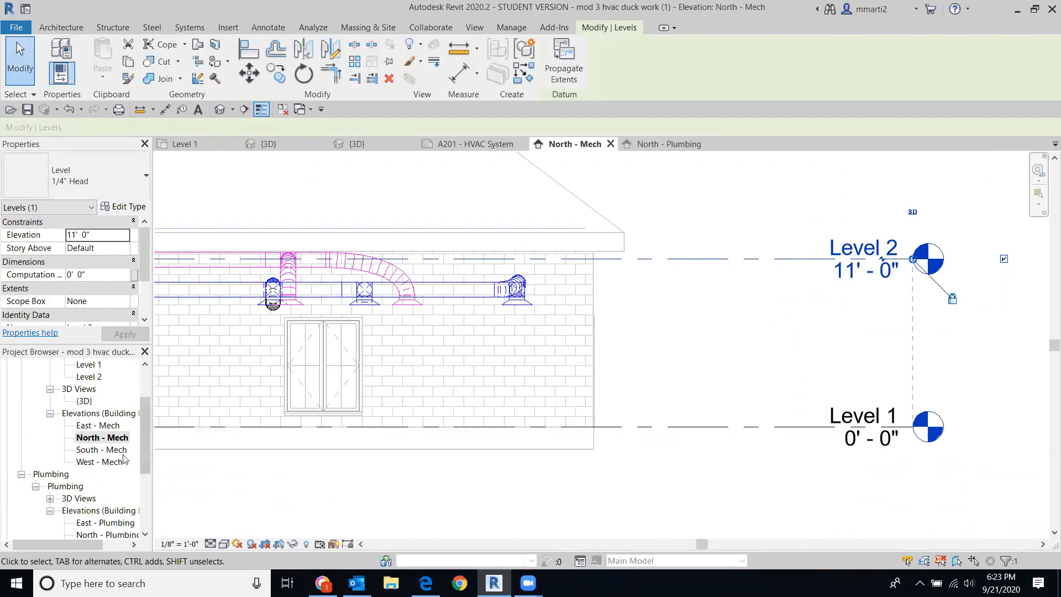
double_click(98, 425)
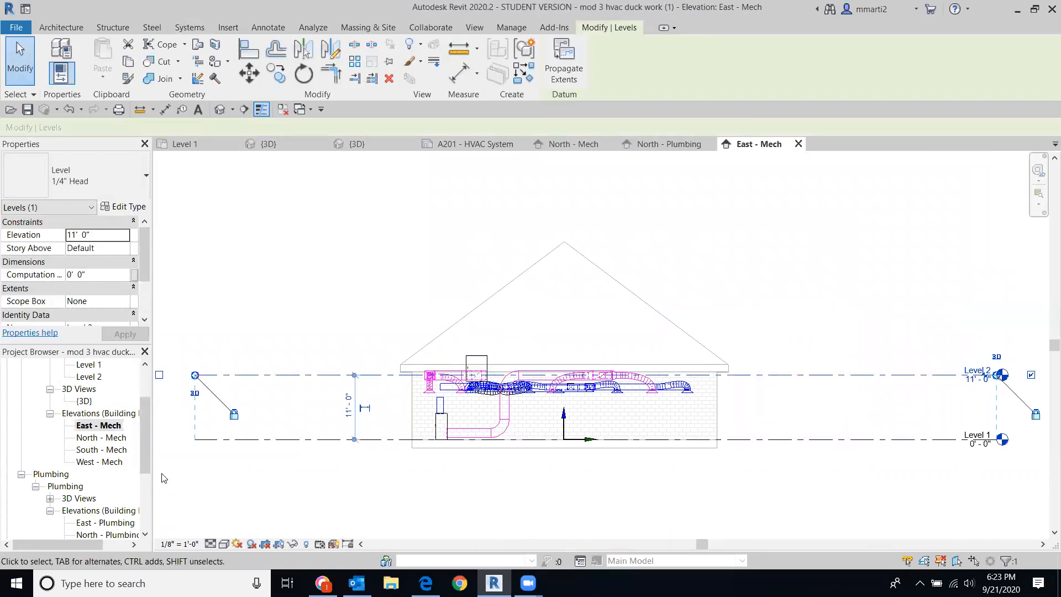
double_click(84, 438)
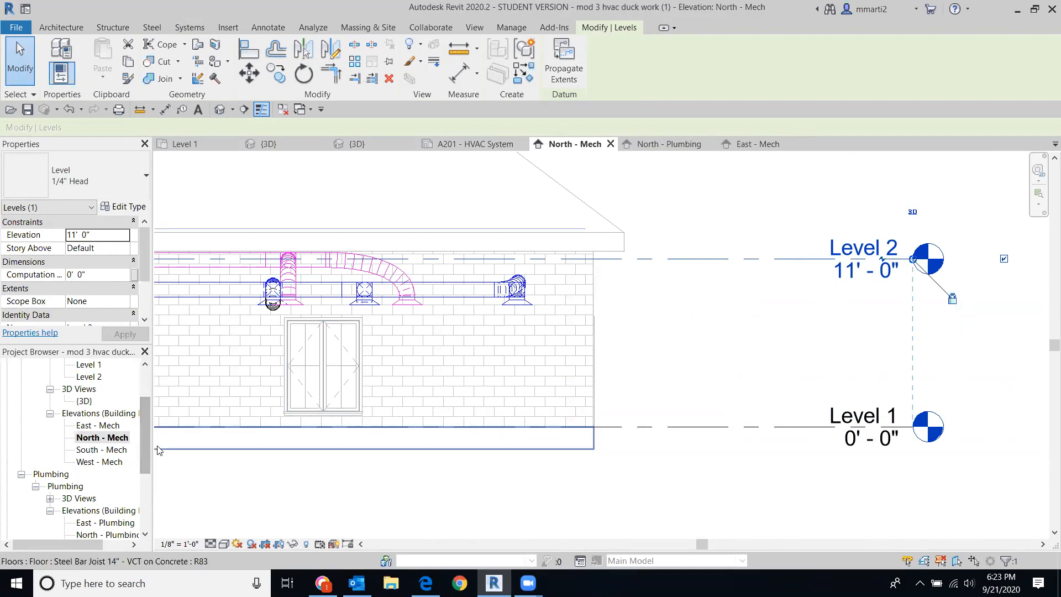
drag(145, 463, 147, 523)
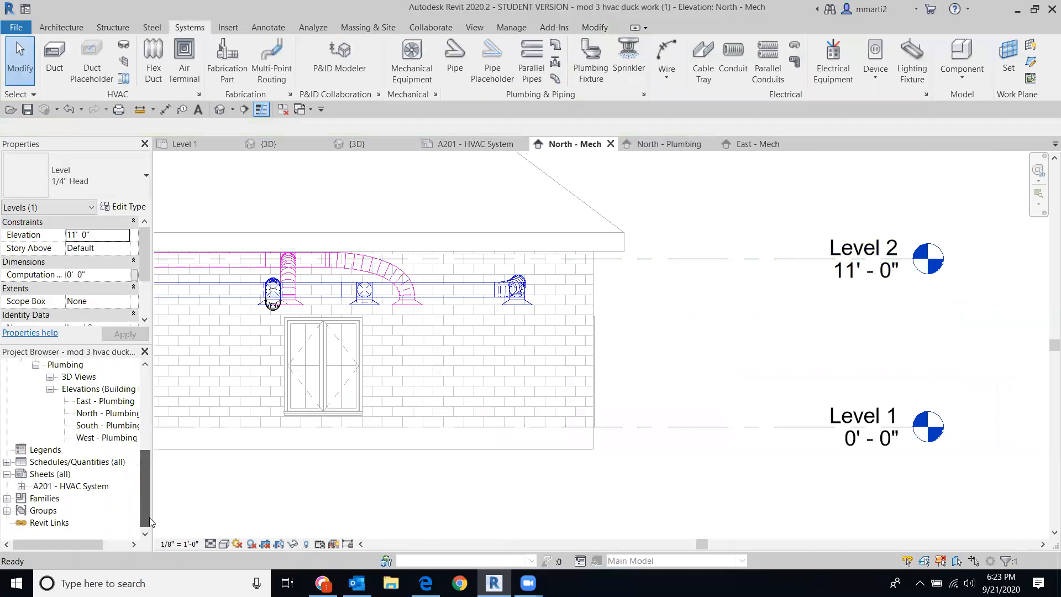
mouse_move(140, 456)
mouse_down()
mouse_move(140, 471)
mouse_move(147, 411)
mouse_move(143, 474)
mouse_up()
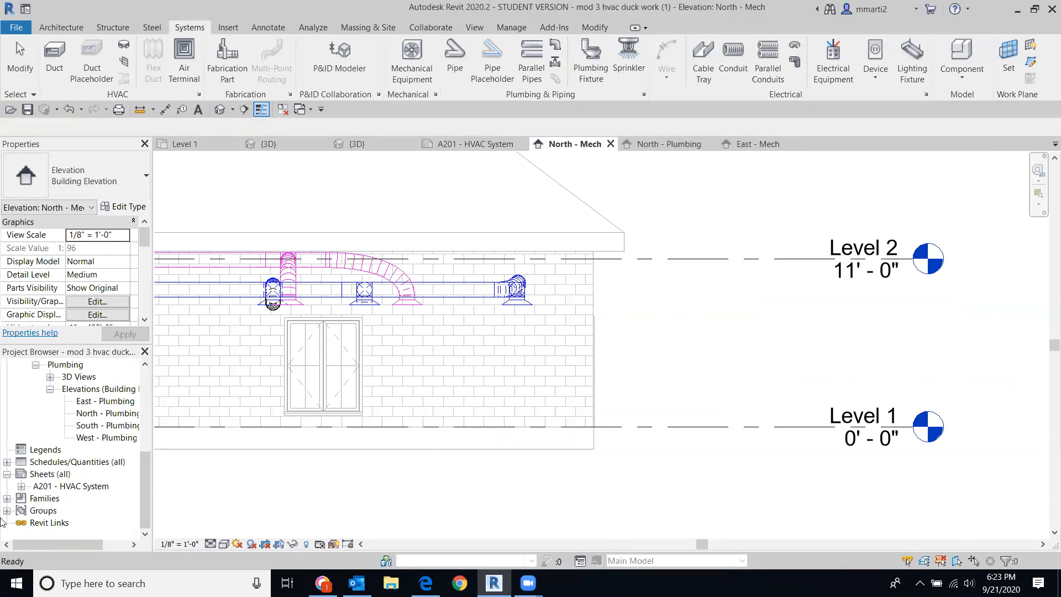
right_click(43, 476)
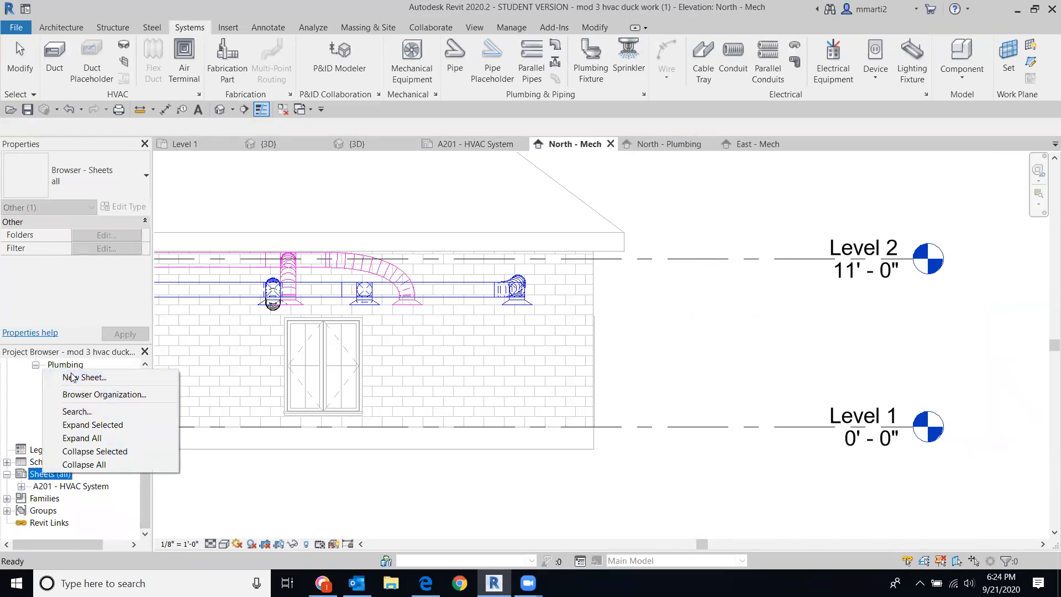
Step: Add a new B 11 x 17 Horizontal sheet A202 and set its title-block name to 'HVAC North Elevation'
click(71, 375)
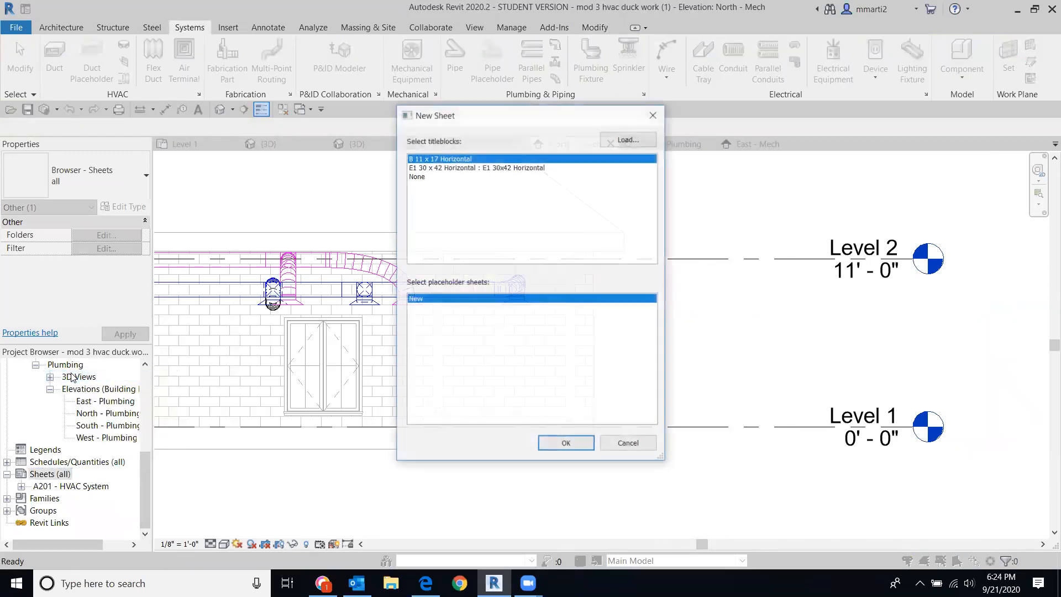
double_click(465, 158)
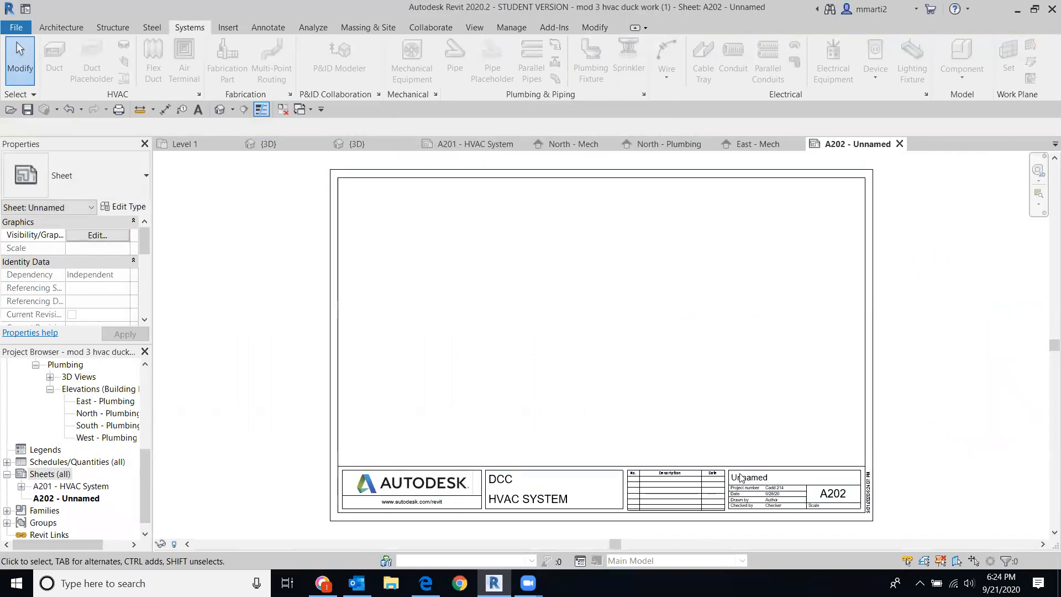
click(743, 478)
click(746, 478)
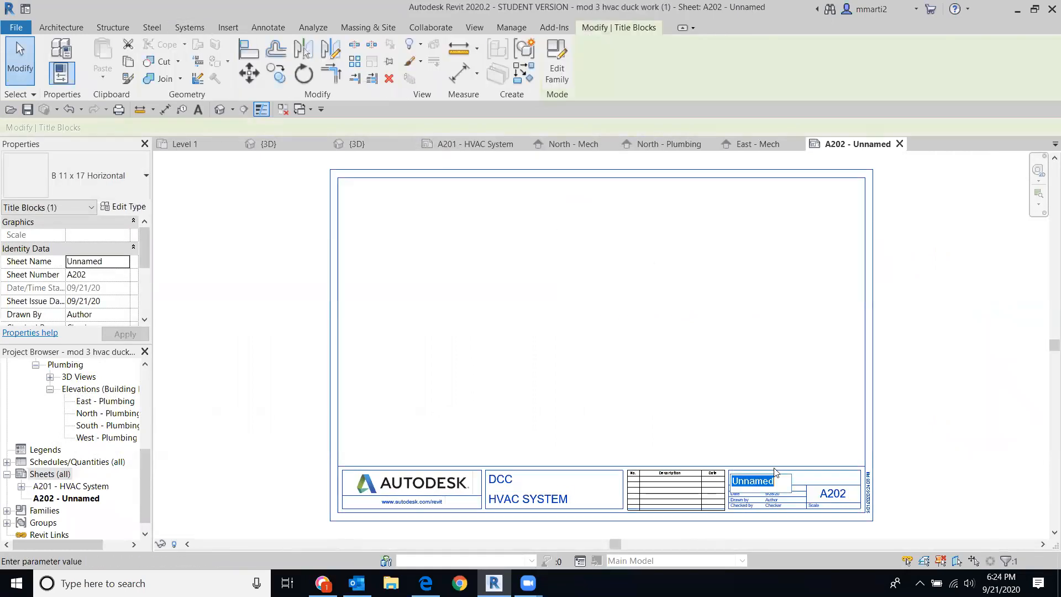
text(HVAC )
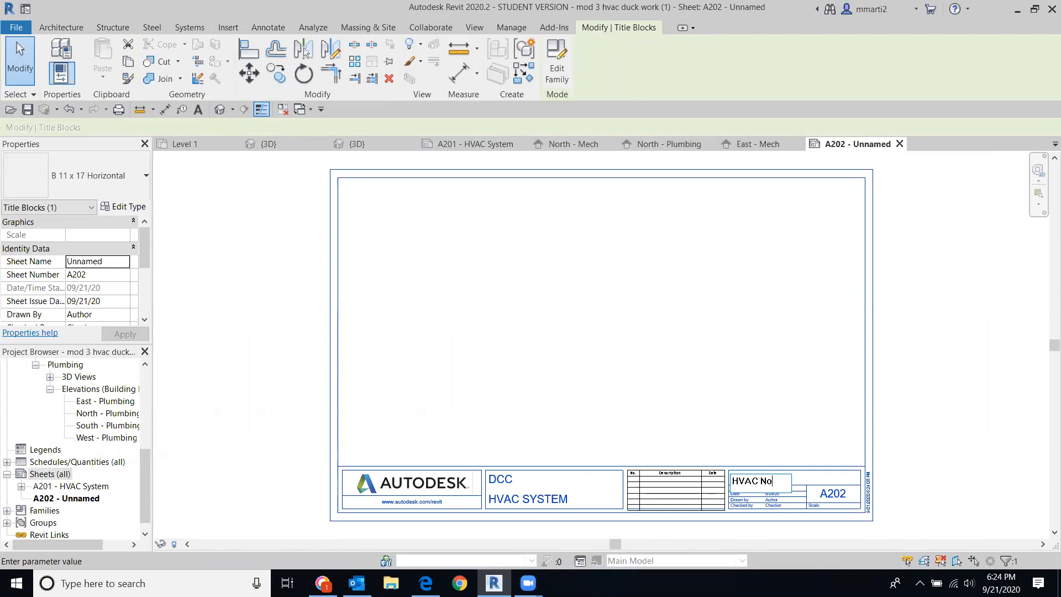
text(North Elevation)
click(976, 397)
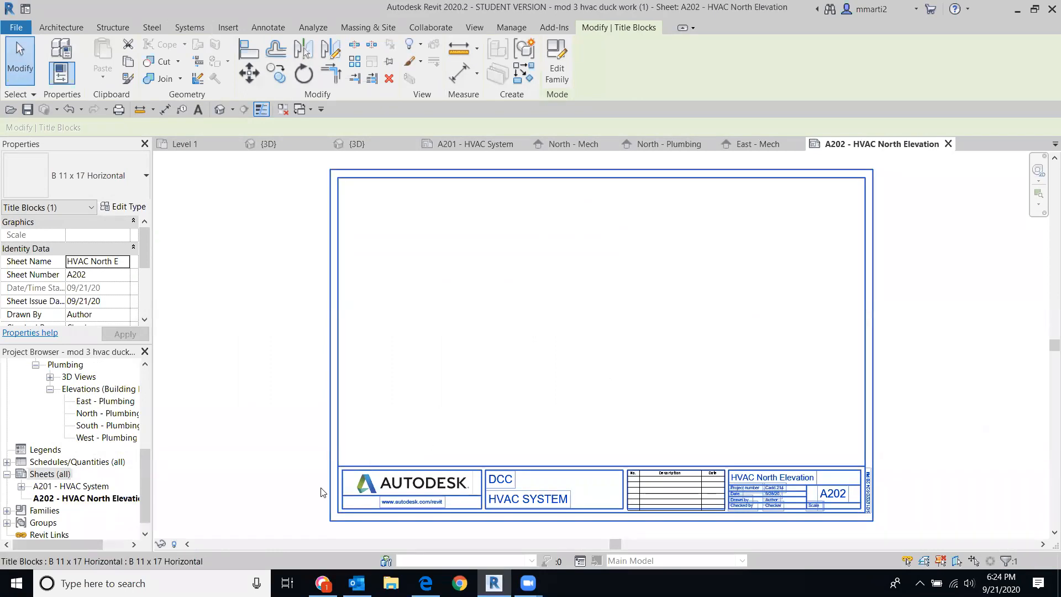
drag(143, 473, 151, 407)
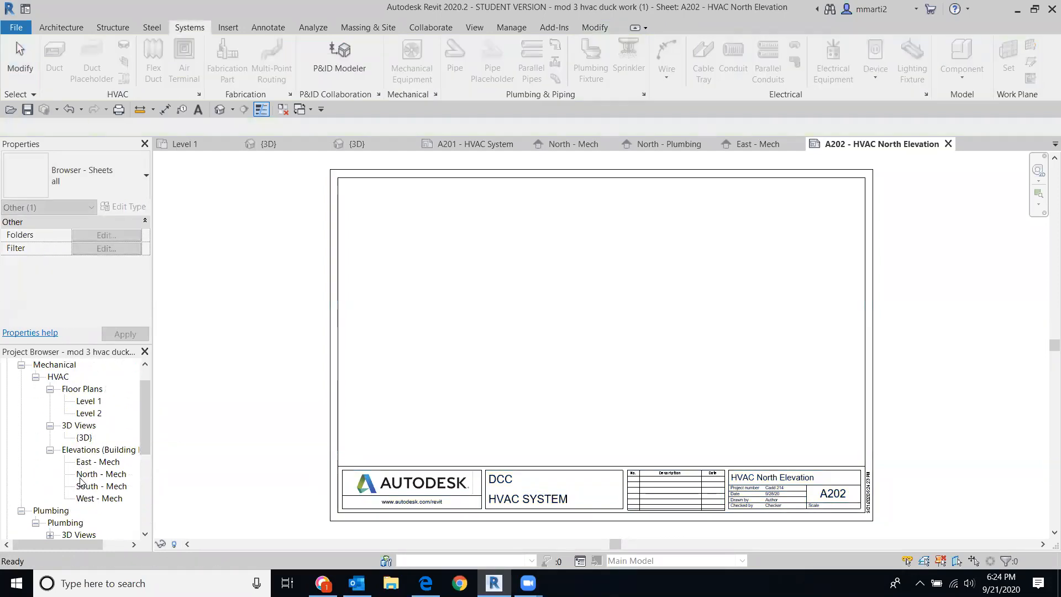
Step: Place the North - Mech elevation viewport on sheet A202 and shift it slightly left
drag(80, 476, 337, 386)
click(590, 322)
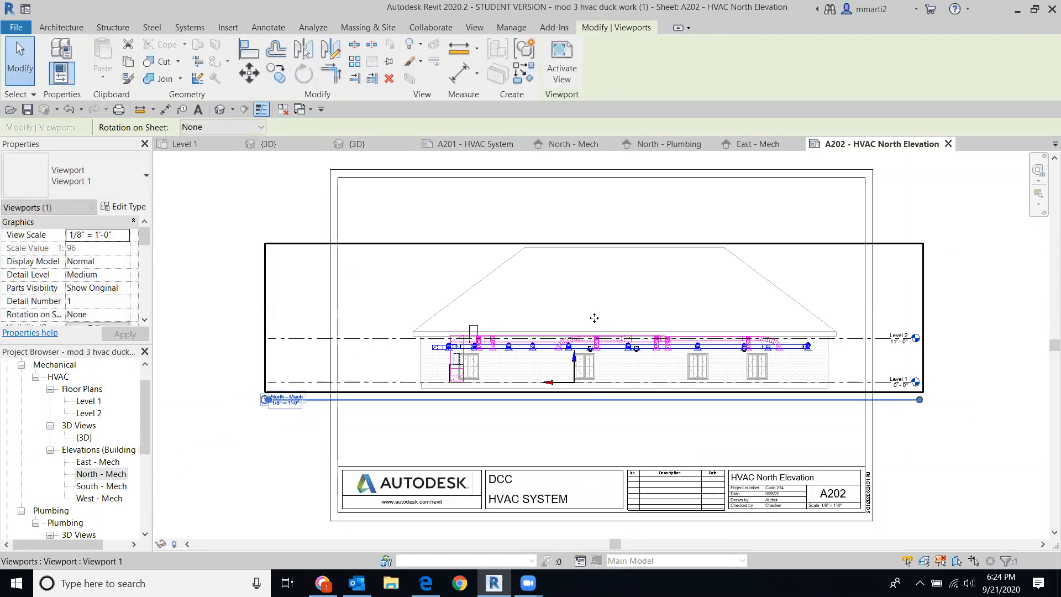
drag(639, 307, 616, 306)
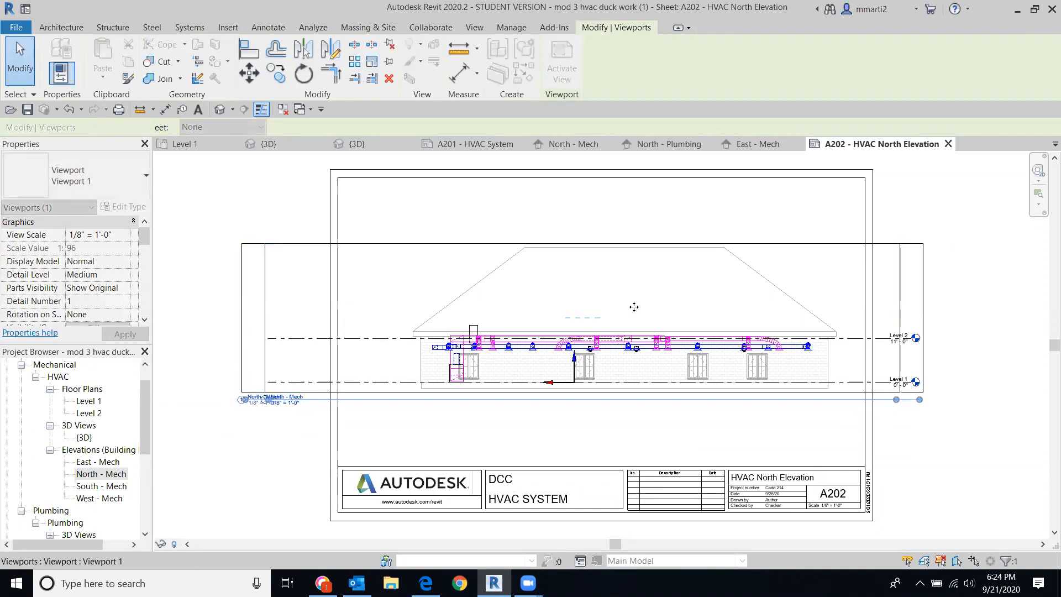
key(Escape)
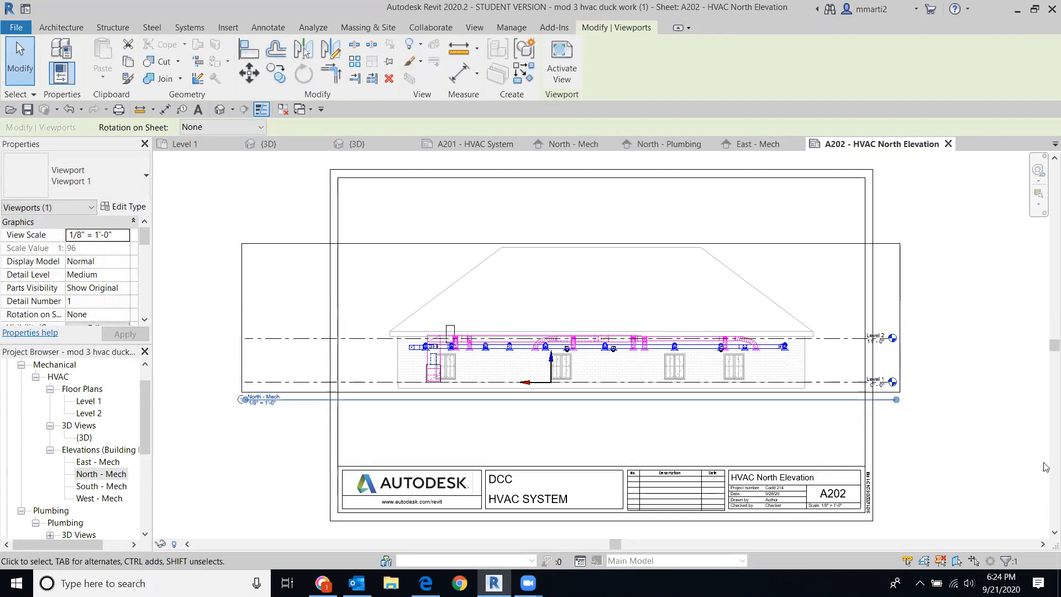
key(Escape)
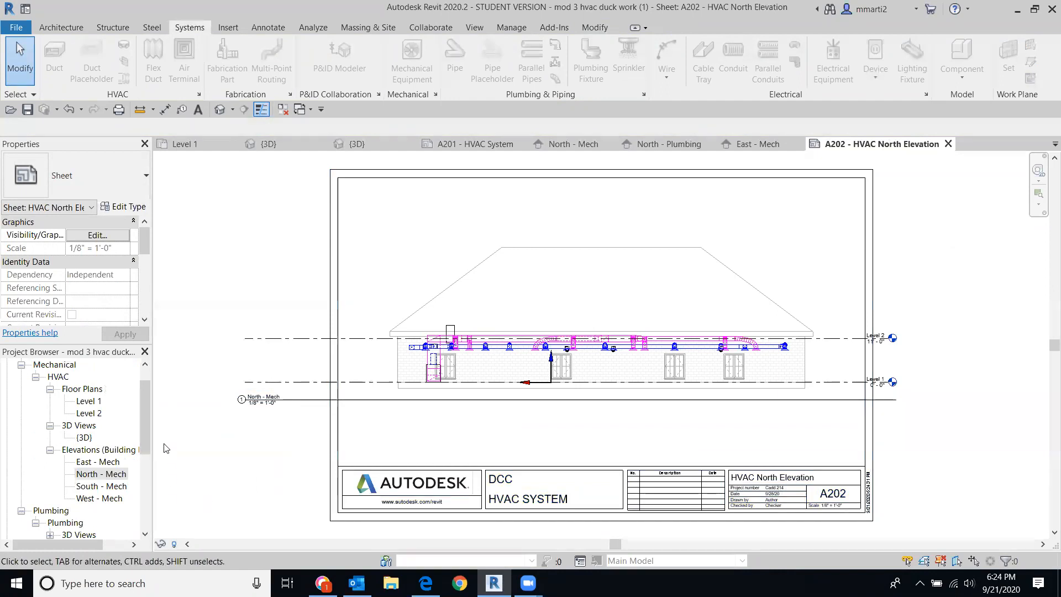
Step: Shorten the North - Mech viewport title line so it fits under the drawing
scroll(959, 343, down, 2)
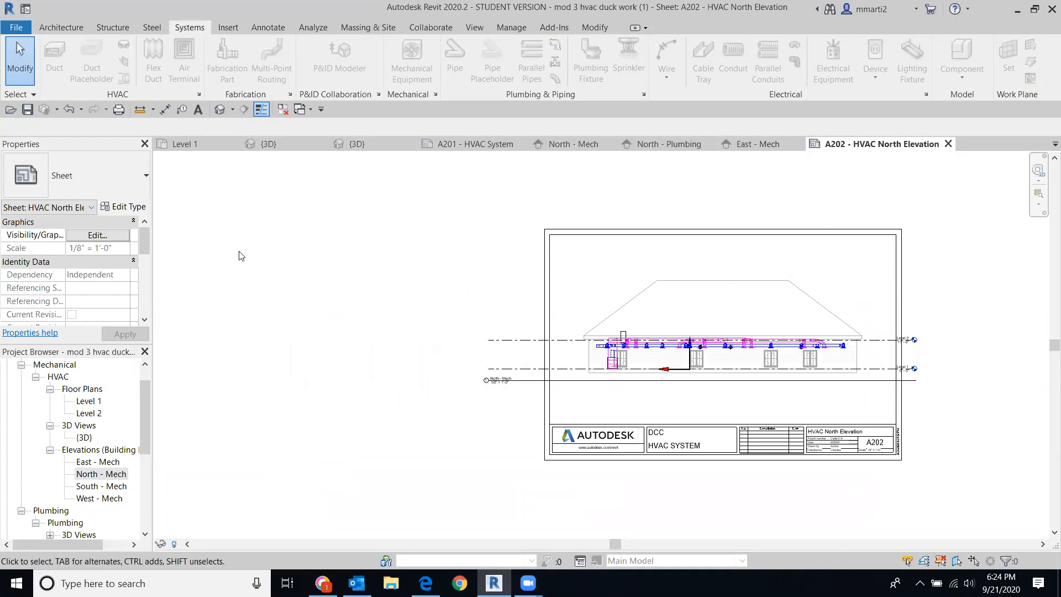
drag(499, 386, 603, 388)
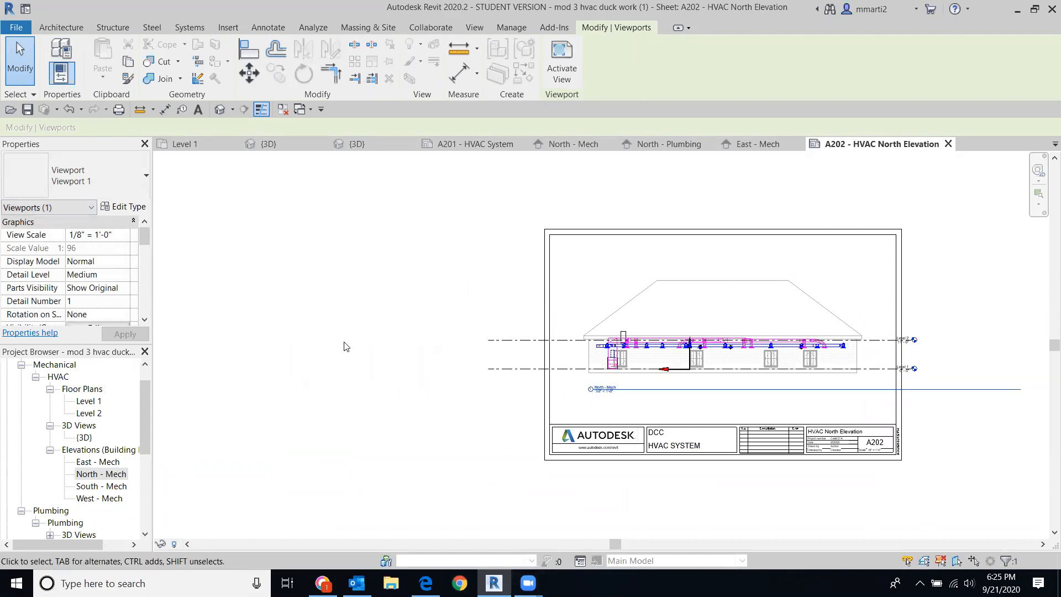
click(601, 292)
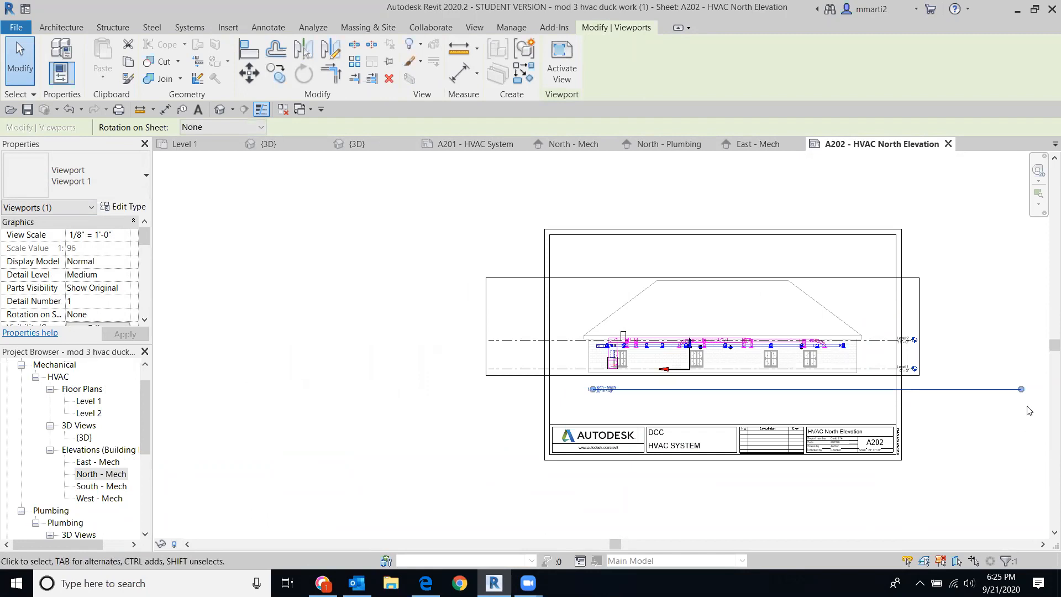
drag(1021, 389, 620, 415)
click(433, 447)
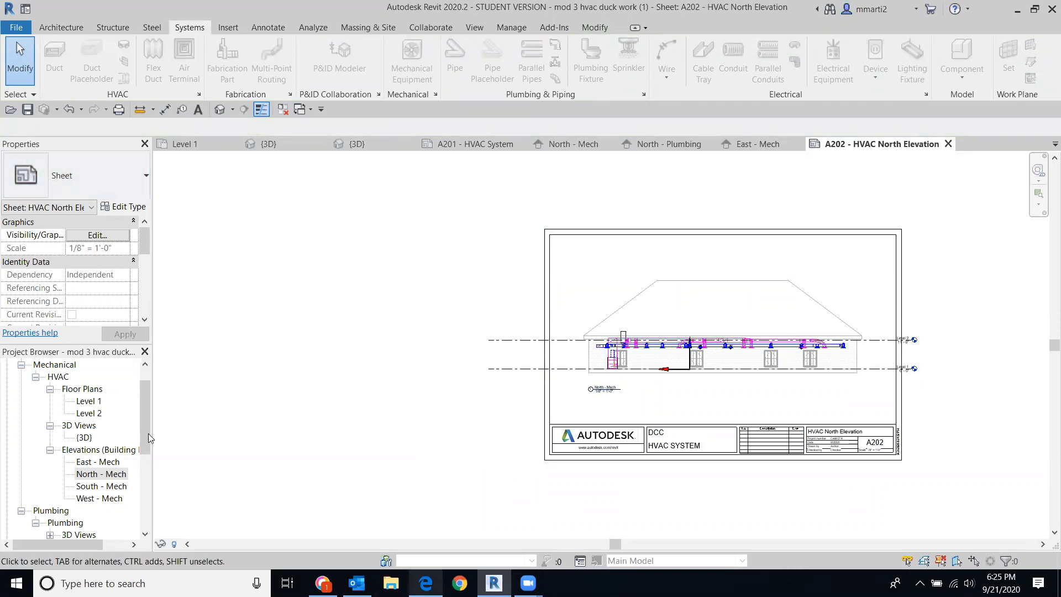
double_click(92, 475)
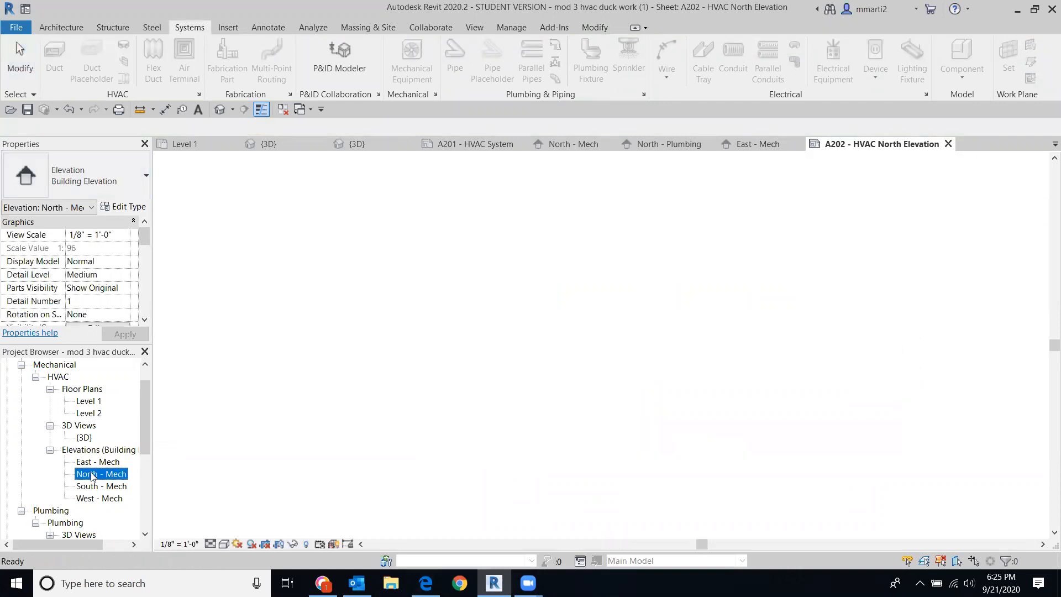
Step: In the North - Mech elevation, pull the Level 2 line end in toward the building
scroll(939, 435, down, 4)
middle_drag(939, 435, 1045, 400)
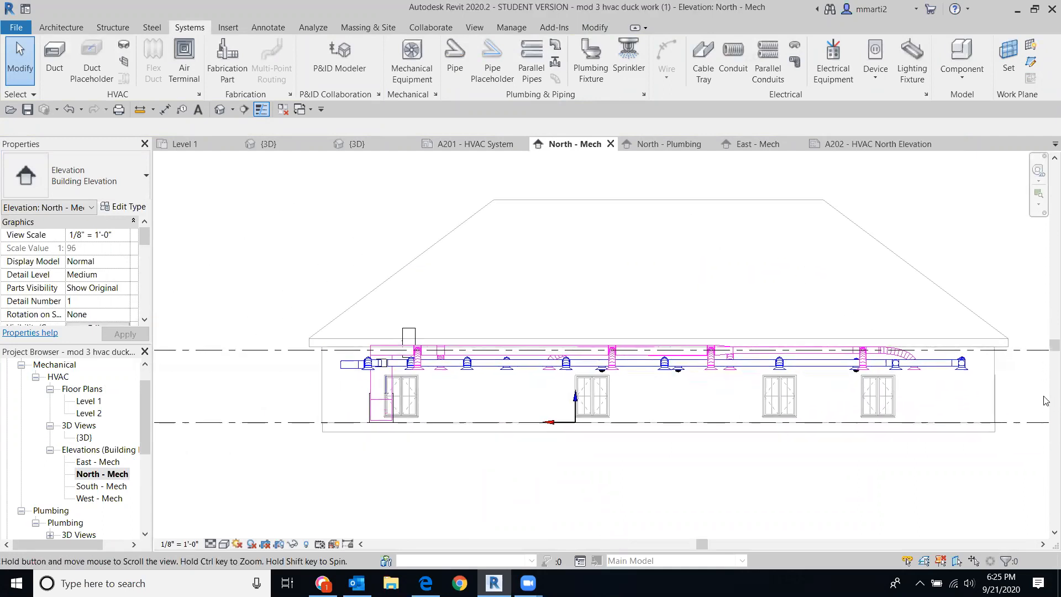
scroll(1034, 398, down, 3)
click(467, 366)
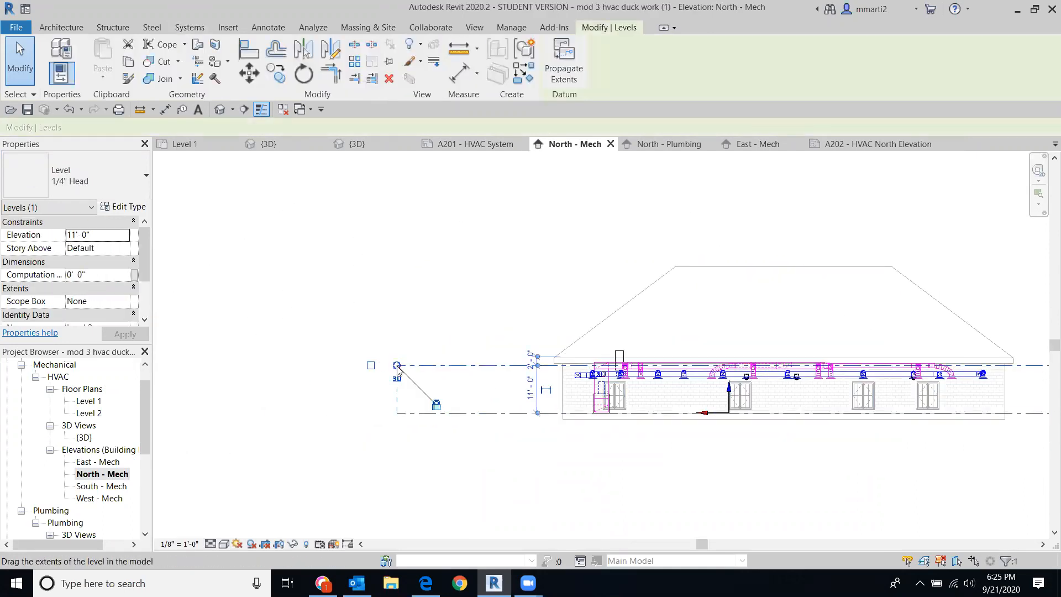
drag(397, 365, 529, 366)
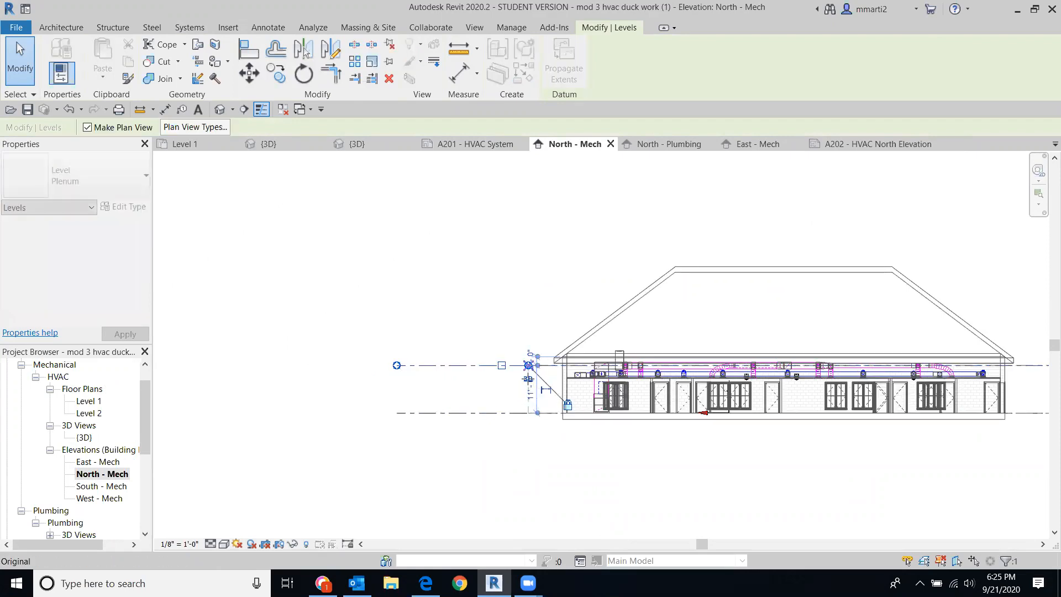
click(510, 482)
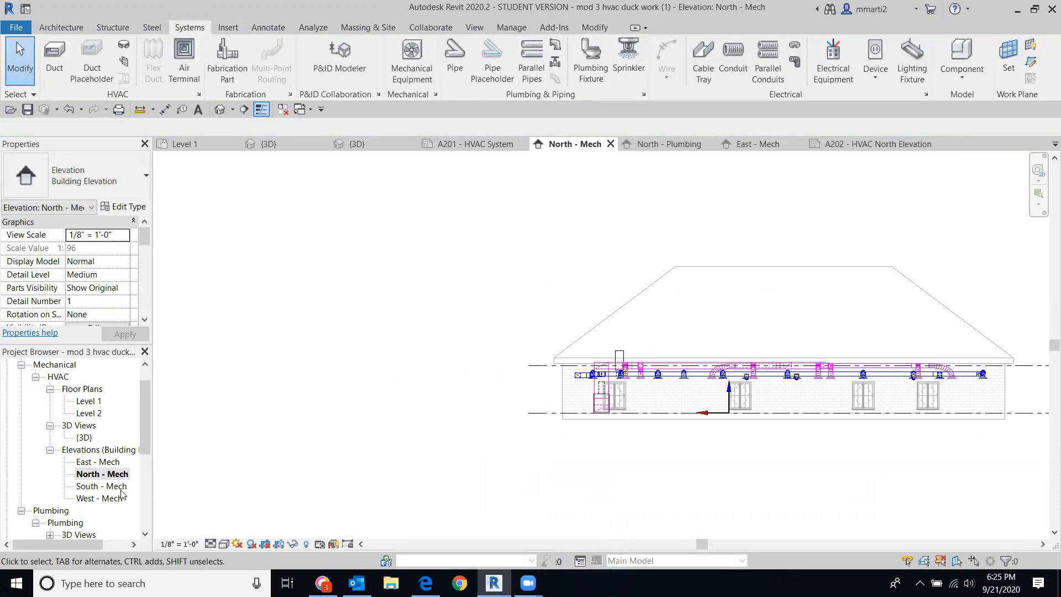
Step: Move the Level 1 and Level 2 heads left so they sit next to the building
middle_drag(879, 474, 527, 440)
scroll(744, 369, up, 3)
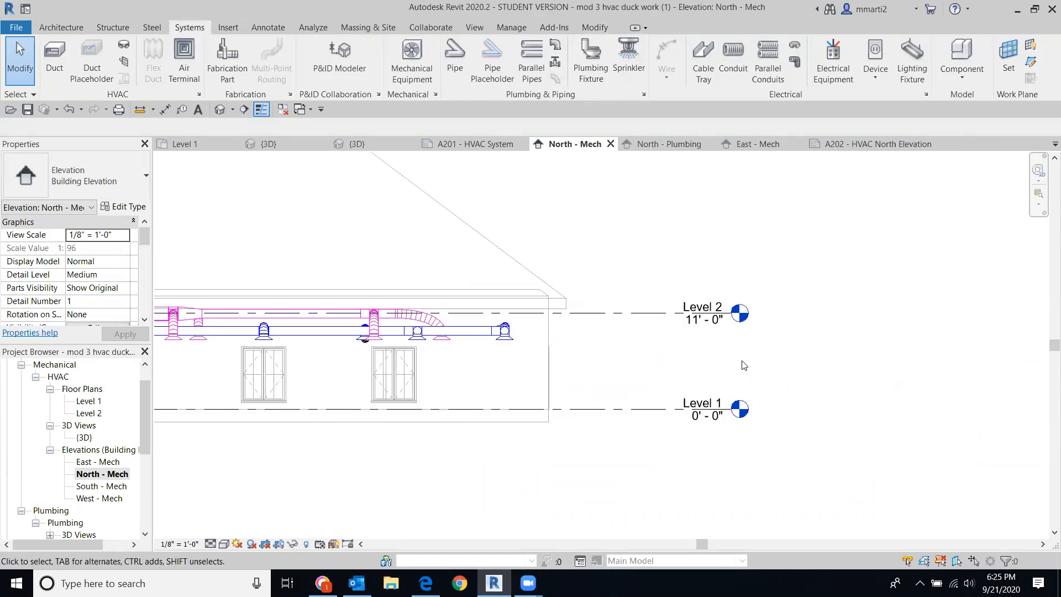
click(669, 319)
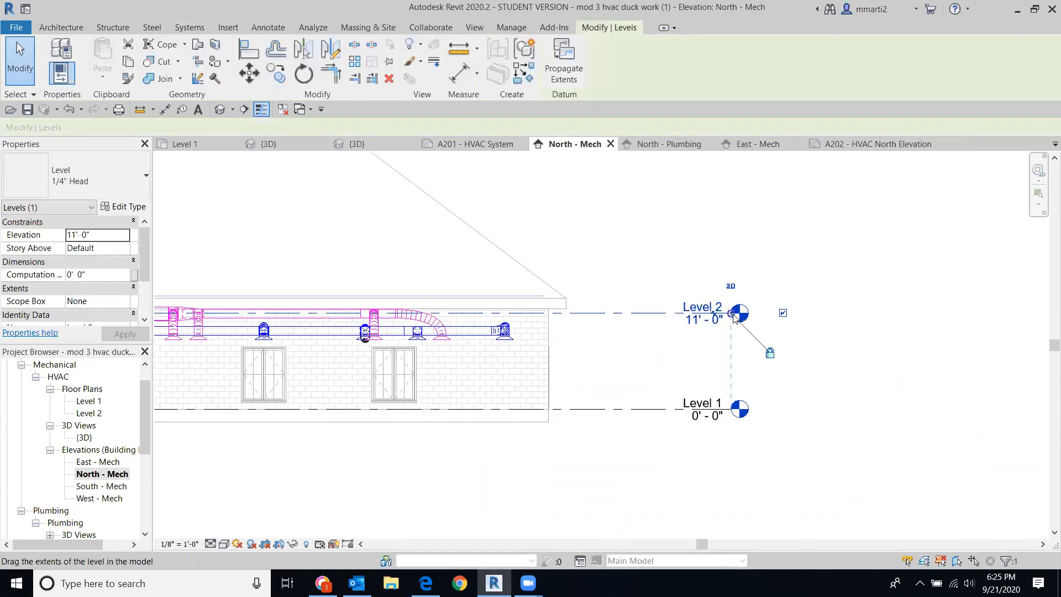
drag(689, 318, 619, 313)
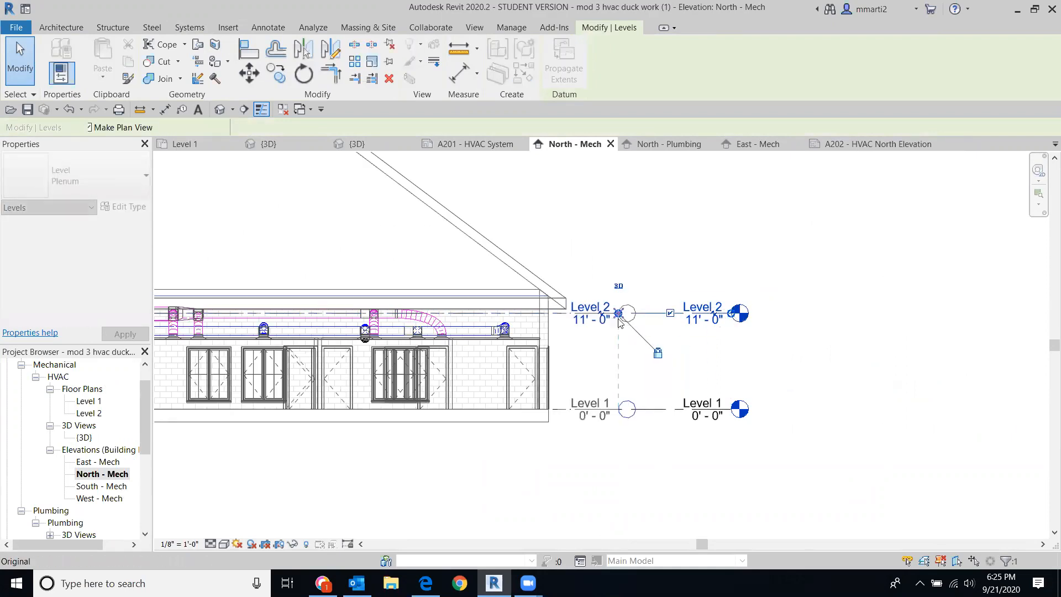
click(575, 448)
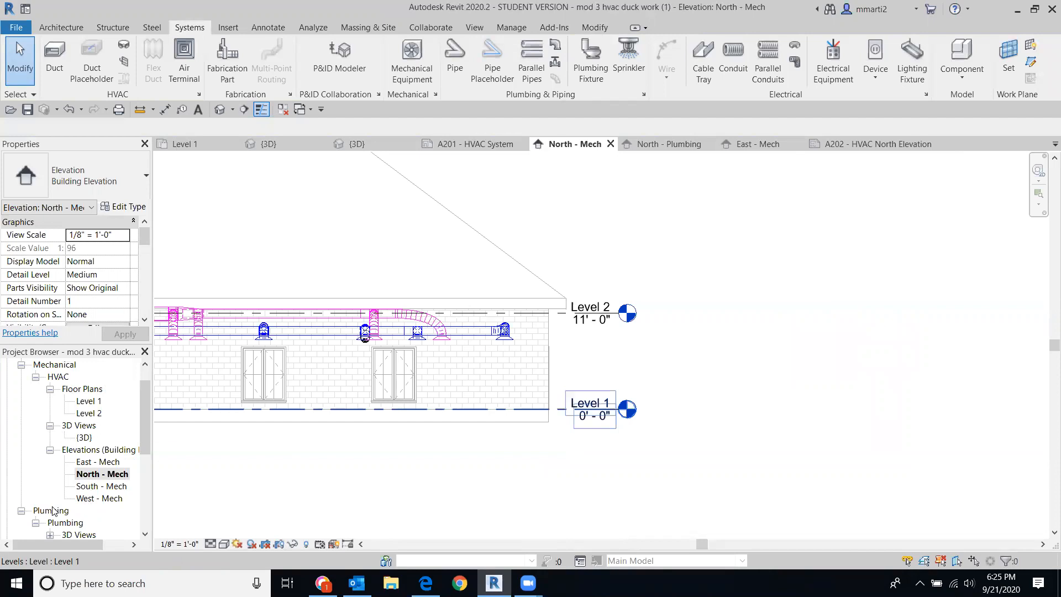
Step: Reopen sheet A202 - HVAC North Elevation from the Project Browser
scroll(48, 492, down, 2)
click(50, 486)
scroll(48, 489, down, 2)
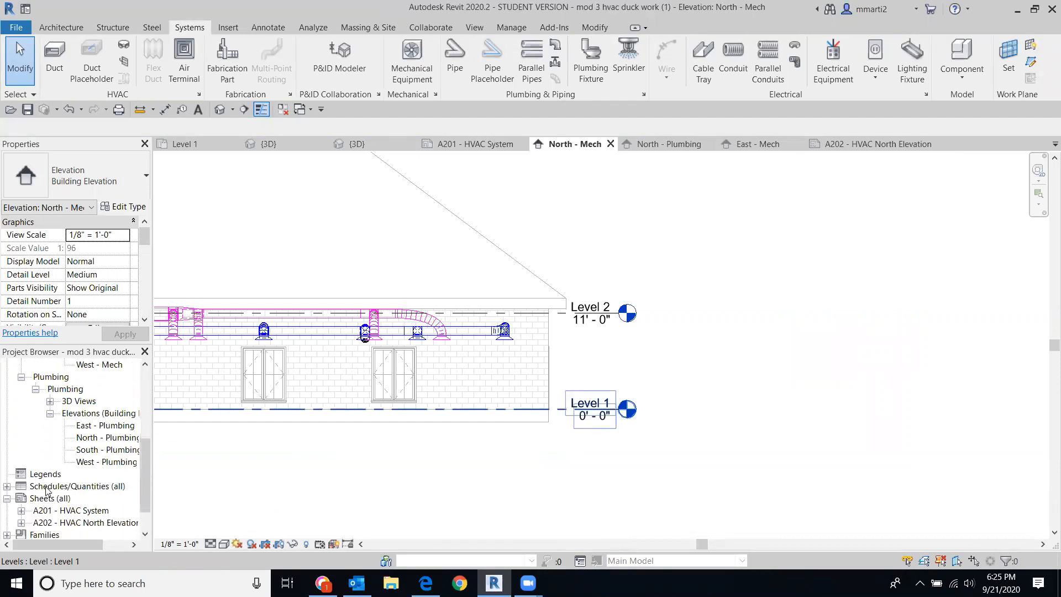
double_click(84, 523)
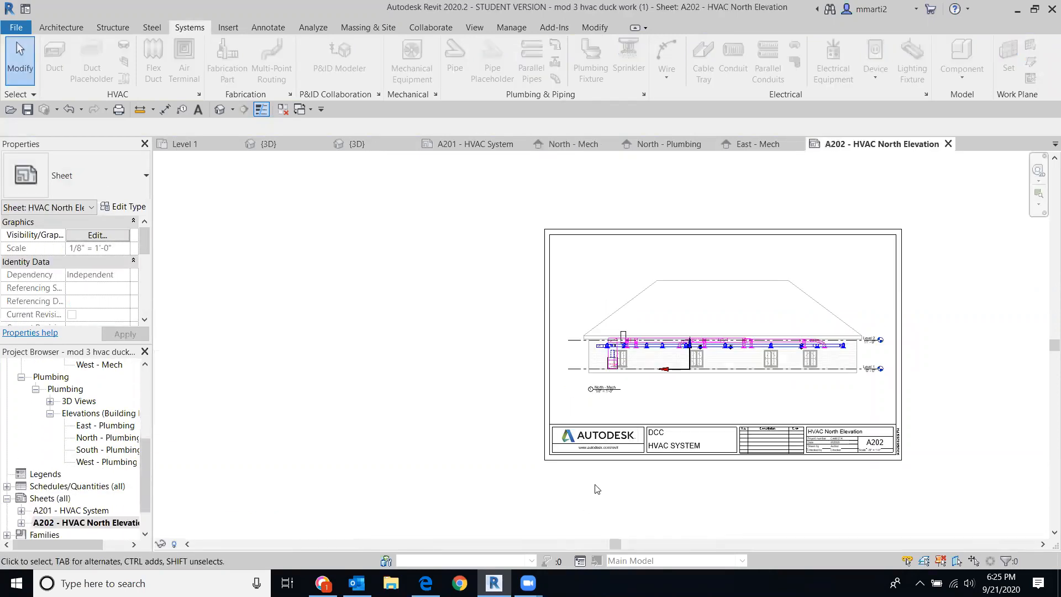
scroll(974, 435, up, 2)
middle_drag(974, 434, 934, 433)
scroll(934, 433, up, 1)
scroll(924, 429, up, 3)
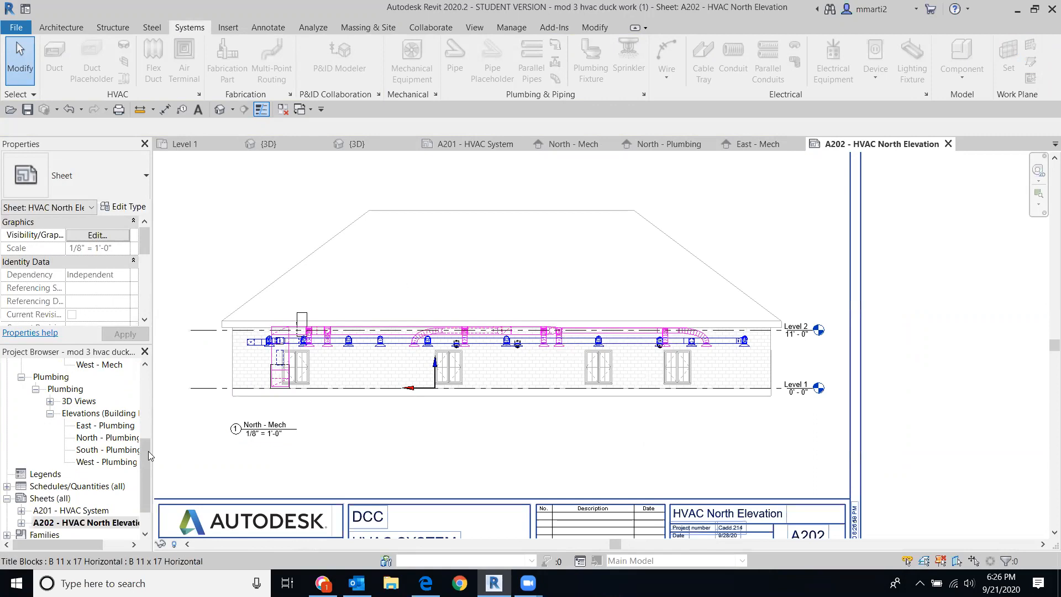
scroll(67, 497, up, 4)
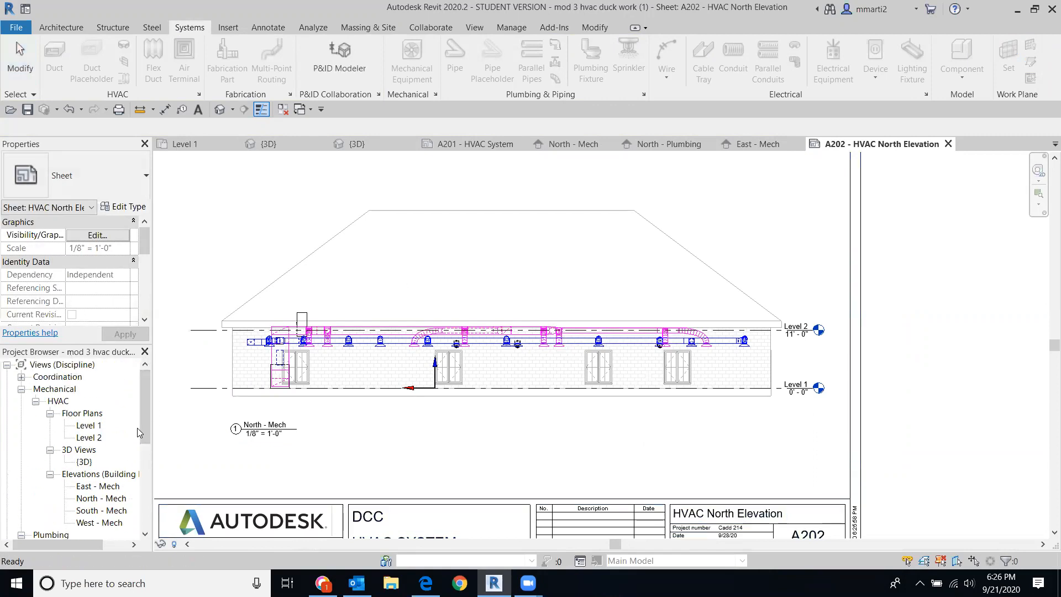
scroll(83, 486, down, 4)
click(87, 486)
Step: Open sheet A201 and append 'Plan' to its Sheet Name in Properties, making it 'HVAC System Plan'
double_click(71, 474)
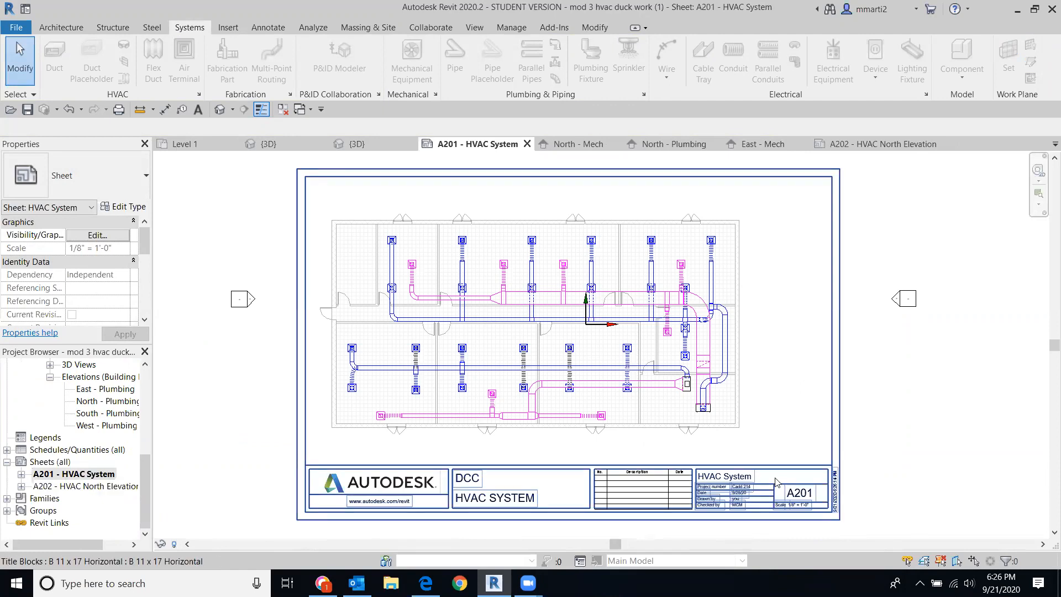
click(750, 478)
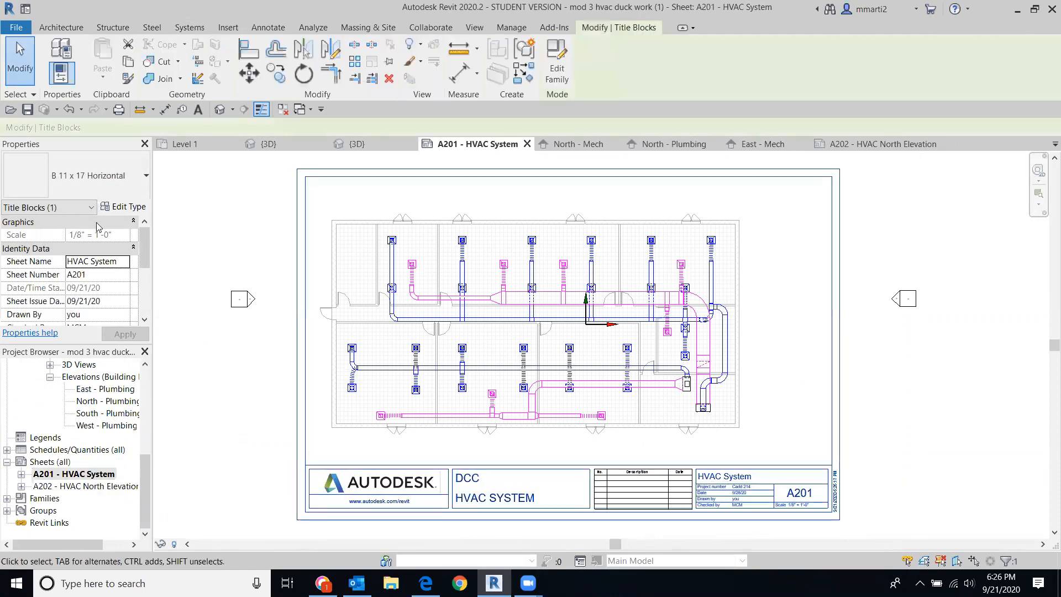
click(121, 264)
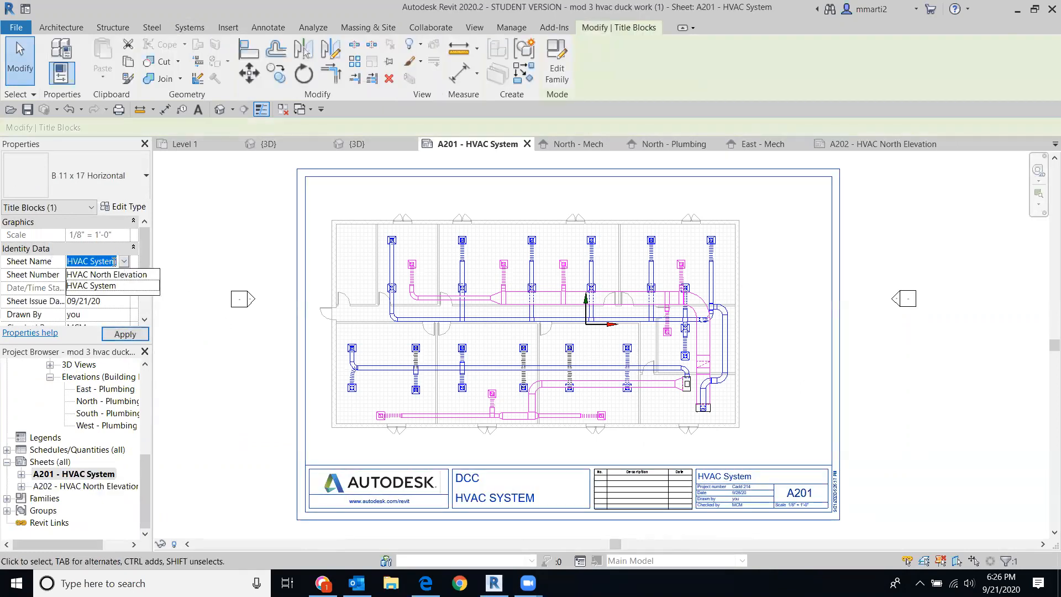
click(116, 262)
click(116, 262)
text(Pl)
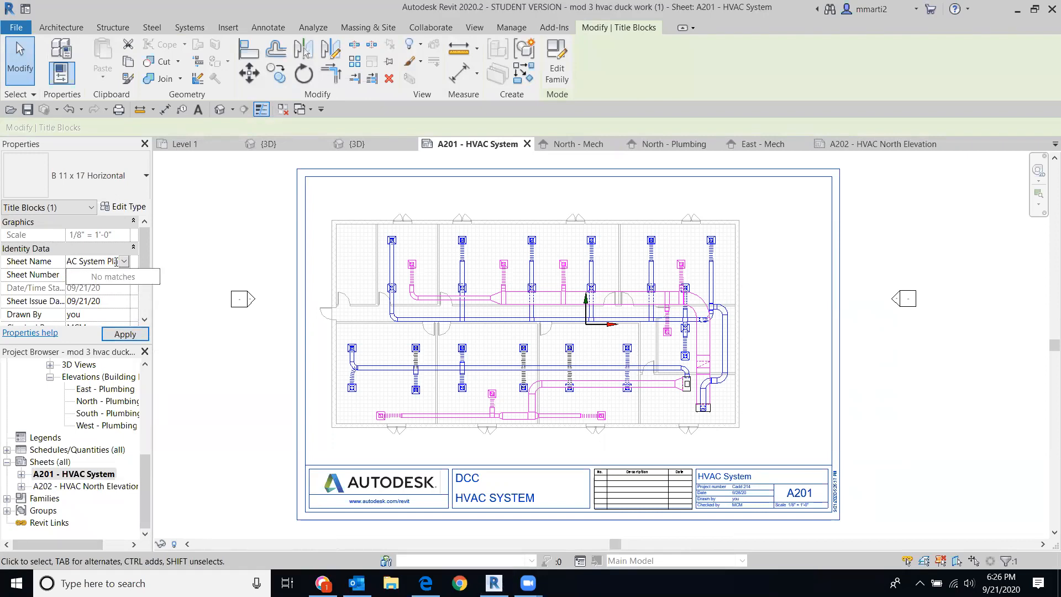
text(an)
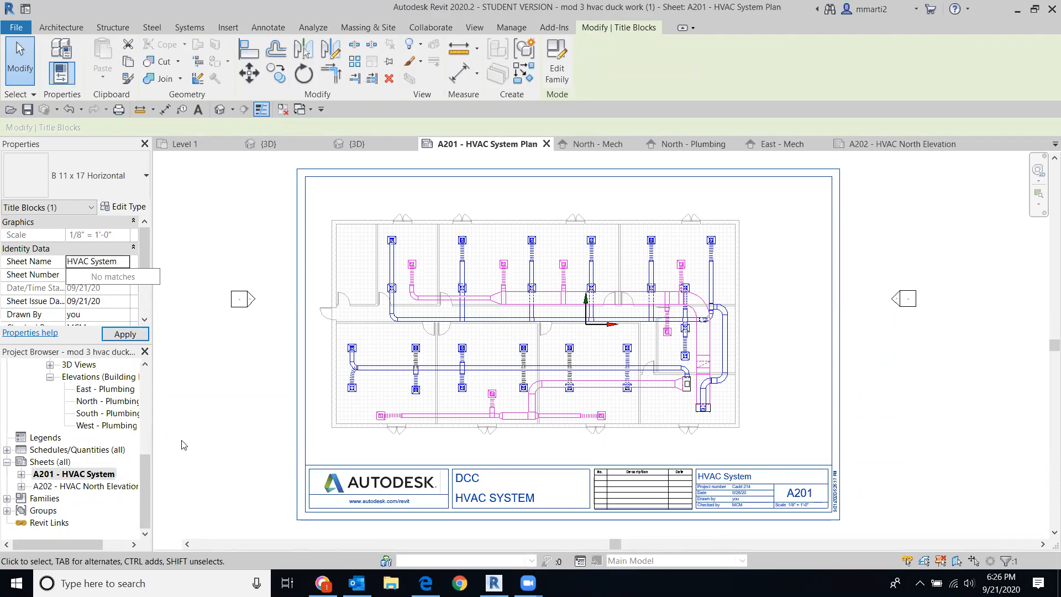
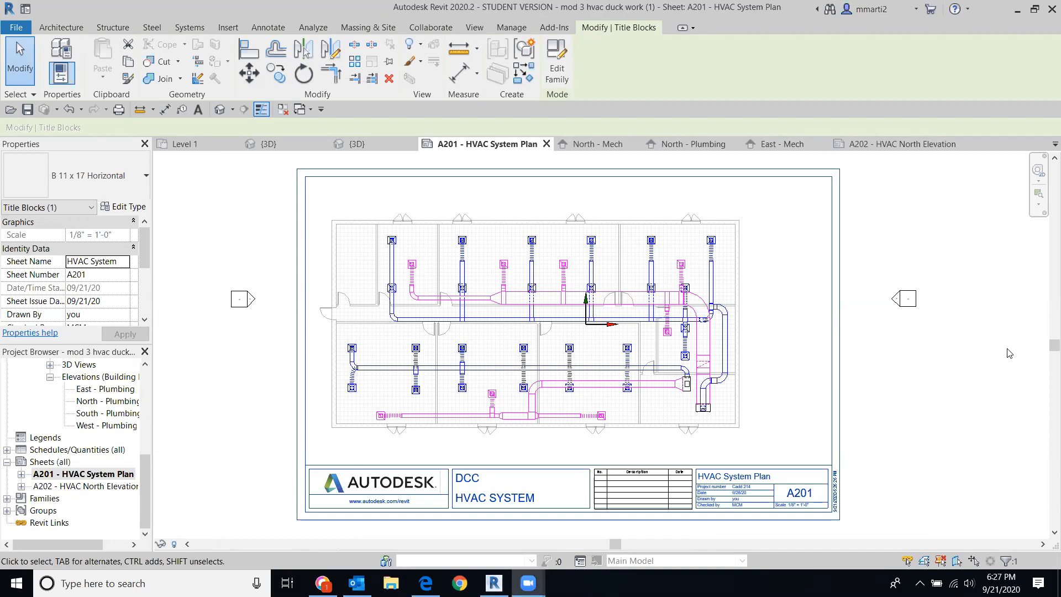
Step: Open the Visibility/Graphic Overrides dialog for sheet A201 - HVAC System Plan using VG
key(v)
key(g)
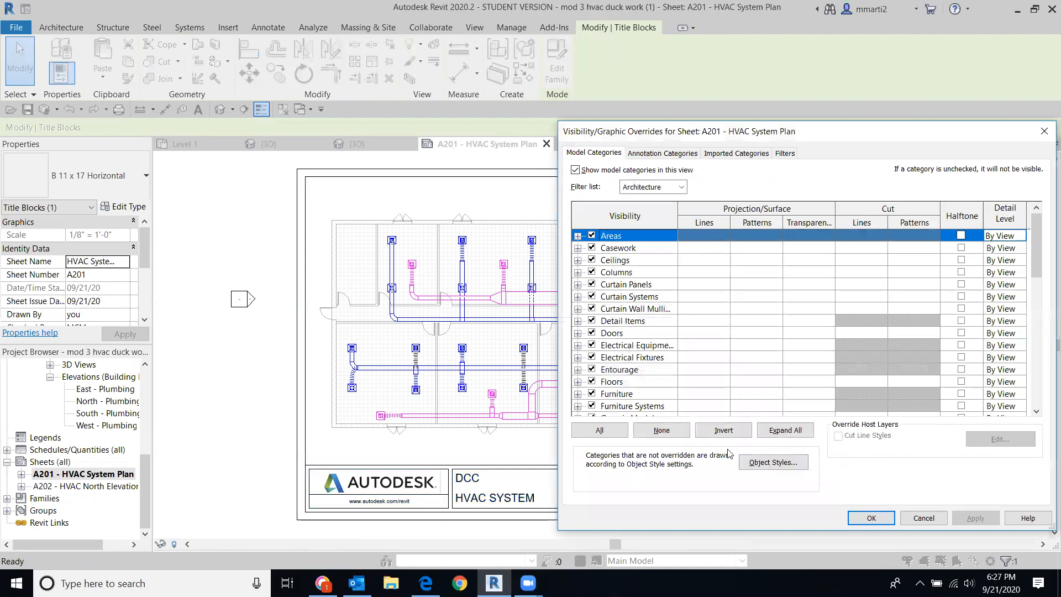
Step: Turn off the Floors and Ceilings categories on sheet A201 and apply each change
click(592, 383)
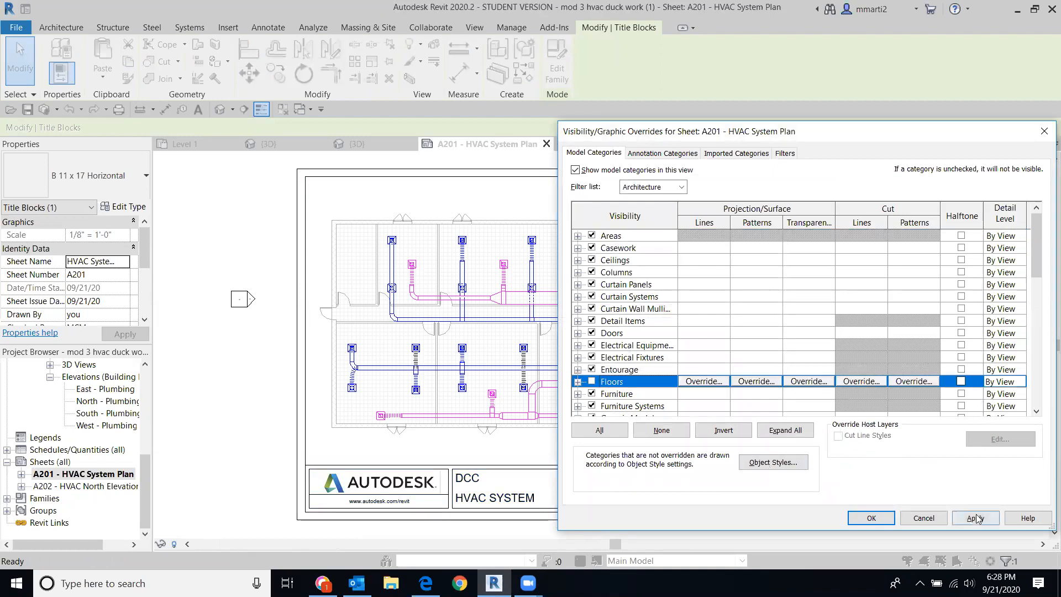
click(975, 518)
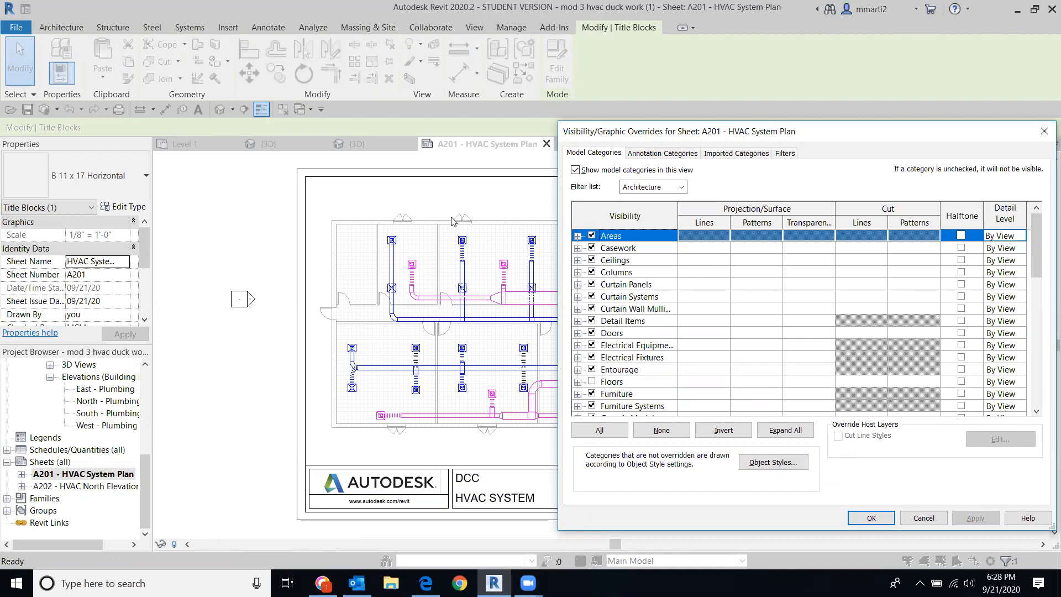
scroll(645, 272, down, 1)
scroll(645, 272, up, 1)
click(592, 260)
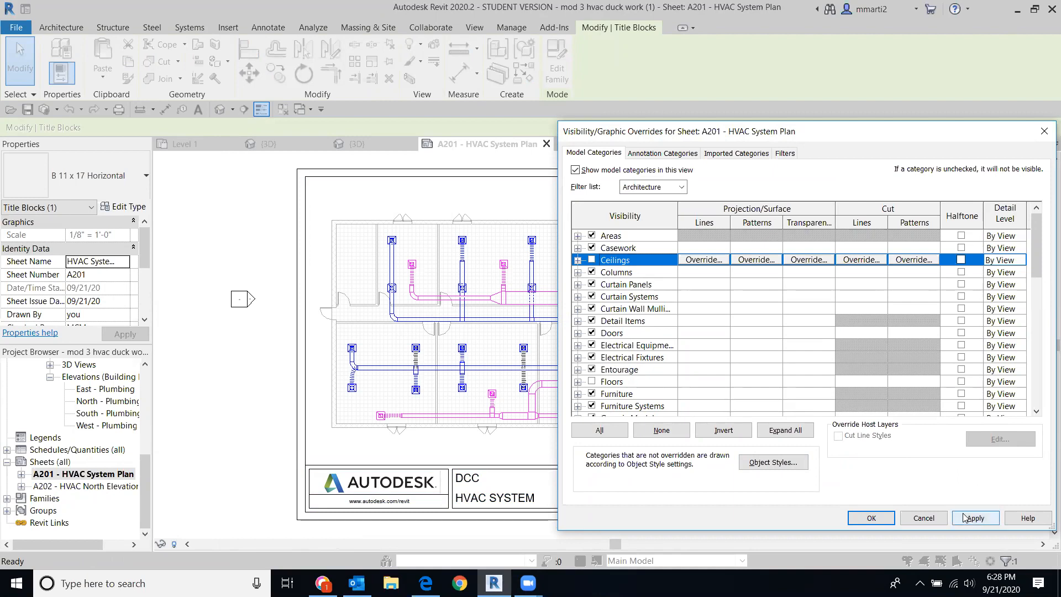
click(967, 518)
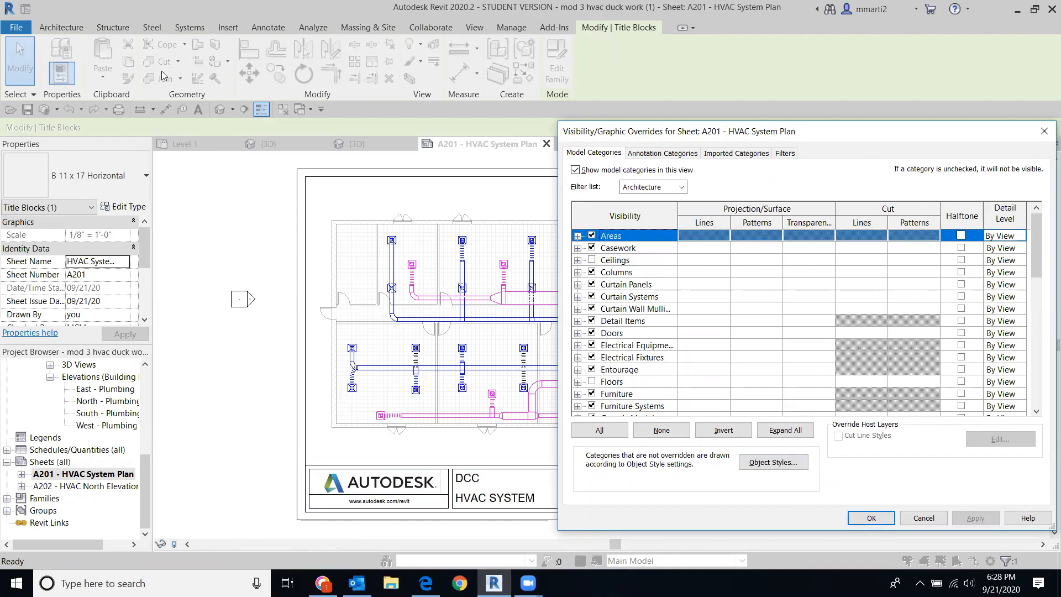
Step: Turn off Imports in Families under Imported Categories, then review the Annotation and Model category lists
click(741, 153)
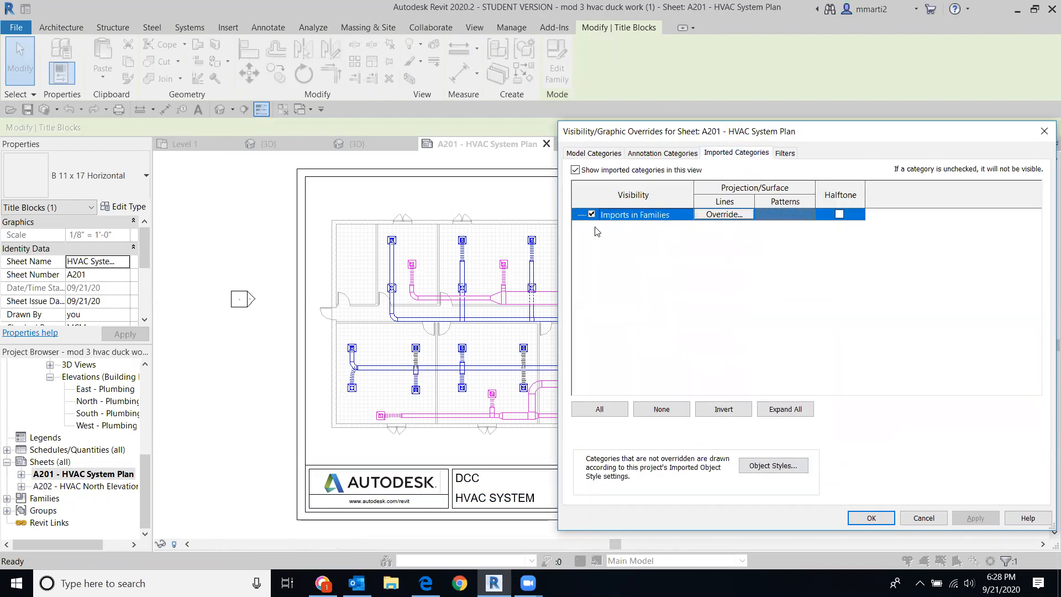
click(591, 214)
click(655, 154)
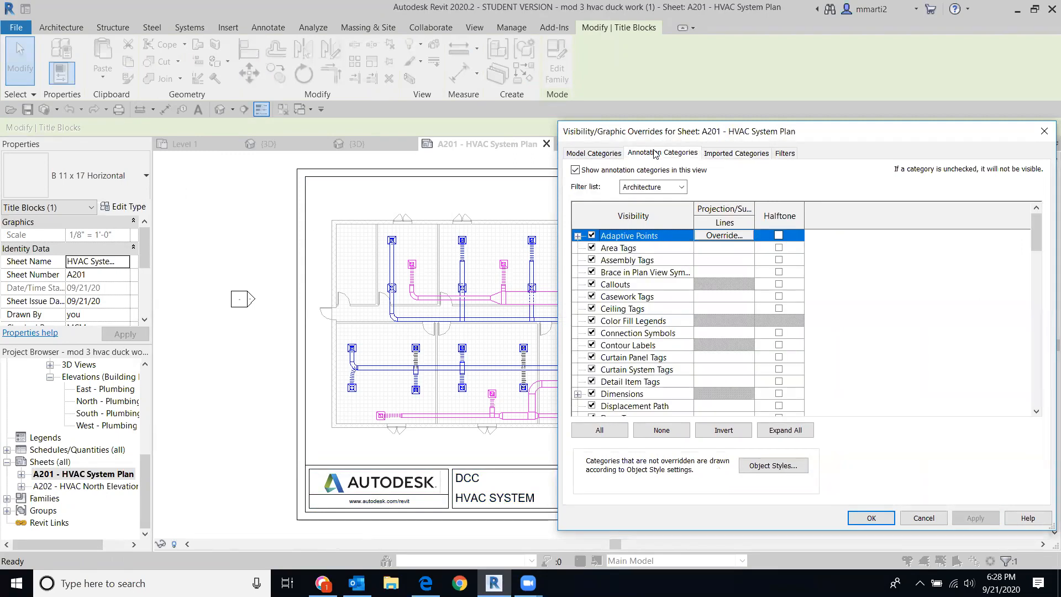
click(587, 153)
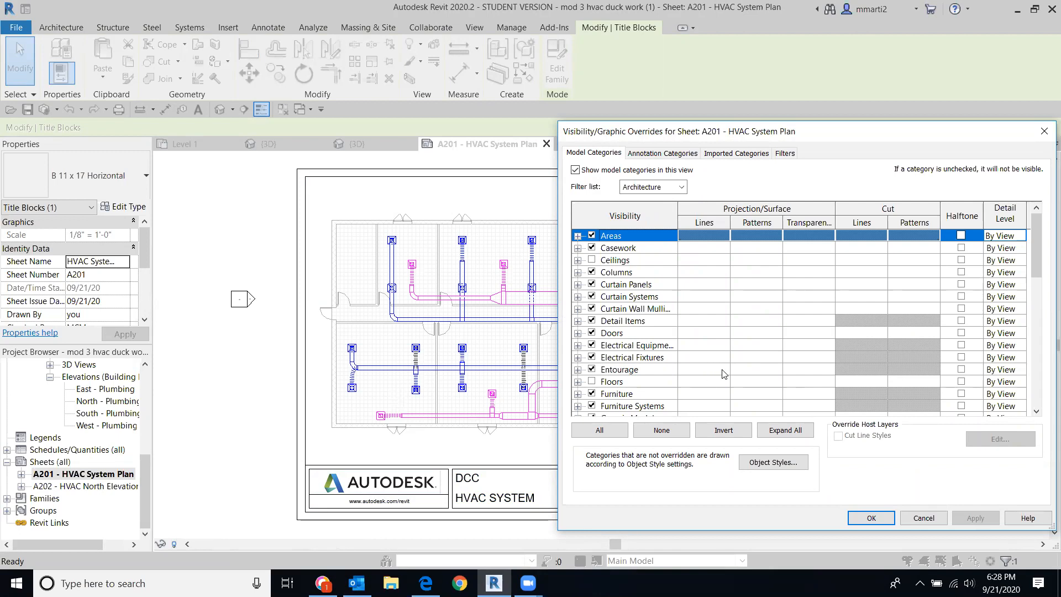
Step: Look down the model categories list, close the dialog, and clear the title block selection
scroll(746, 374, down, 1)
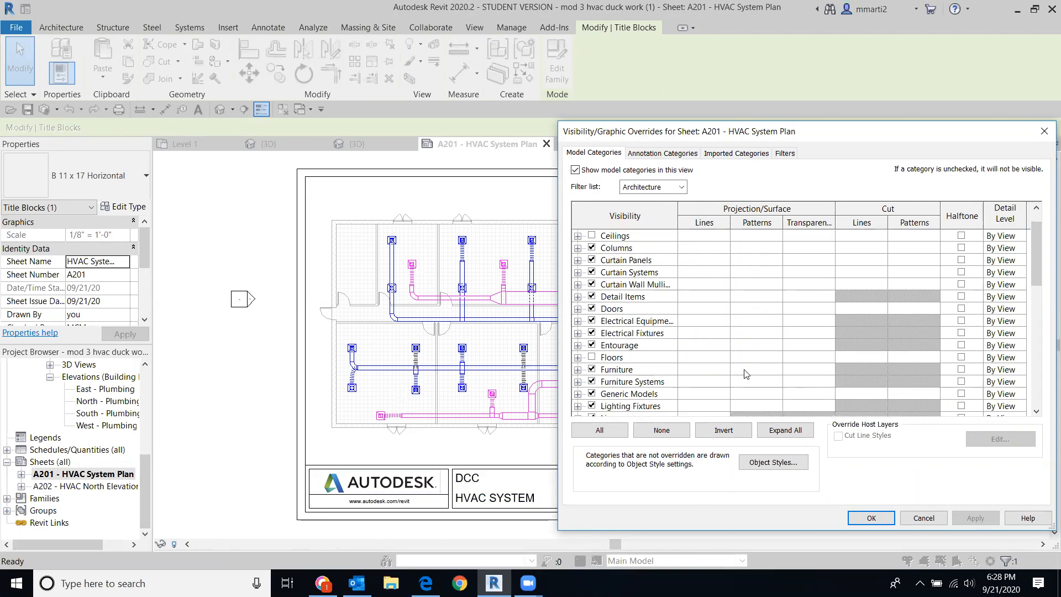
scroll(746, 374, down, 3)
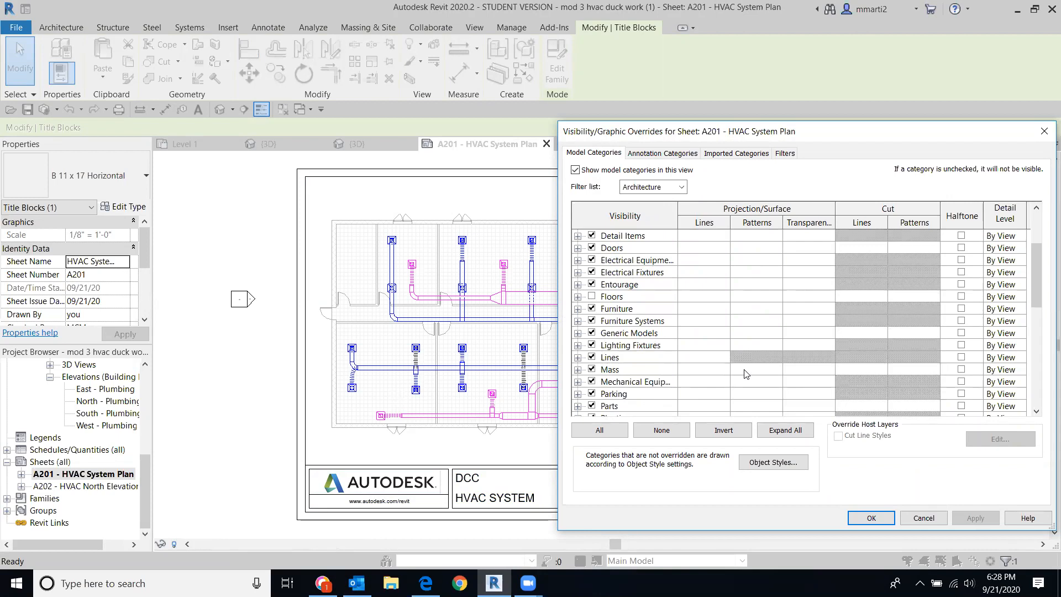
scroll(746, 374, down, 1)
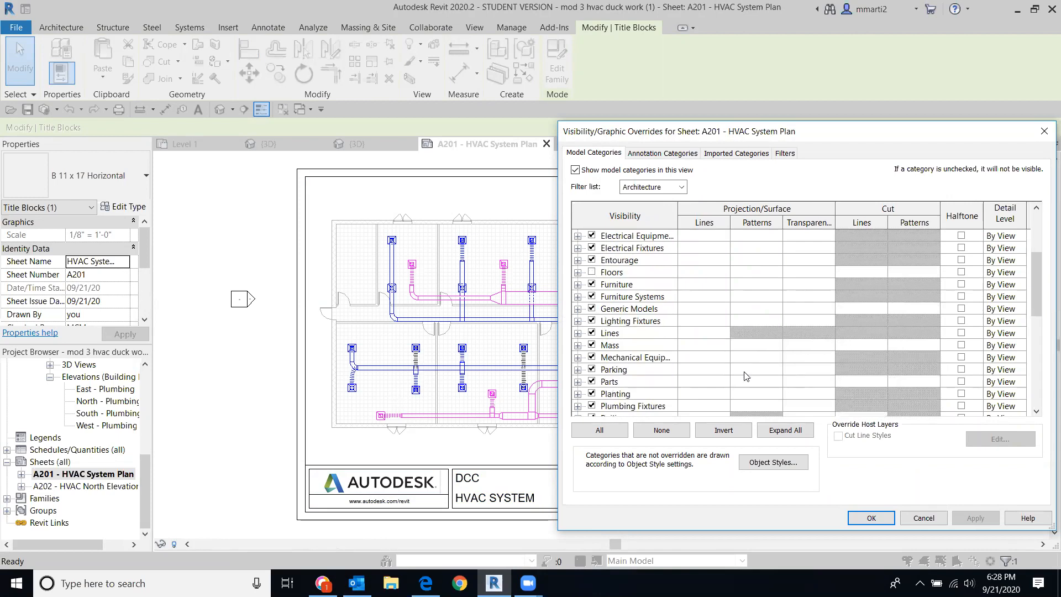
scroll(747, 376, down, 1)
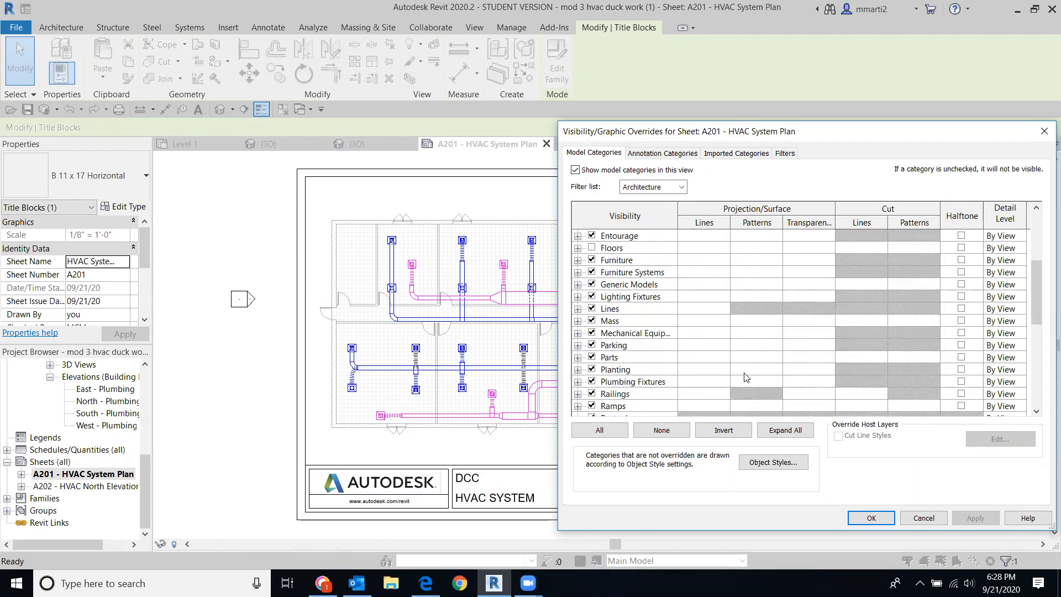
scroll(747, 381, down, 1)
scroll(747, 381, down, 1)
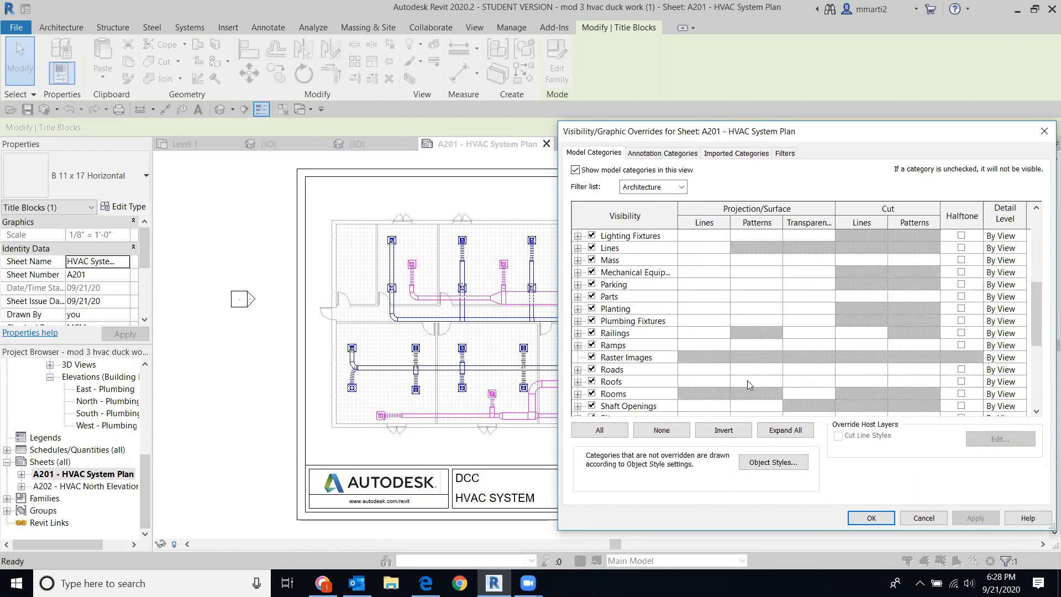
click(1044, 132)
key(Escape)
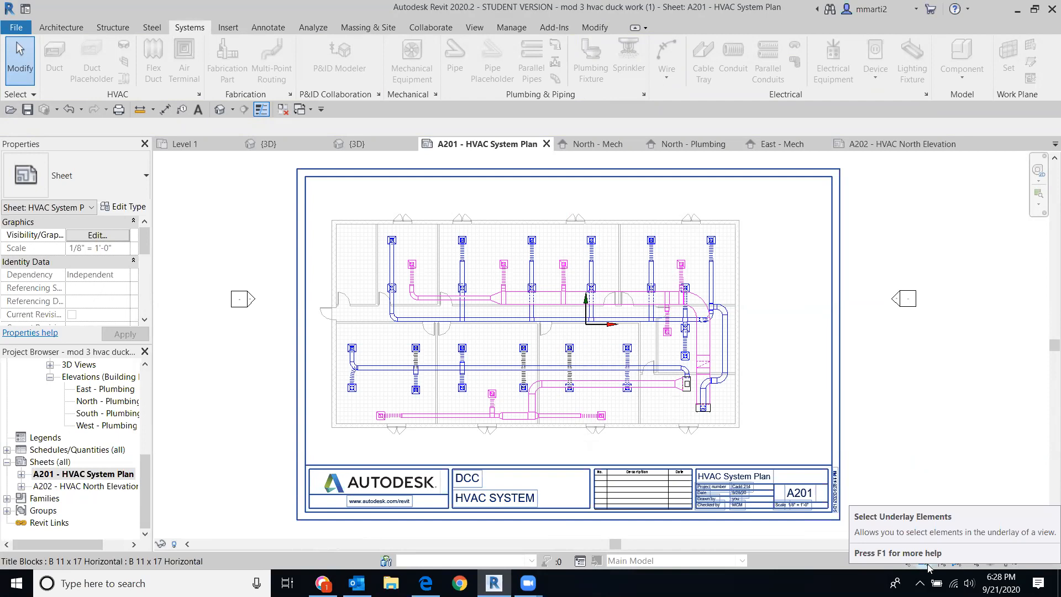
Step: Toggle Select Underlay Elements and open the Mechanical HVAC Level 1 floor plan
click(958, 561)
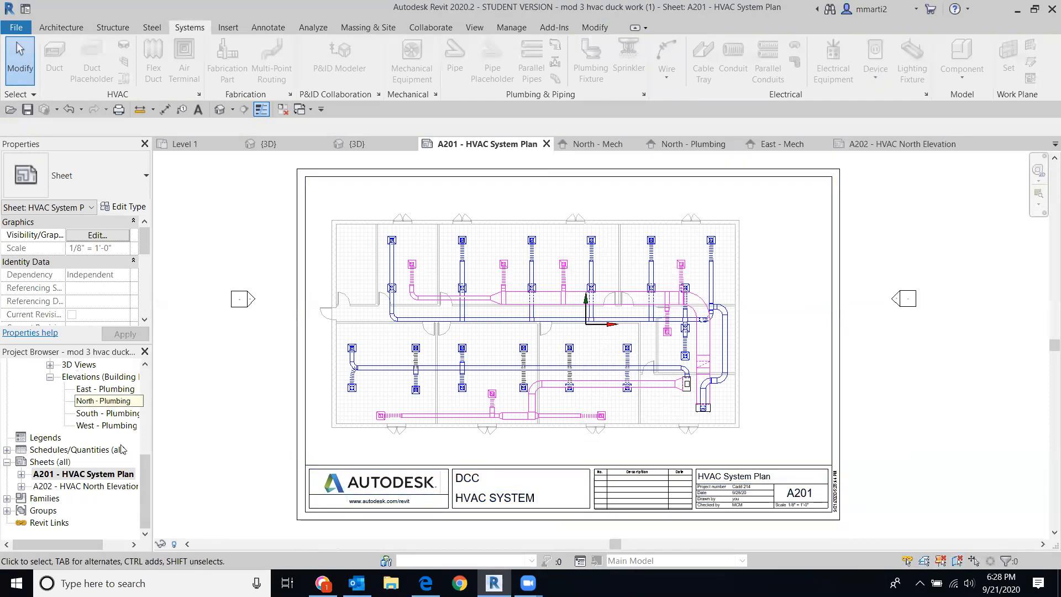
drag(145, 476, 166, 359)
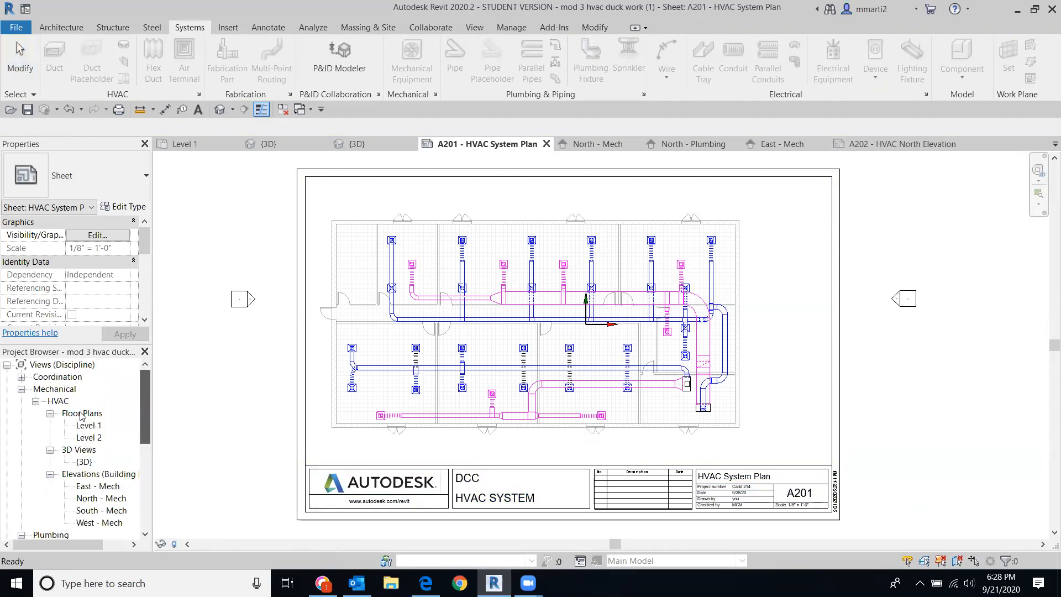
double_click(88, 426)
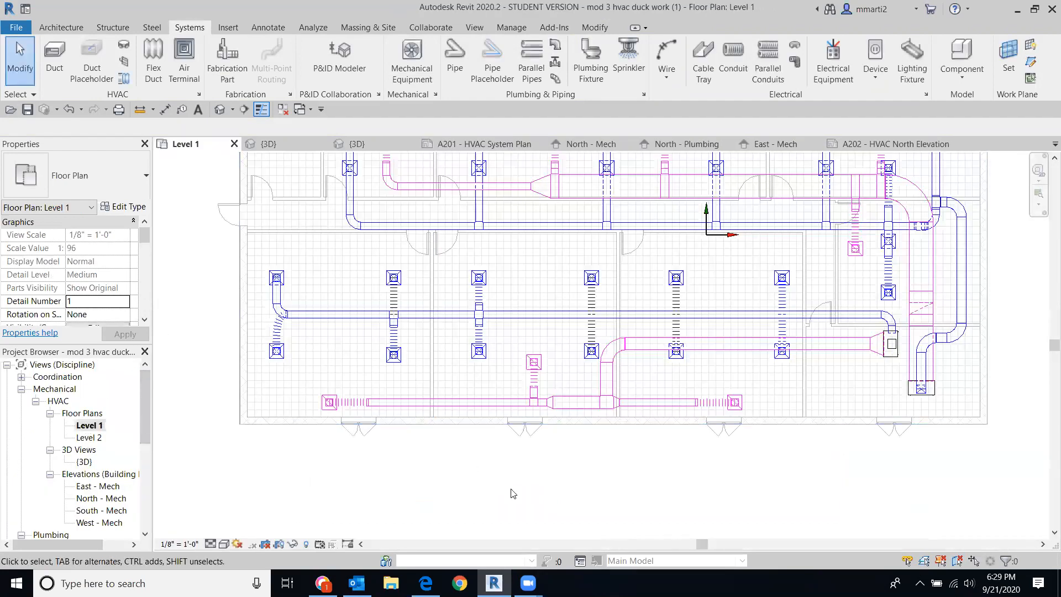
Step: Review the Level 1 plan's visibility overrides and cancel without changes
key(v)
key(v)
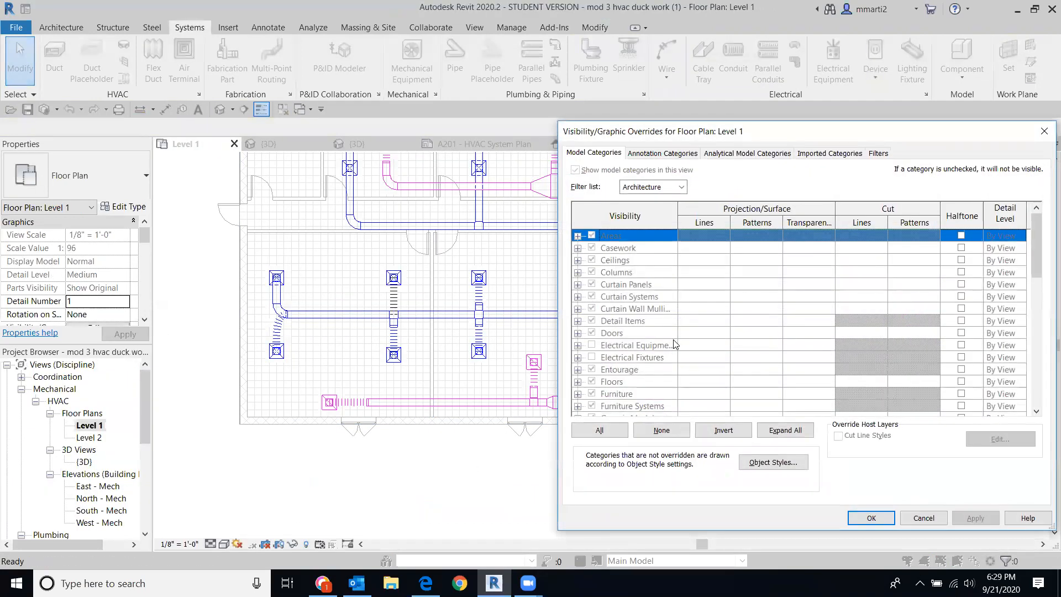
scroll(674, 349, down, 1)
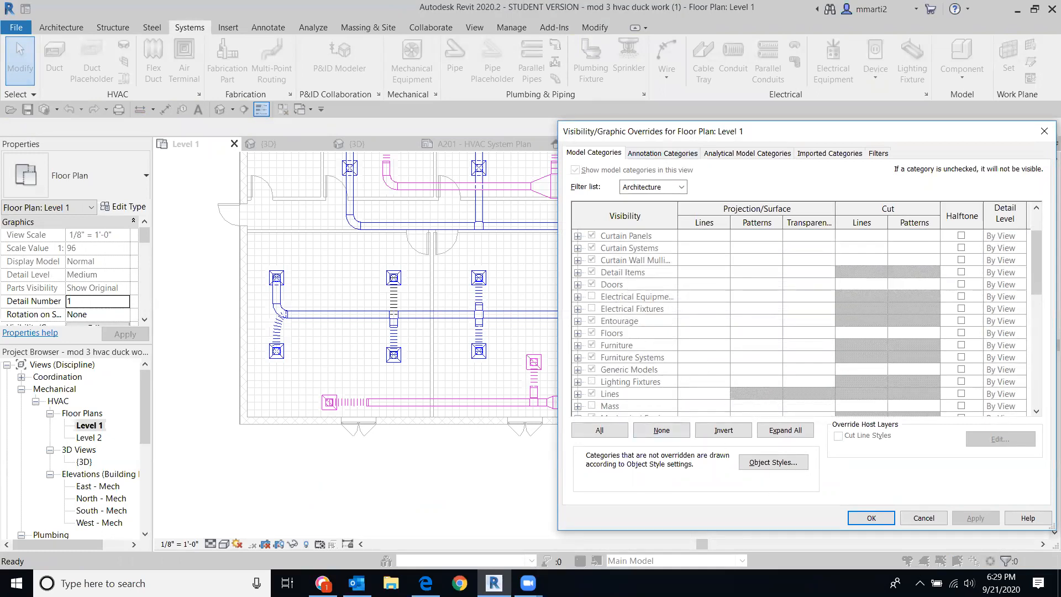
click(922, 520)
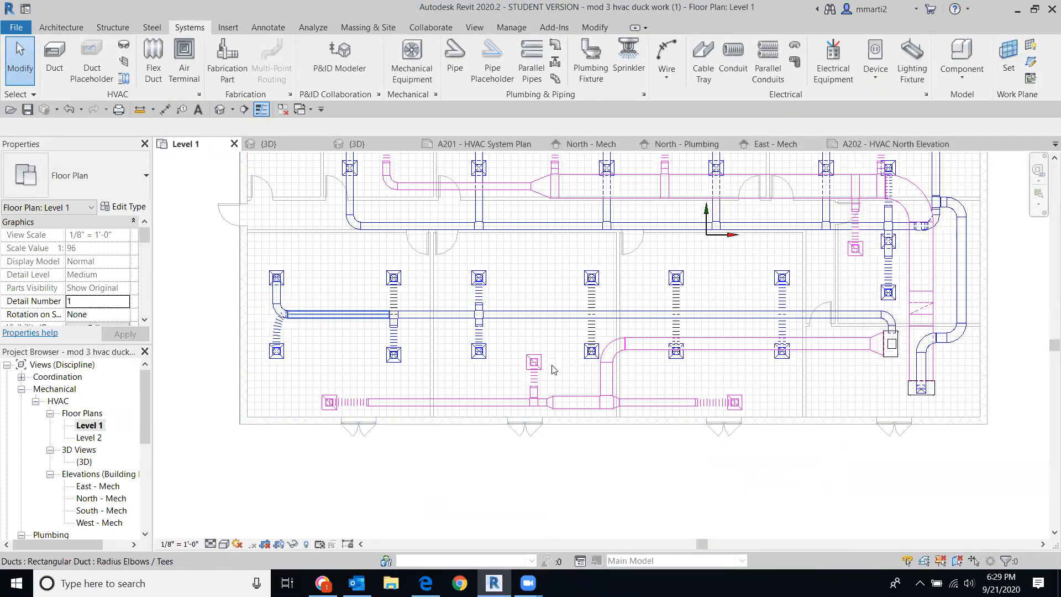
scroll(612, 462, down, 2)
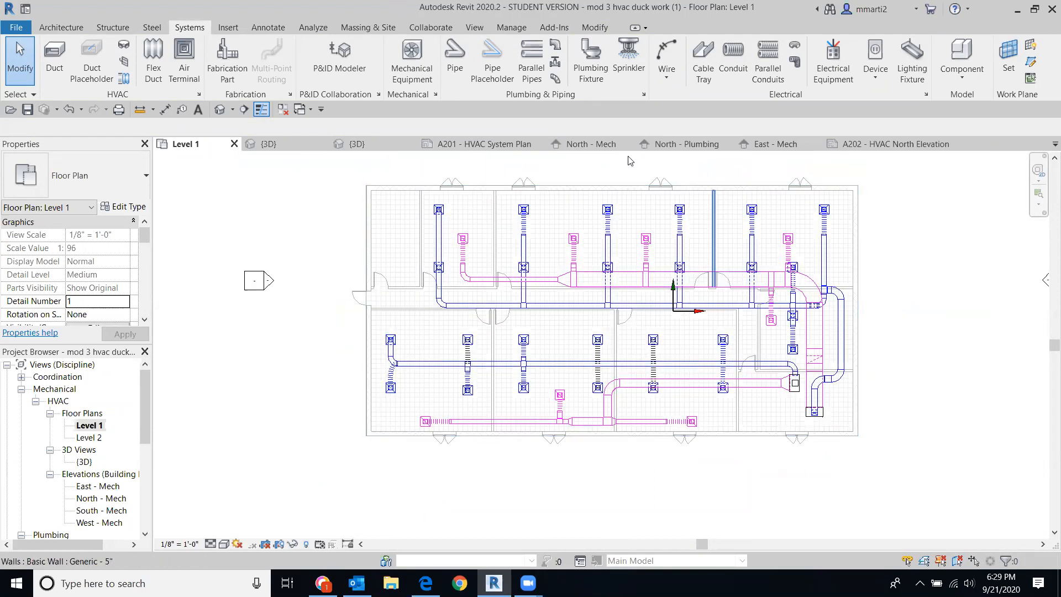
middle_drag(344, 246, 325, 275)
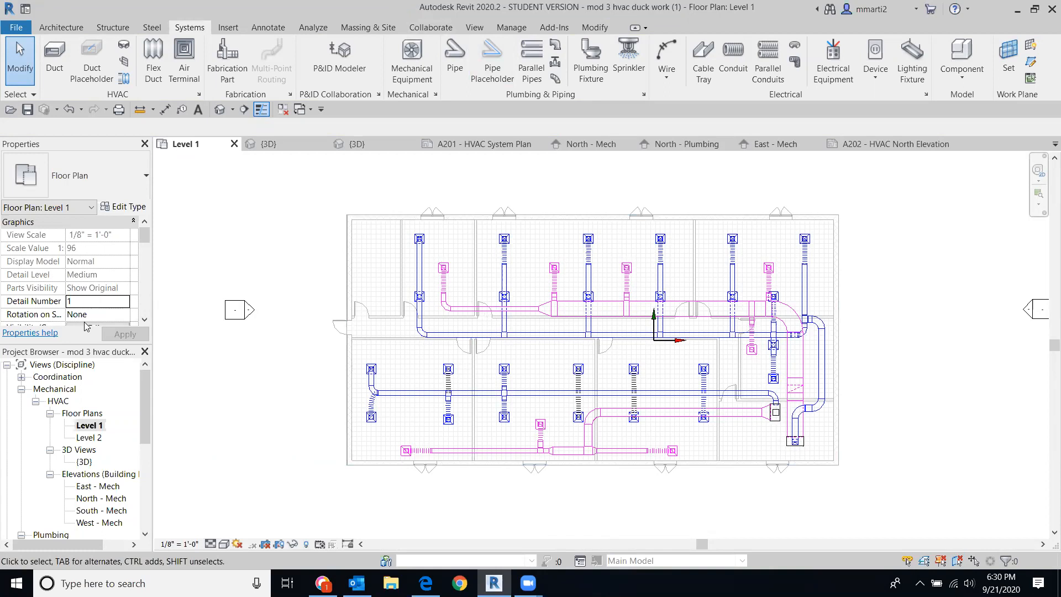
drag(145, 412, 154, 500)
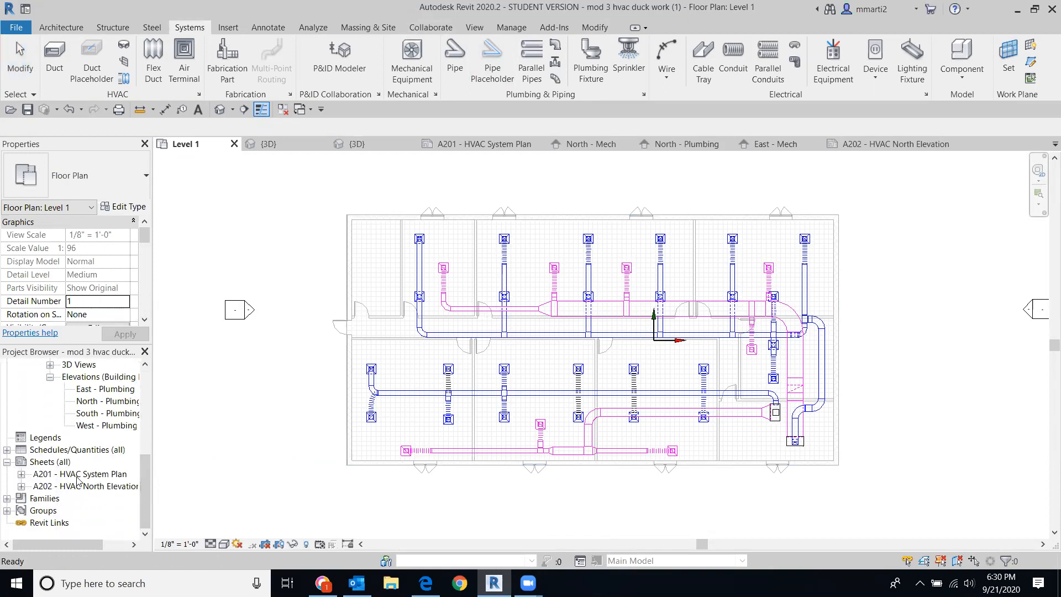
Step: Change the HVAC System Plan sheet number in the title block from A201 to M201
double_click(78, 476)
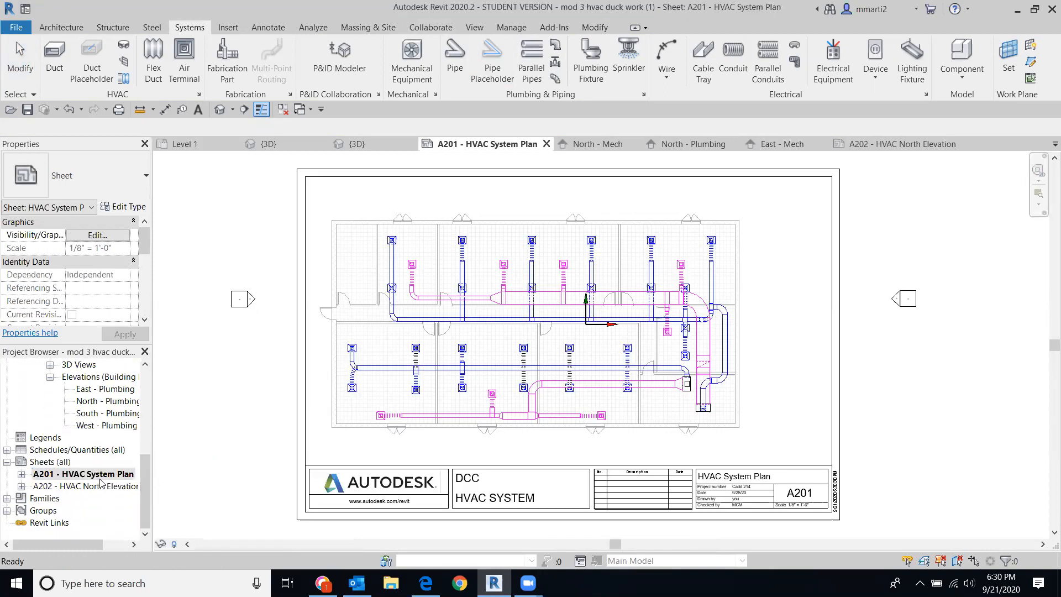
double_click(796, 494)
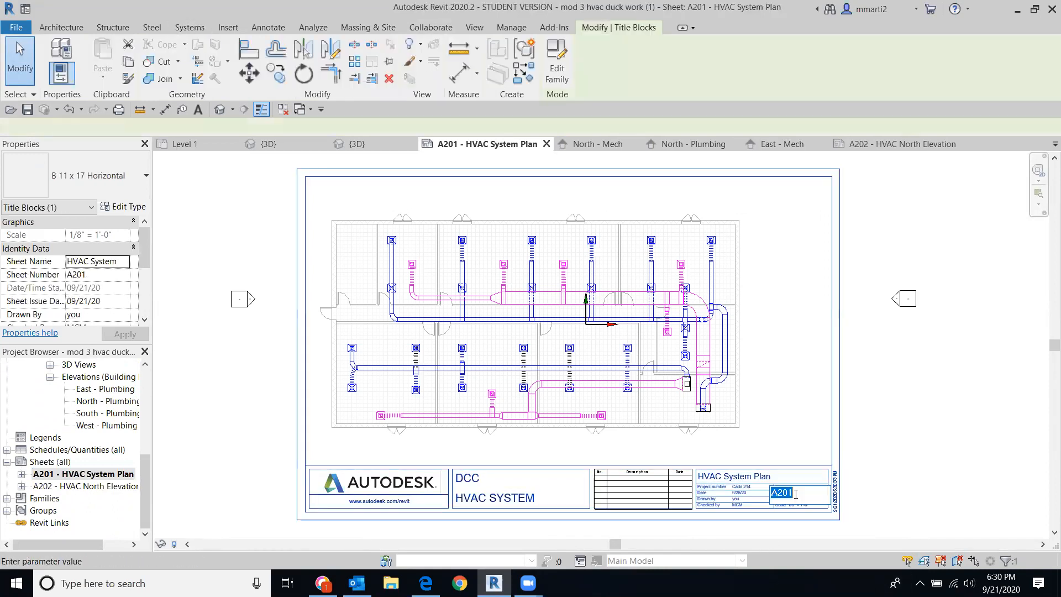
click(773, 493)
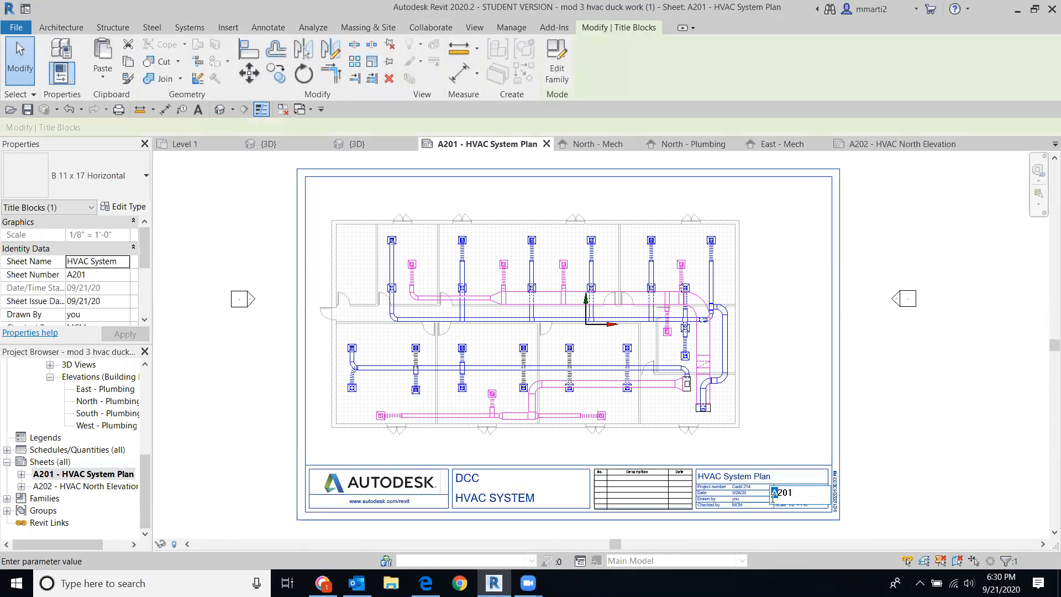
text(M)
click(987, 427)
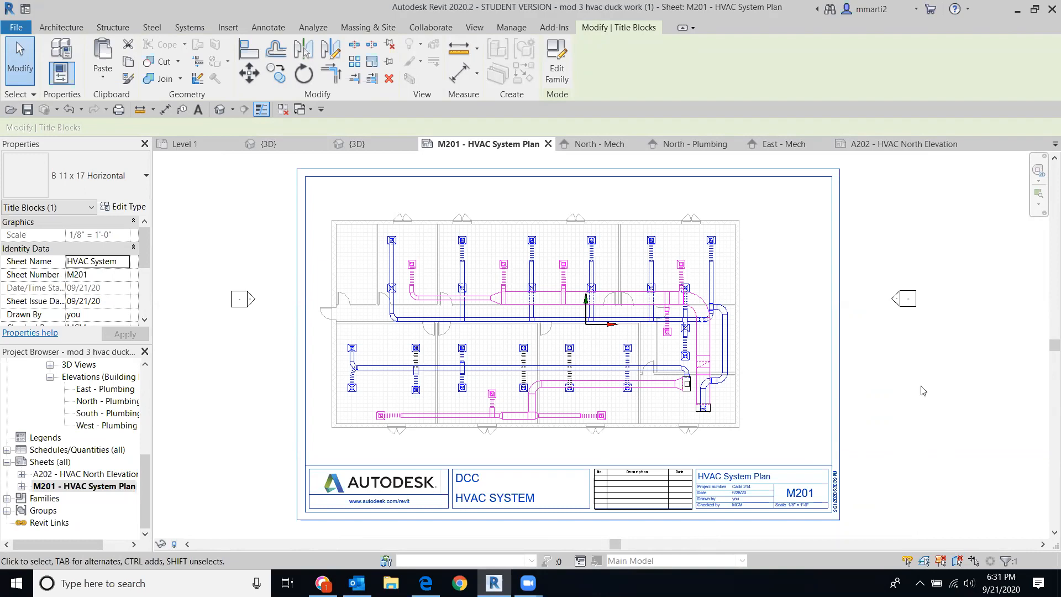
scroll(104, 393, up, 3)
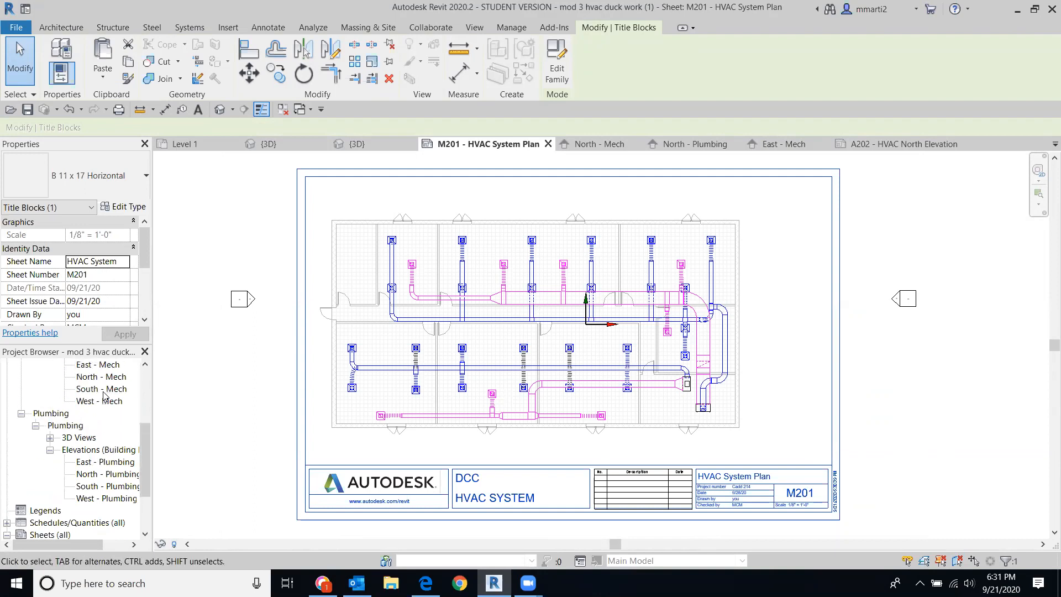
Step: Collapse the Plumbing views, open the North - Mech elevation, and zoom to the Level 1 head
click(22, 427)
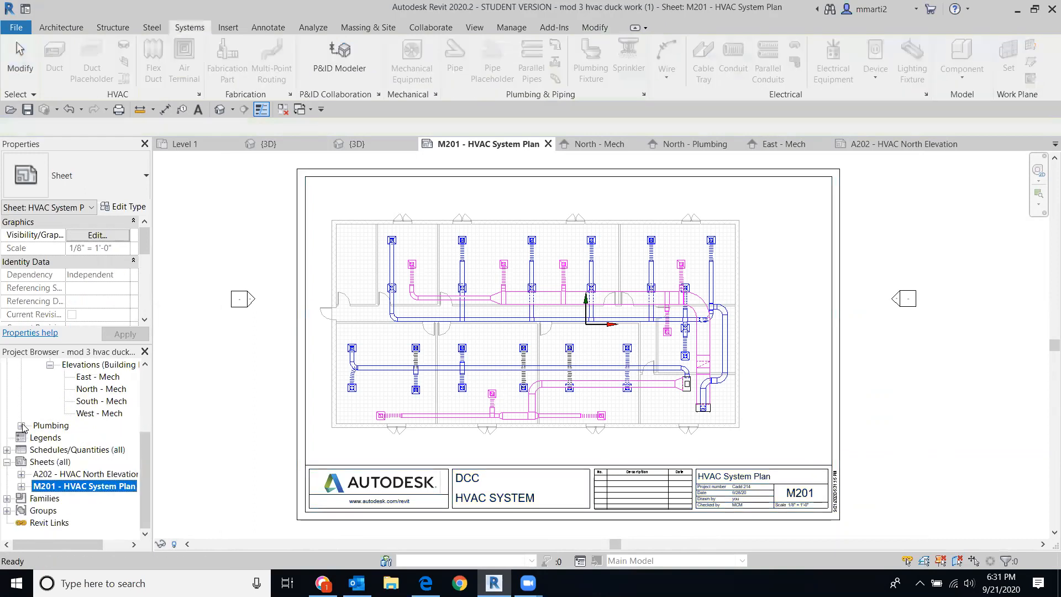
double_click(95, 390)
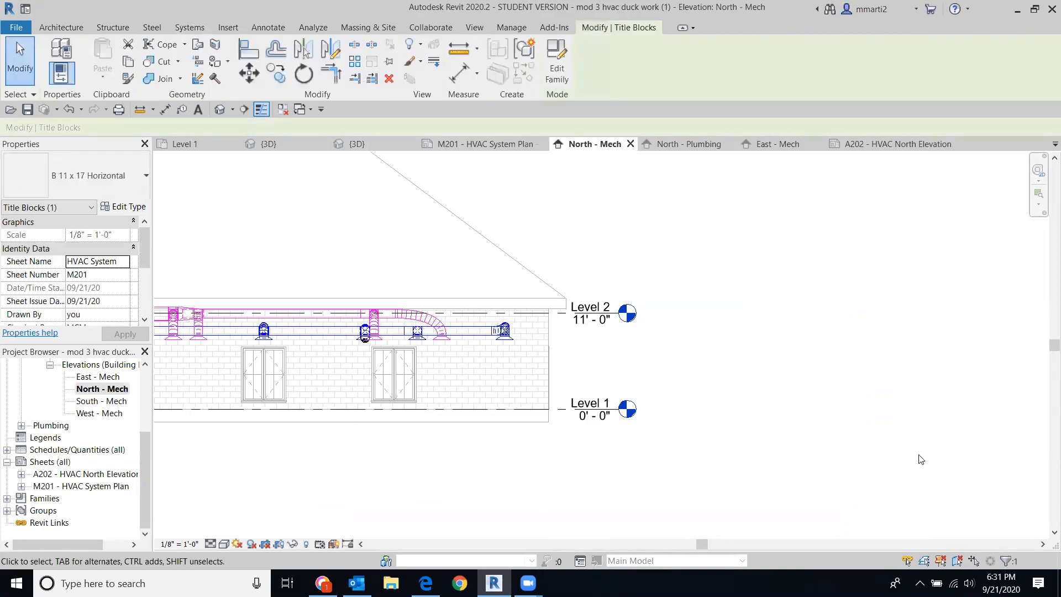
scroll(830, 360, down, 5)
middle_drag(829, 336, 910, 307)
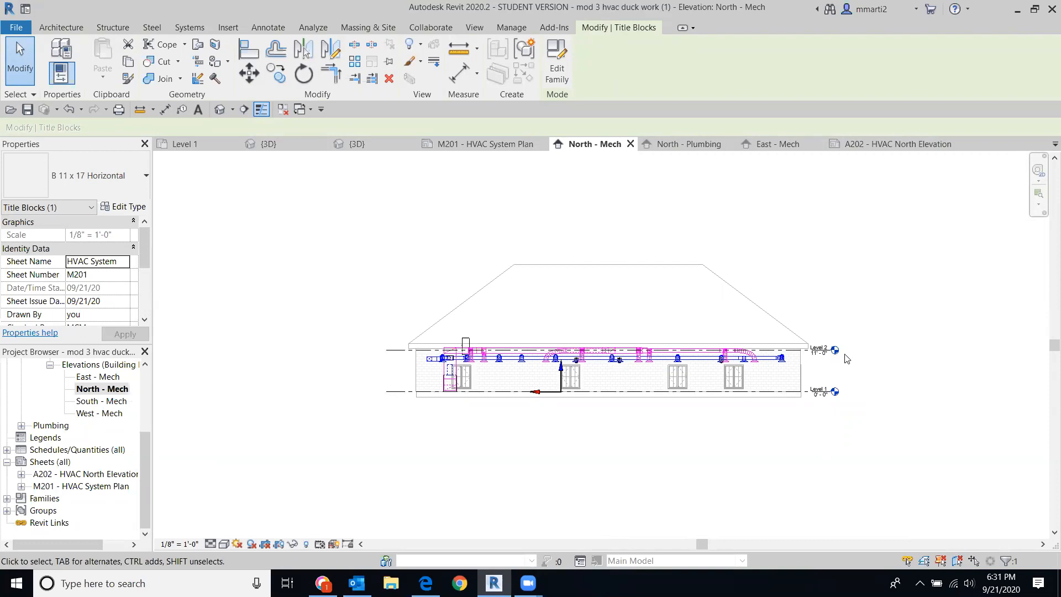
scroll(837, 354, up, 5)
middle_drag(765, 386, 595, 221)
scroll(572, 264, up, 3)
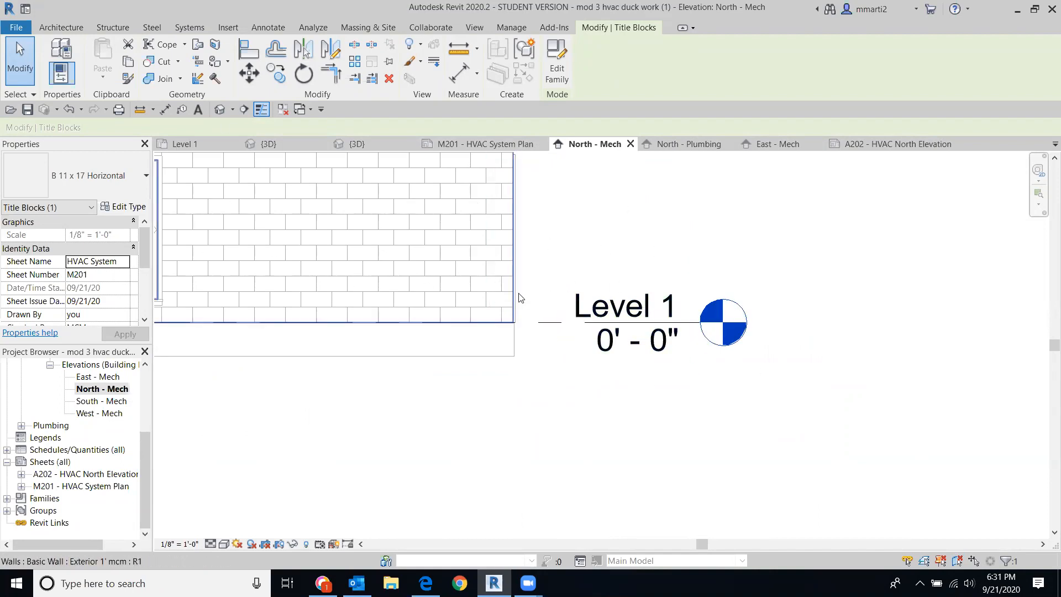
Step: Add an elbow to the Level 1 head and drag the bubble down and right, offset below the line
click(546, 322)
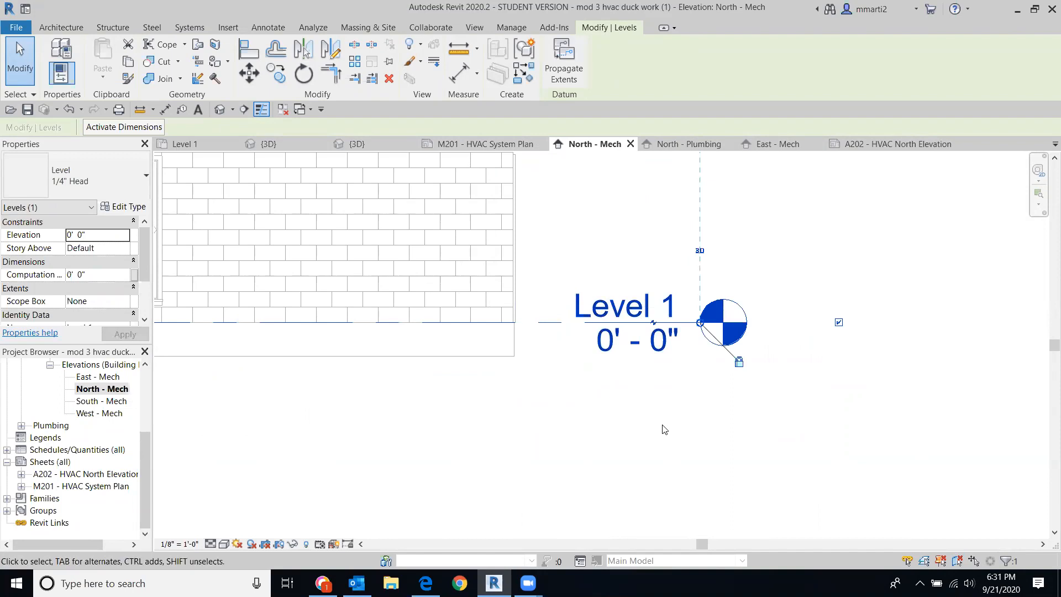
scroll(658, 356, up, 4)
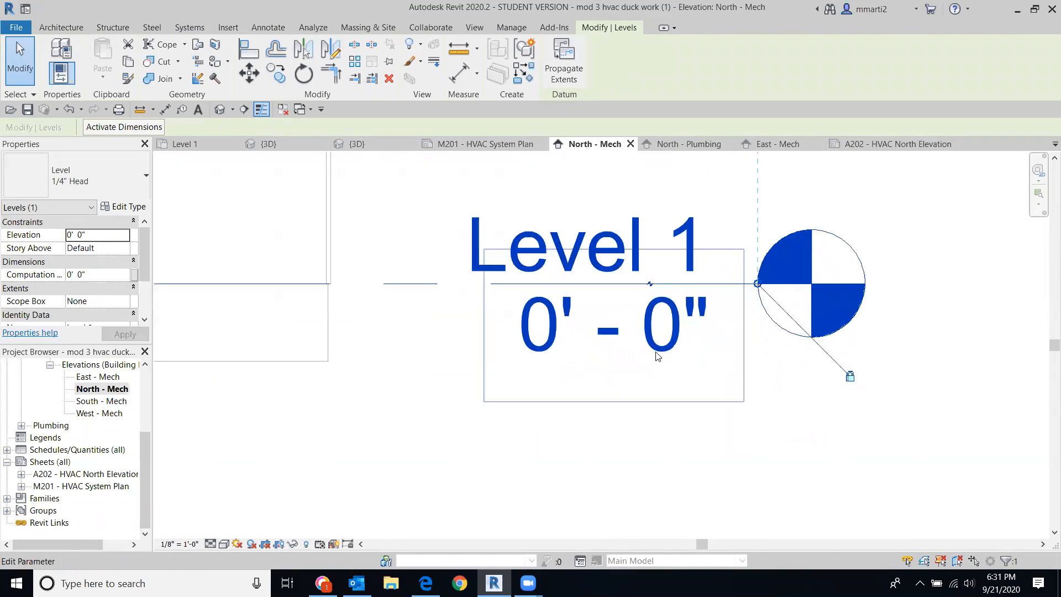
click(649, 275)
scroll(972, 442, down, 3)
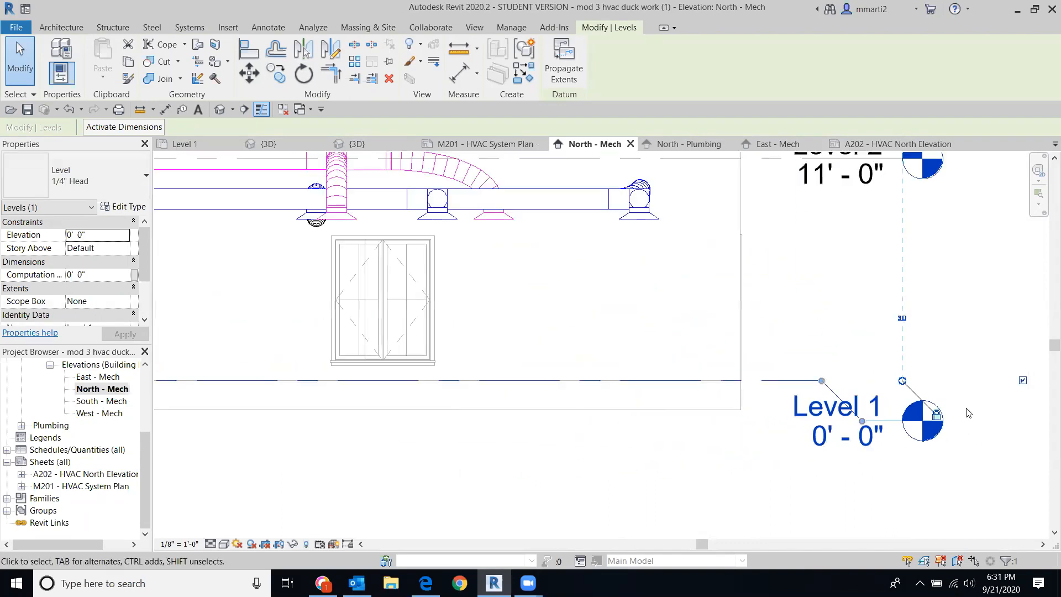
scroll(787, 317, down, 2)
middle_drag(787, 317, 557, 265)
drag(544, 291, 575, 325)
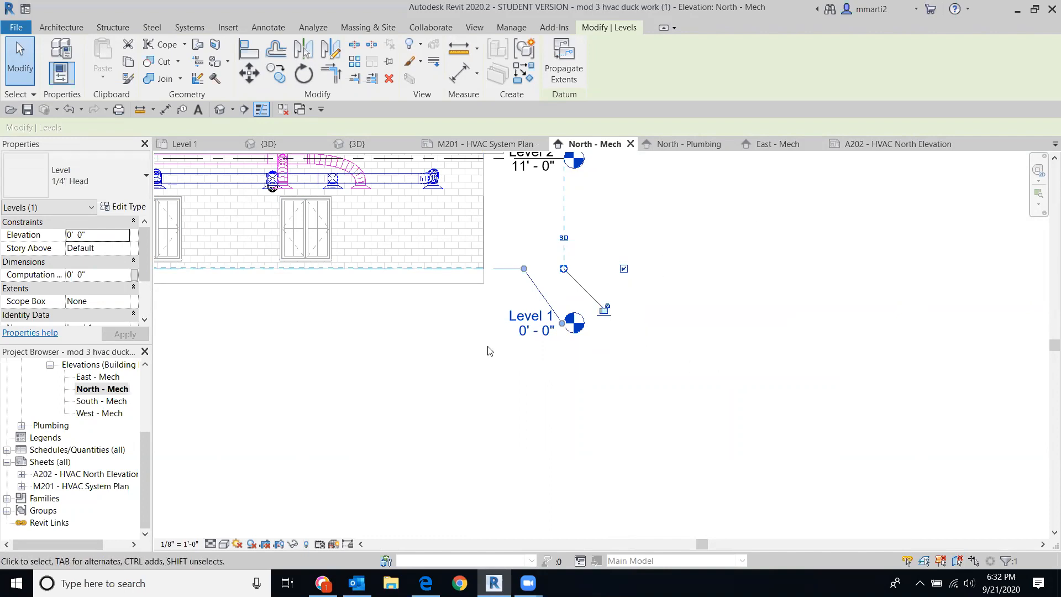
drag(524, 269, 562, 269)
scroll(659, 277, down, 4)
middle_drag(575, 314, 740, 359)
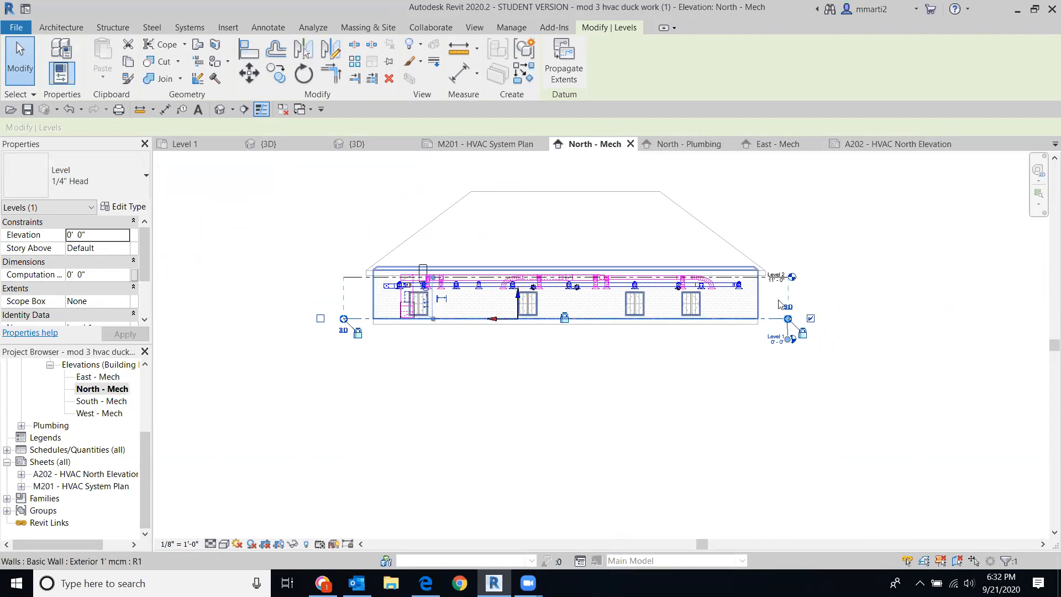
scroll(851, 320, up, 3)
Step: Adjust Level 1's Show Bubble boxes, leaving its bubble only at the right end
scroll(768, 362, up, 1)
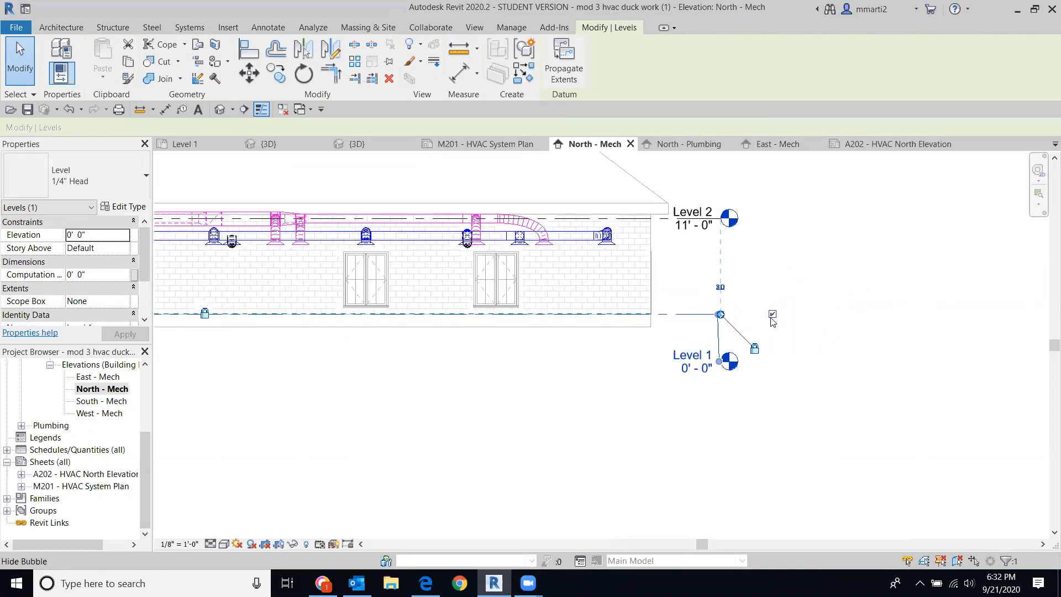
click(773, 315)
middle_drag(597, 357, 1049, 386)
scroll(301, 419, down, 3)
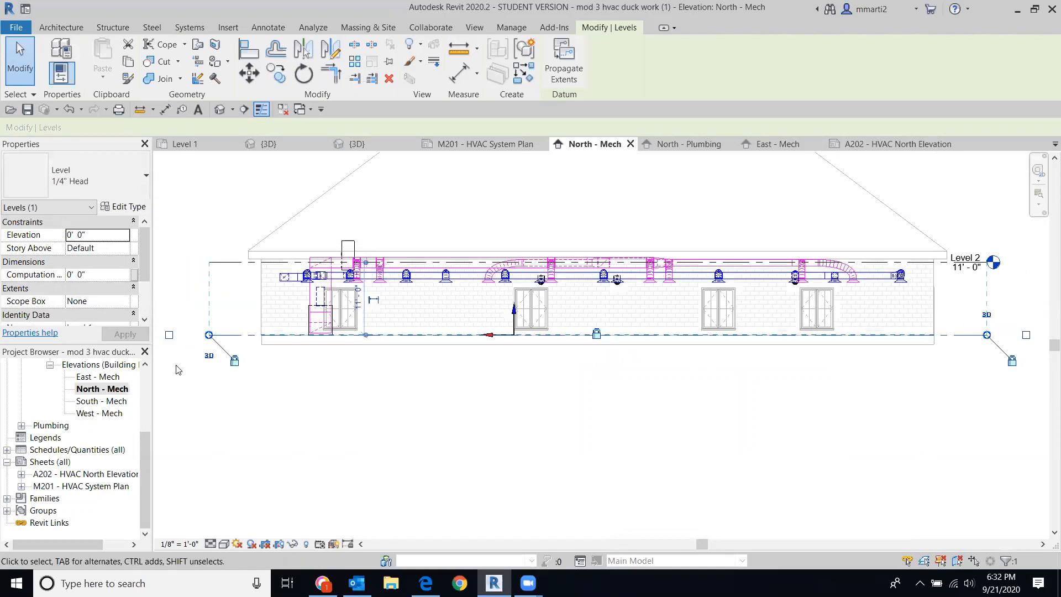
click(169, 335)
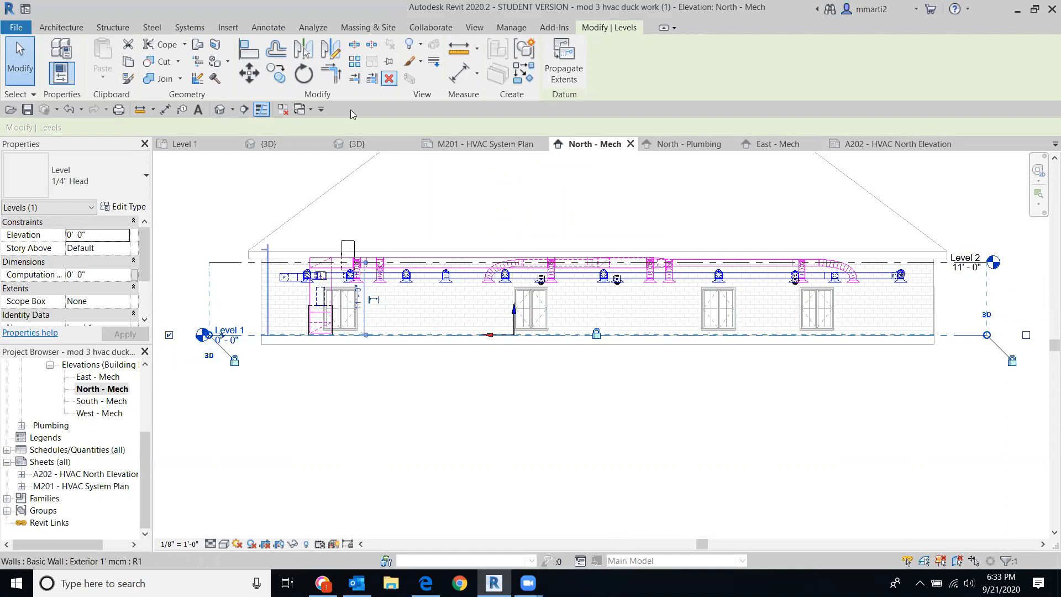
click(169, 335)
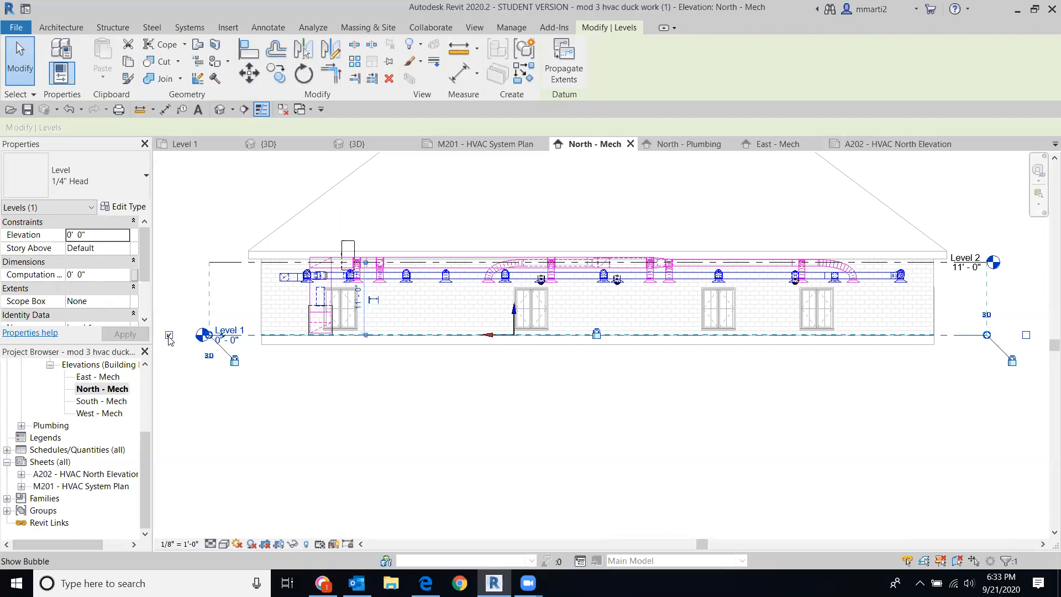
click(1026, 335)
Step: Turn on Level 2's left-end bubble so it shows at both ends, then deselect
click(959, 265)
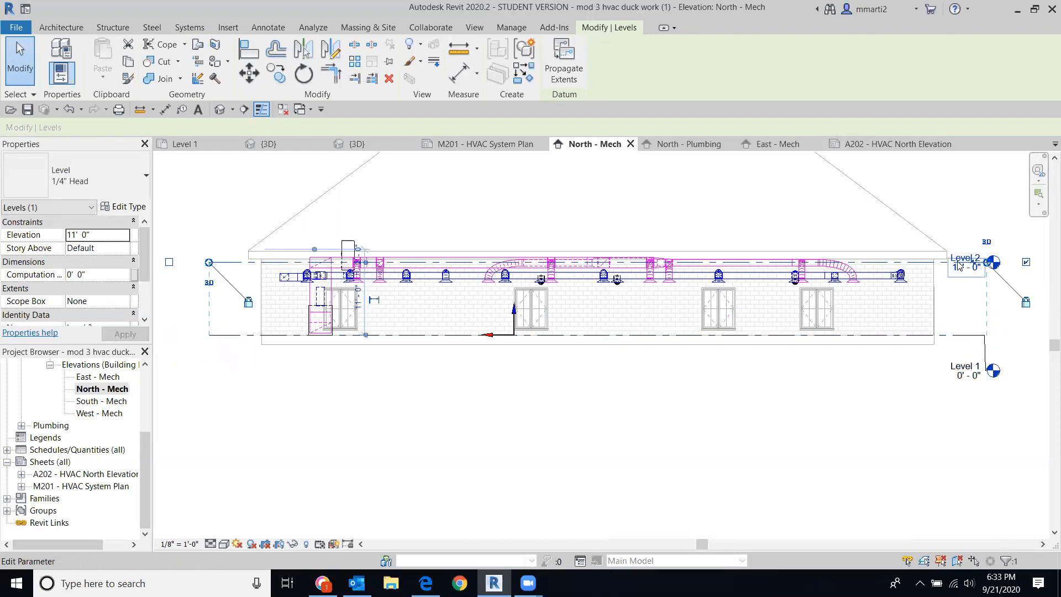
click(169, 262)
middle_drag(414, 444, 487, 444)
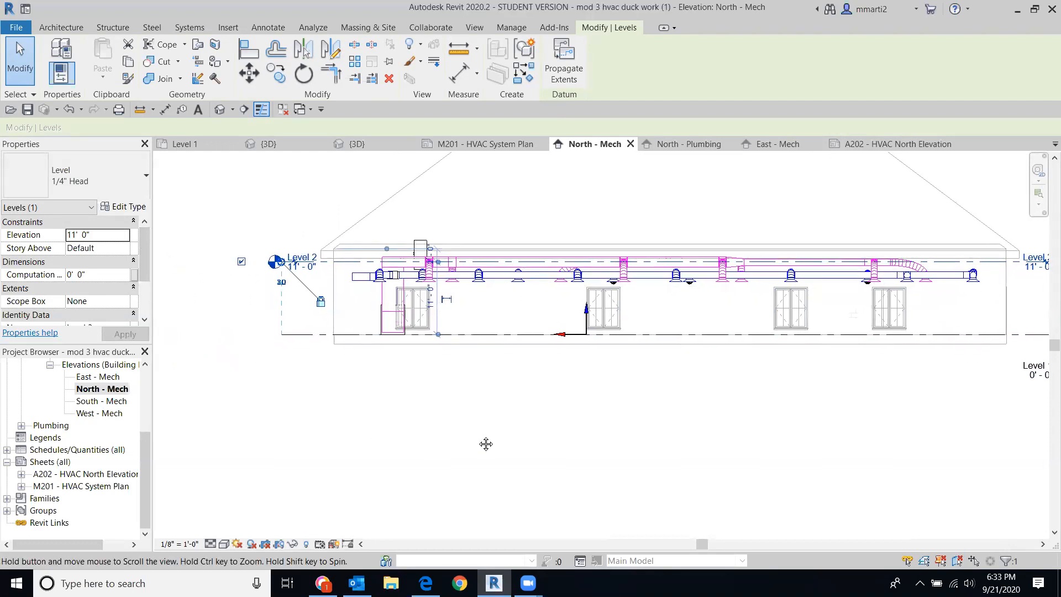
scroll(475, 448, down, 3)
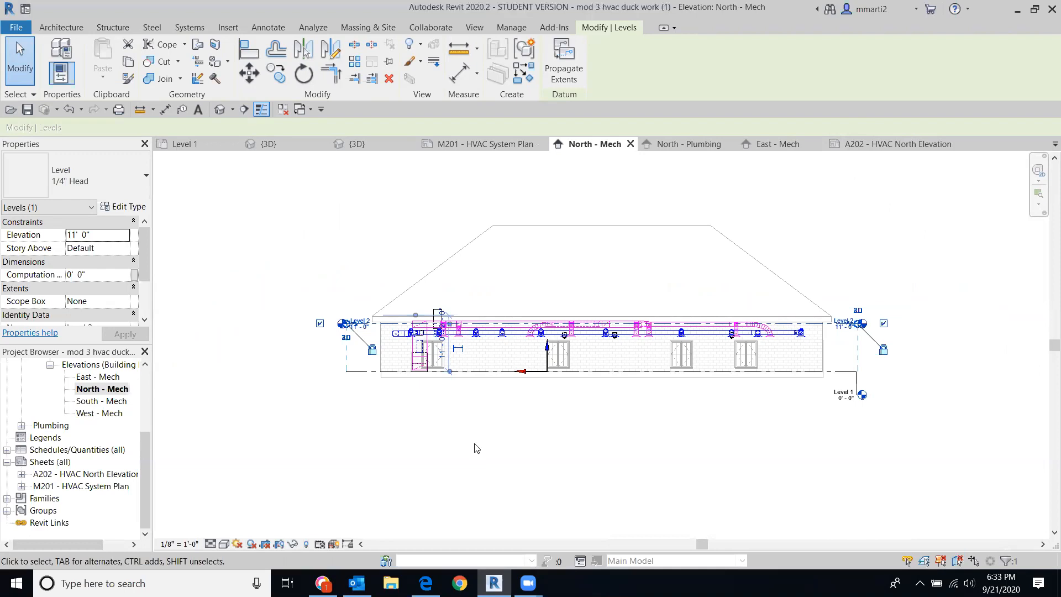
click(477, 447)
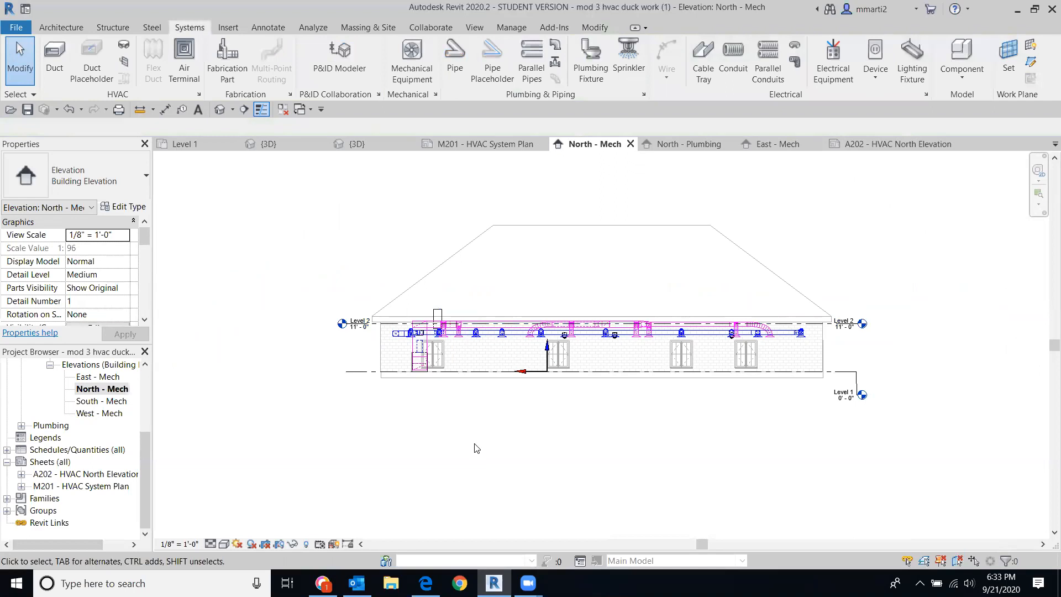